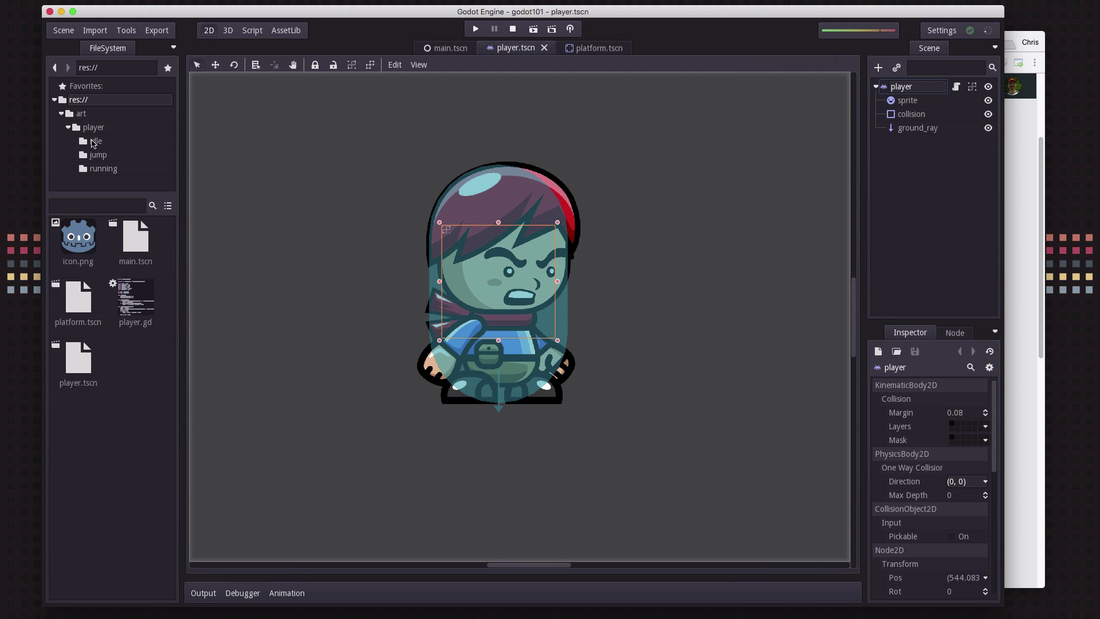
Look through the player's idle, jump and running art folders, and change the sprite node's type to AnimatedSprite.
left_click(95, 142)
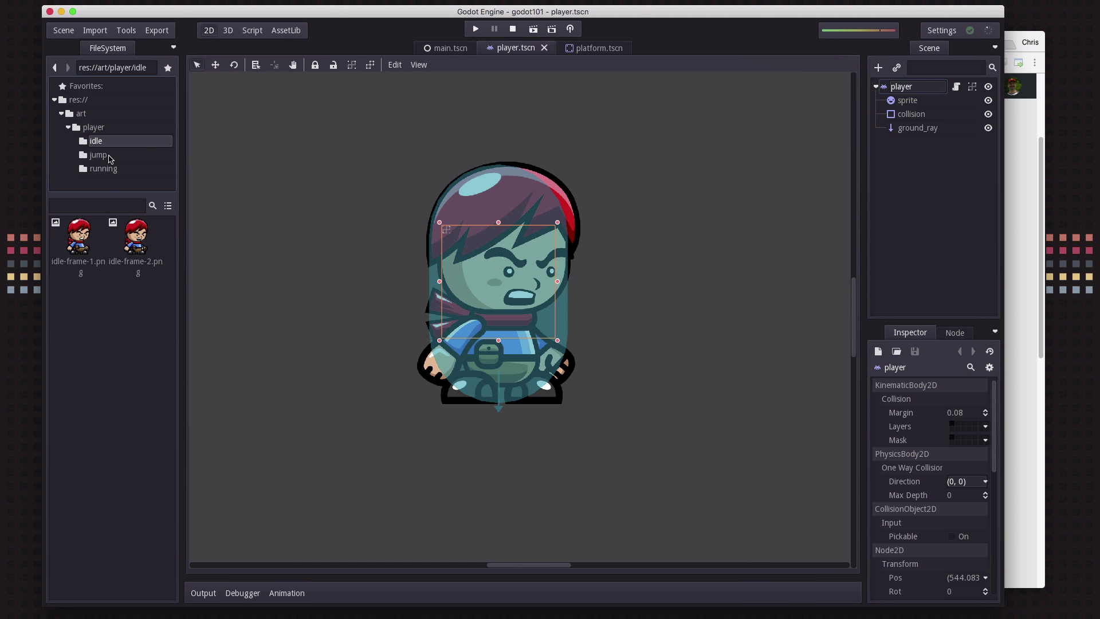
left_click(111, 157)
left_click(114, 171)
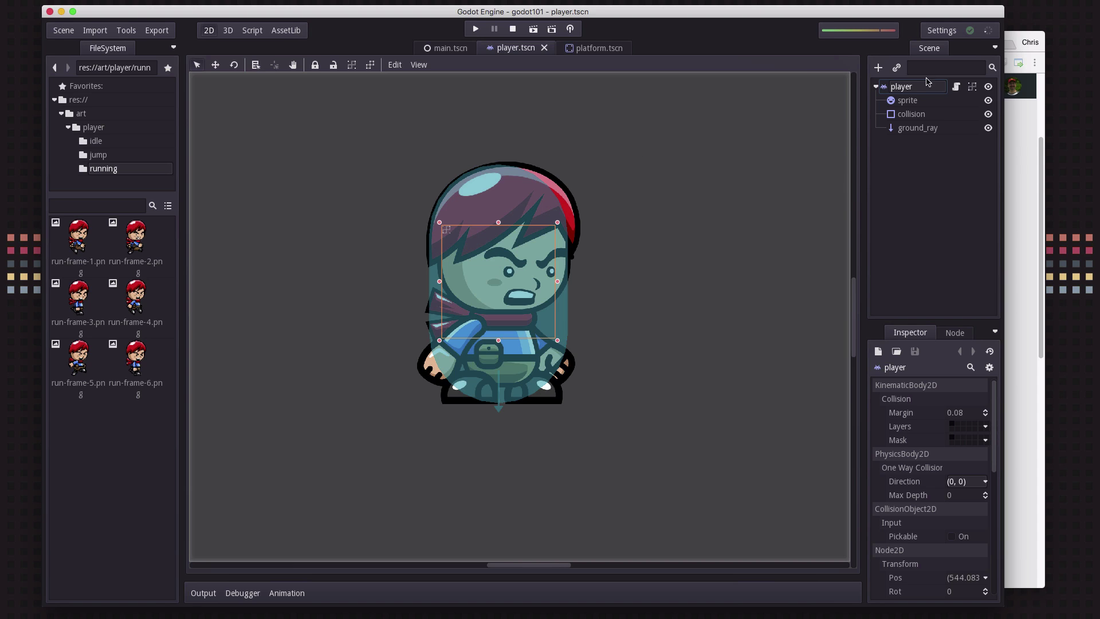
left_click(908, 104)
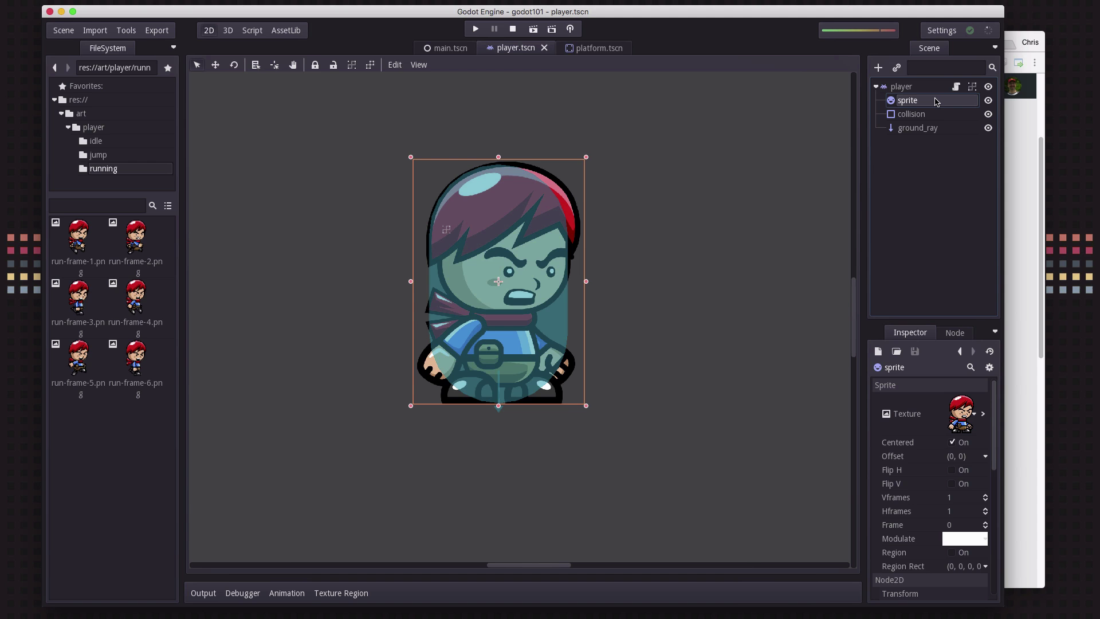
right_click(911, 101)
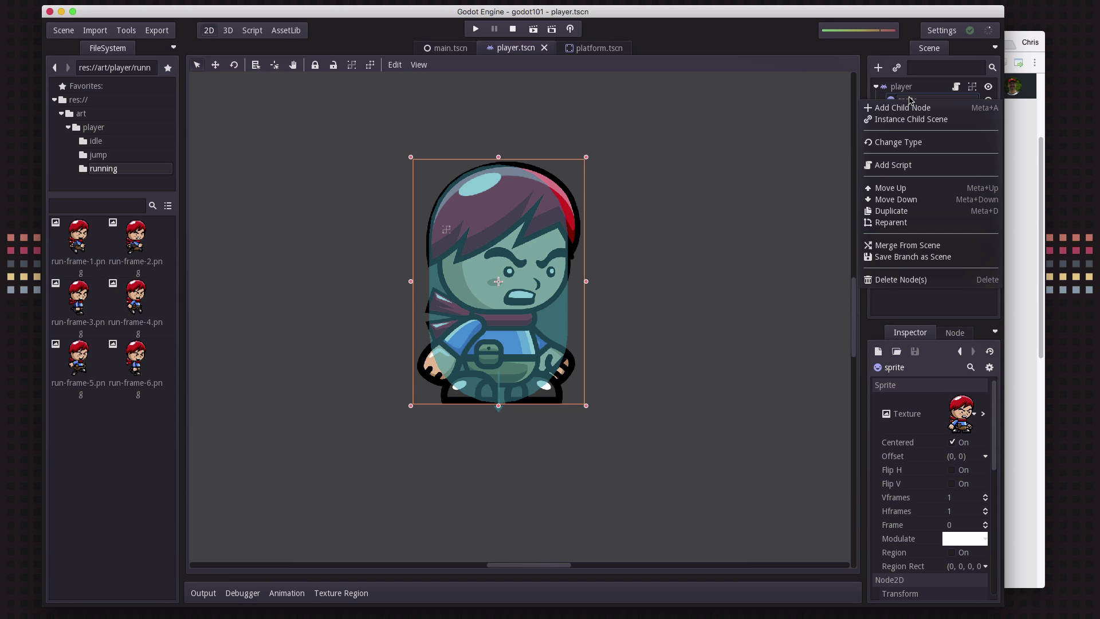
left_click(897, 143)
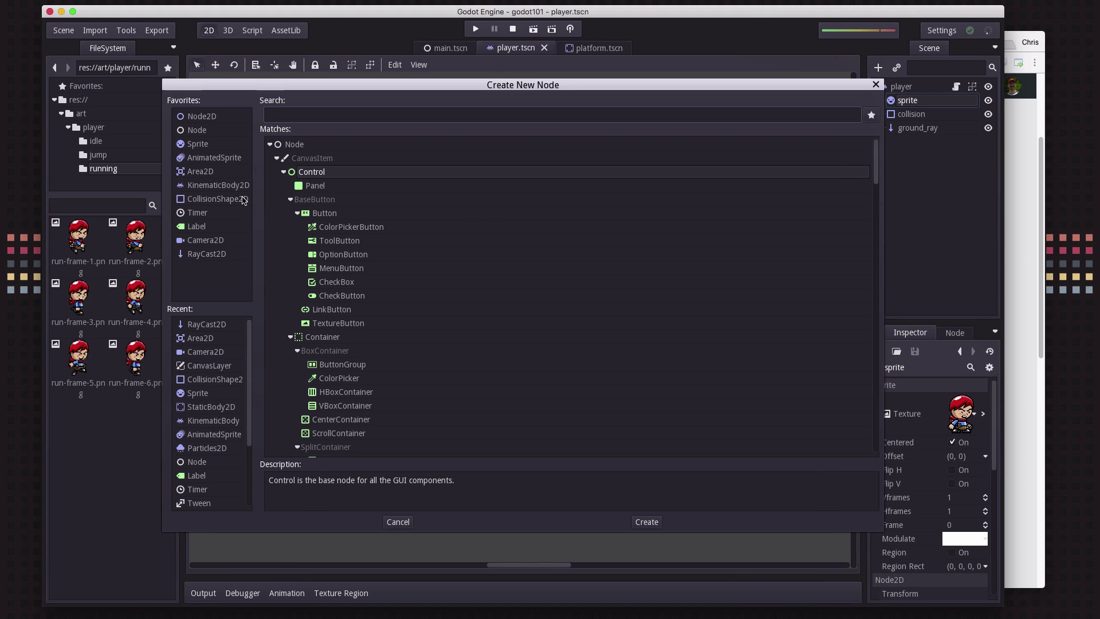
left_click(224, 158)
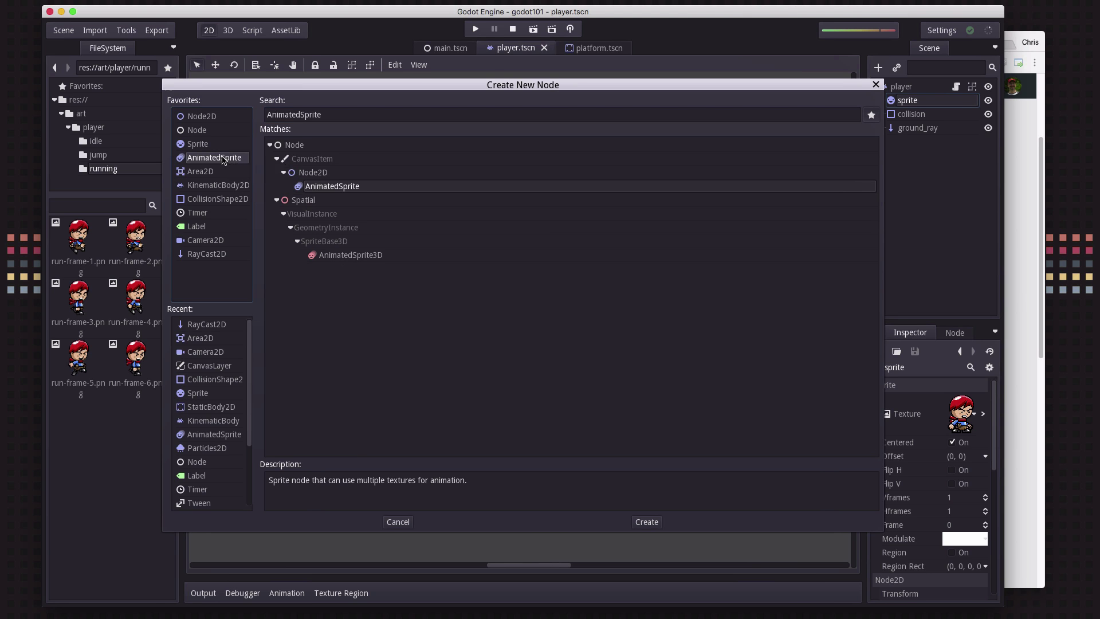
double_click(223, 159)
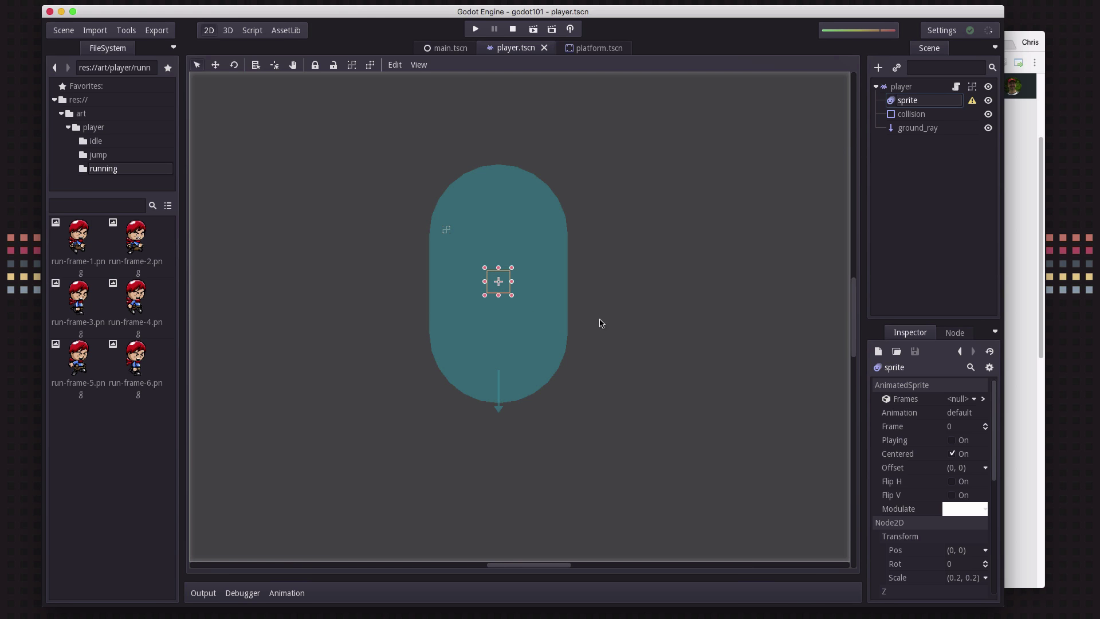
Read the sprite node's configuration warning, then create a new SpriteFrames resource for its Frames property and open it for editing.
left_click(973, 102)
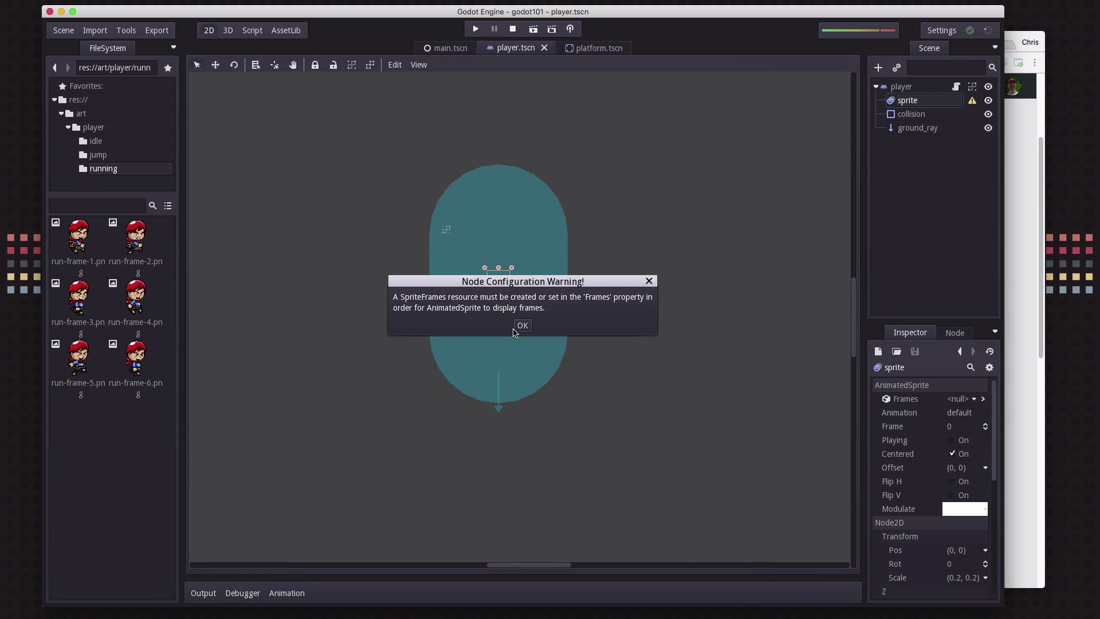
left_click(522, 325)
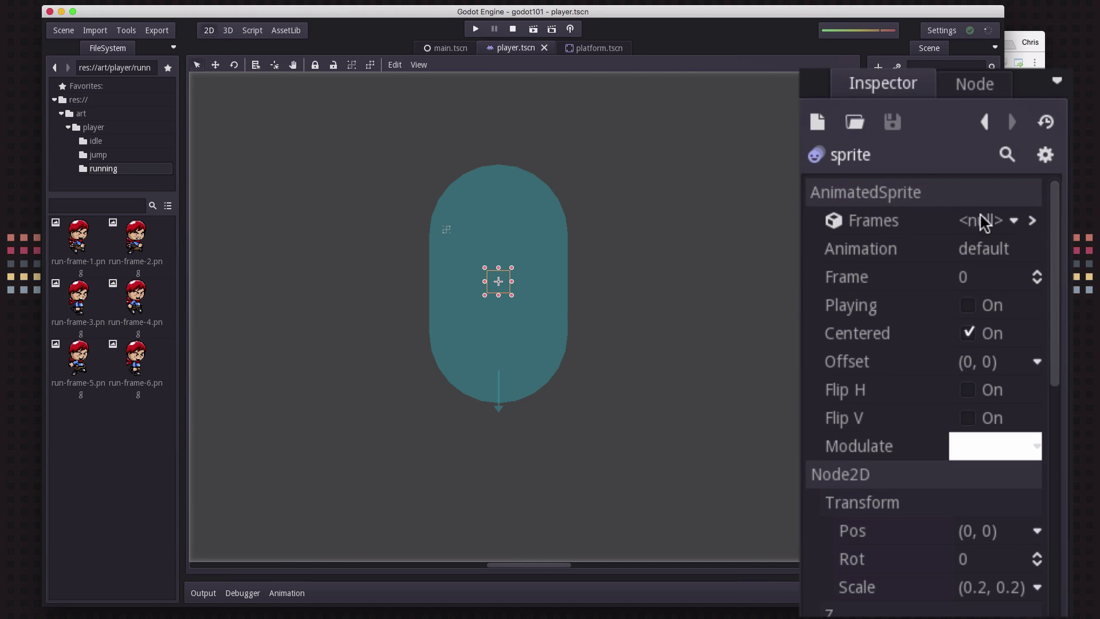
left_click(1013, 222)
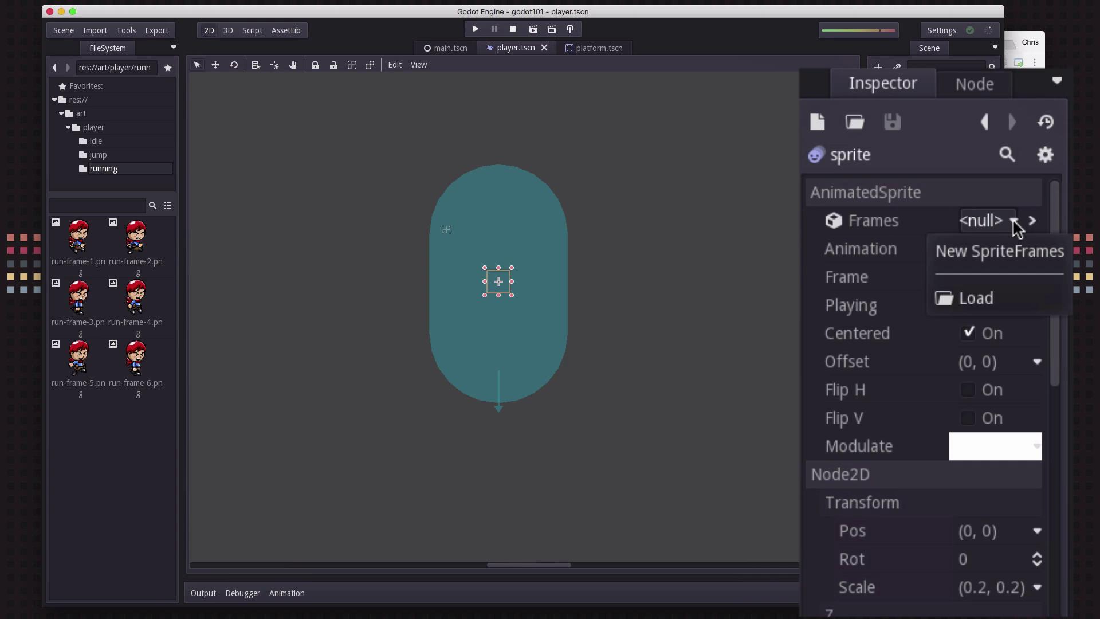
left_click(992, 252)
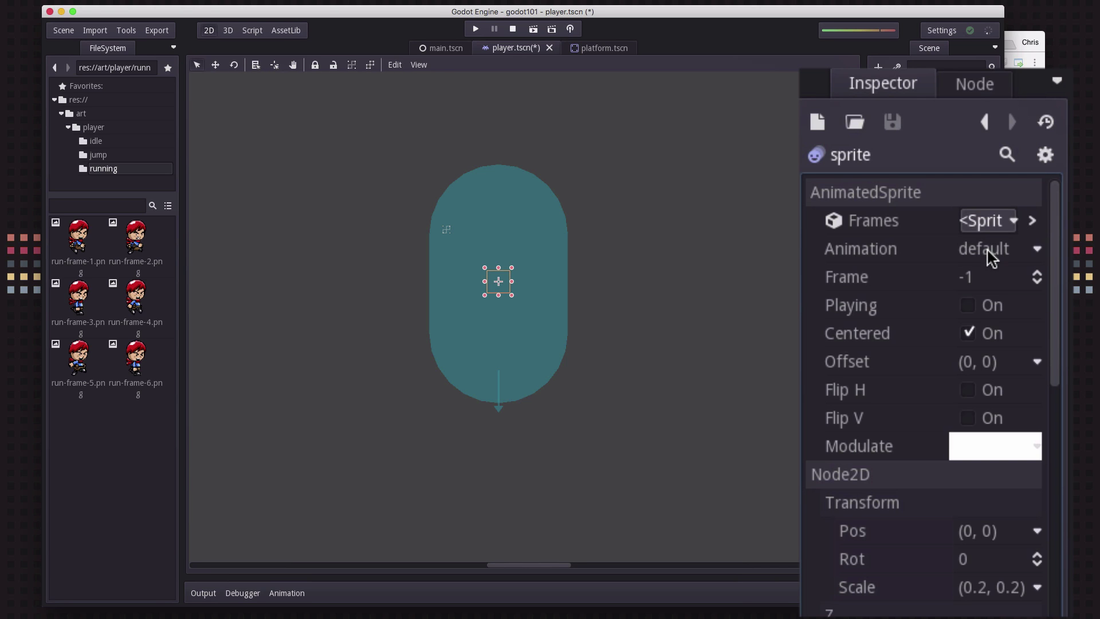
left_click(1032, 222)
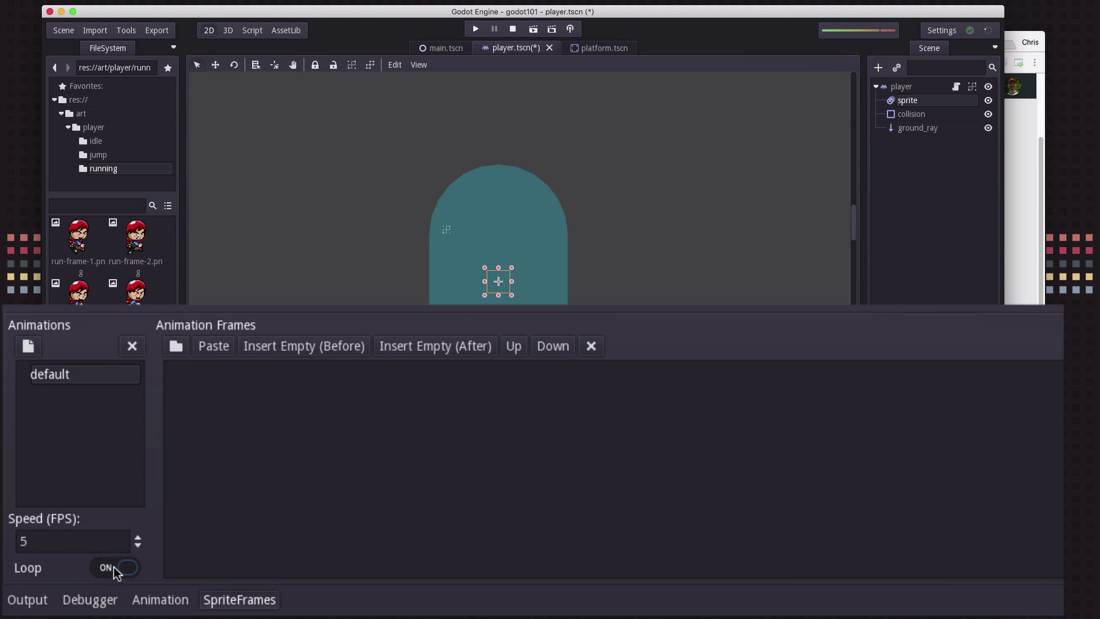
Rename the default animation to idle and add idle-frame-1.png and idle-frame-2.png to it from the idle folder.
double_click(70, 377)
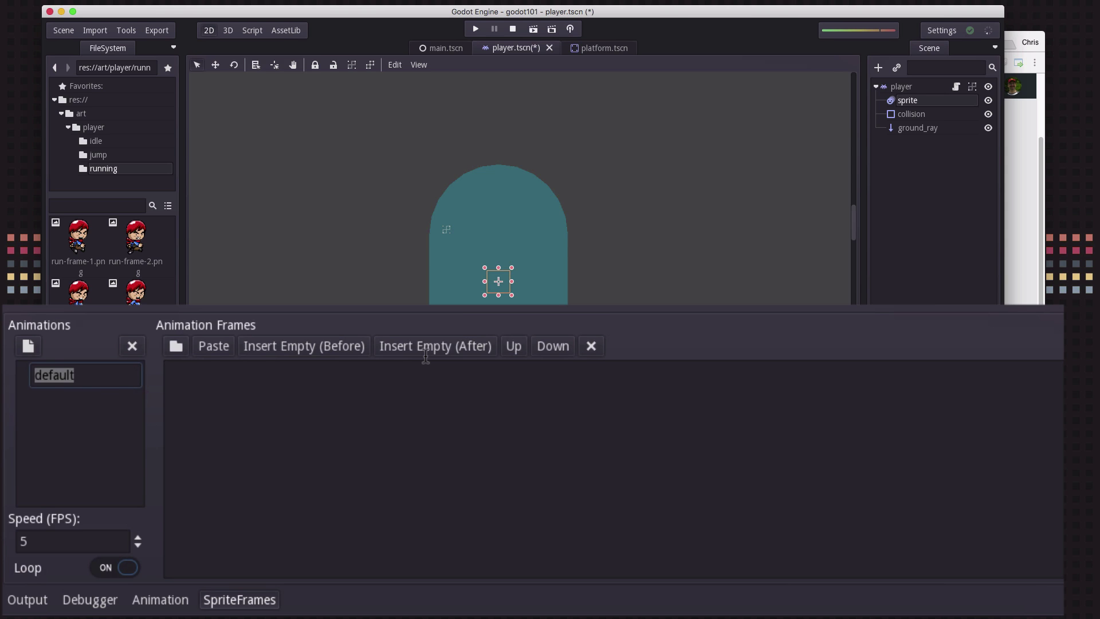
type("idle")
key("Return")
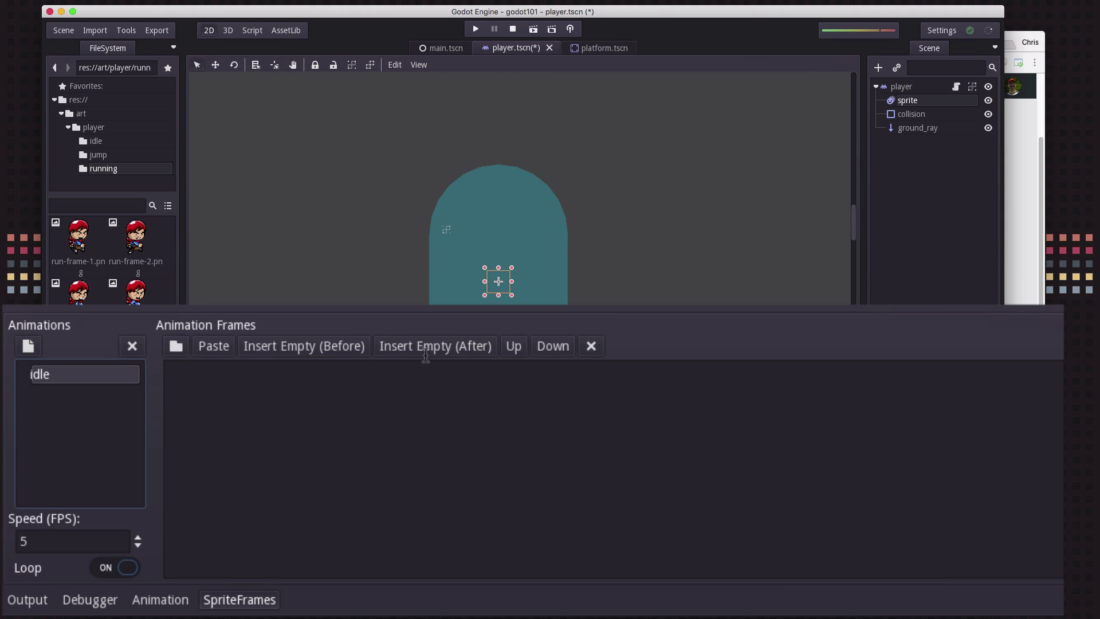
left_click(95, 142)
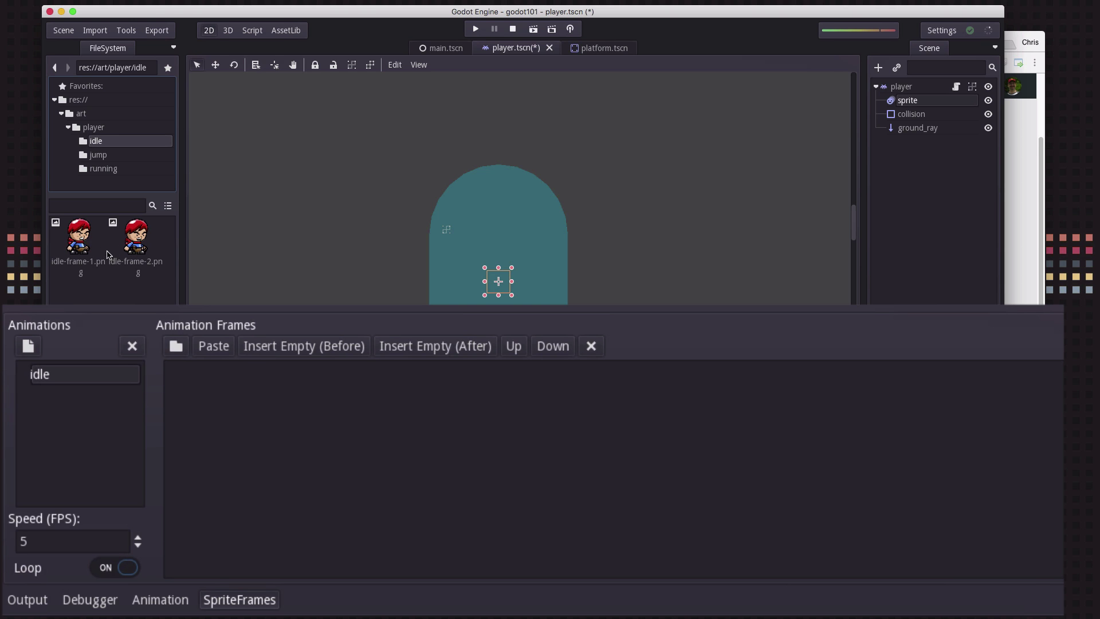
left_click_drag(92, 248, 172, 395)
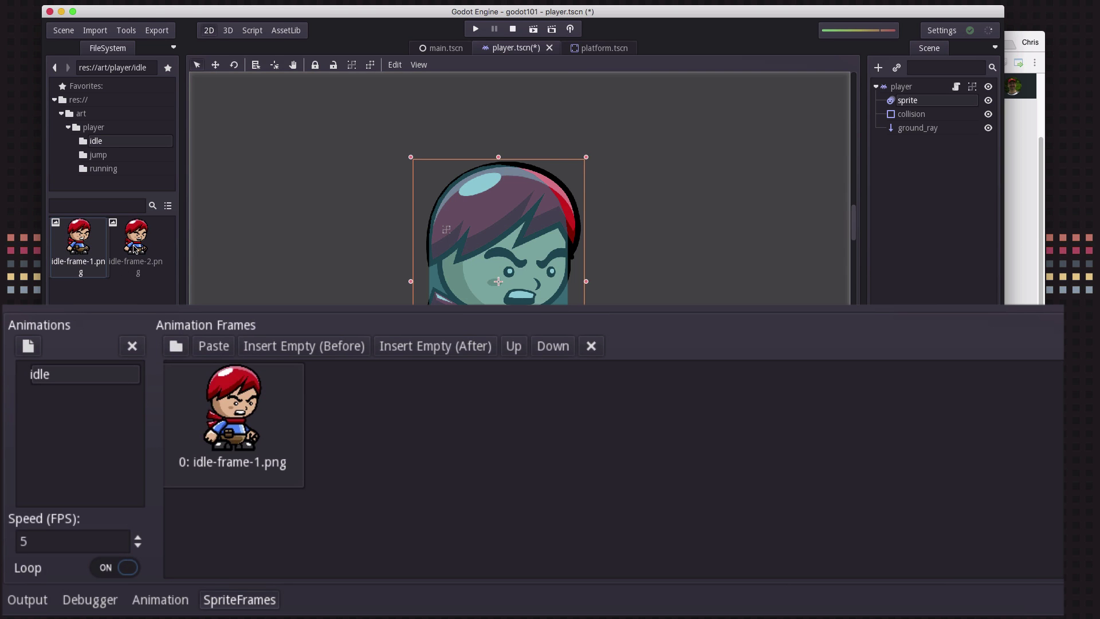
left_click_drag(134, 246, 359, 437)
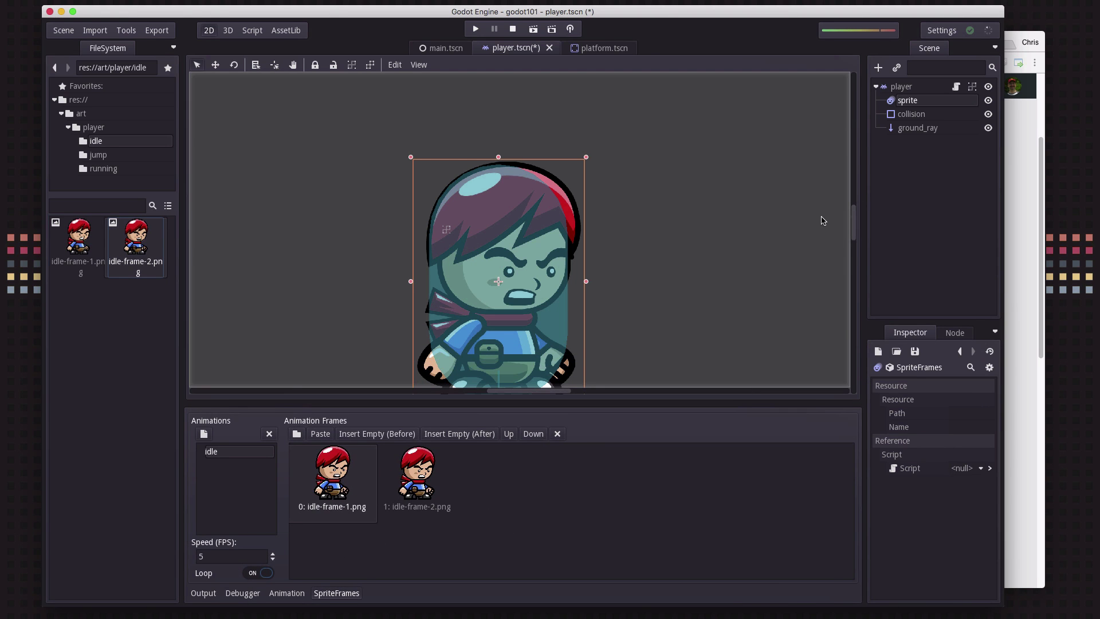
Turn on Playing for the sprite node to preview its idle animation.
left_click(917, 102)
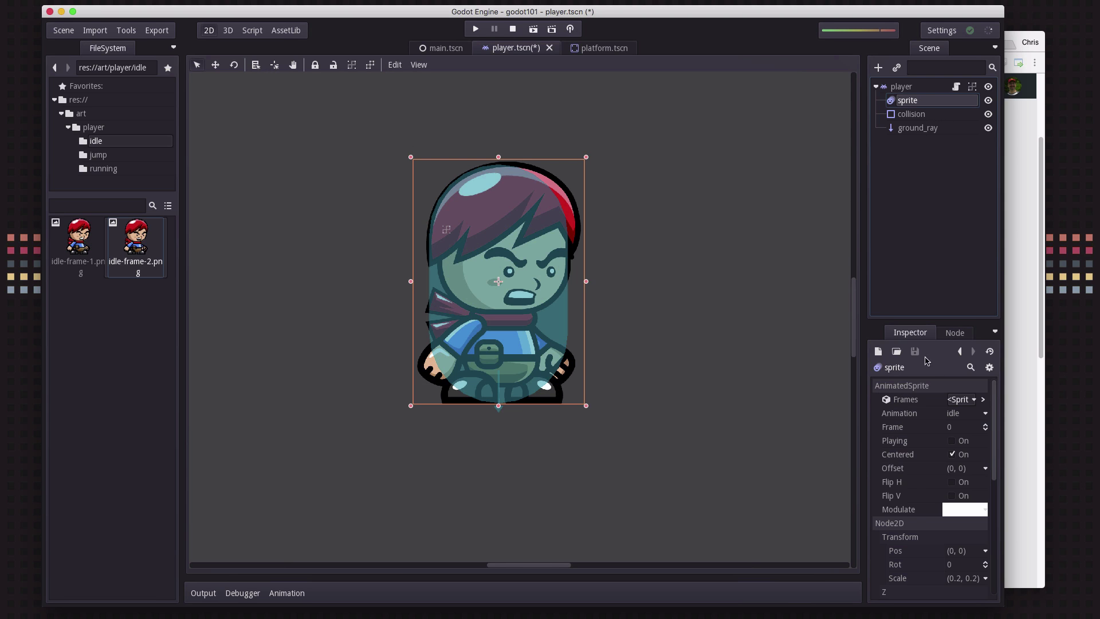
left_click(952, 442)
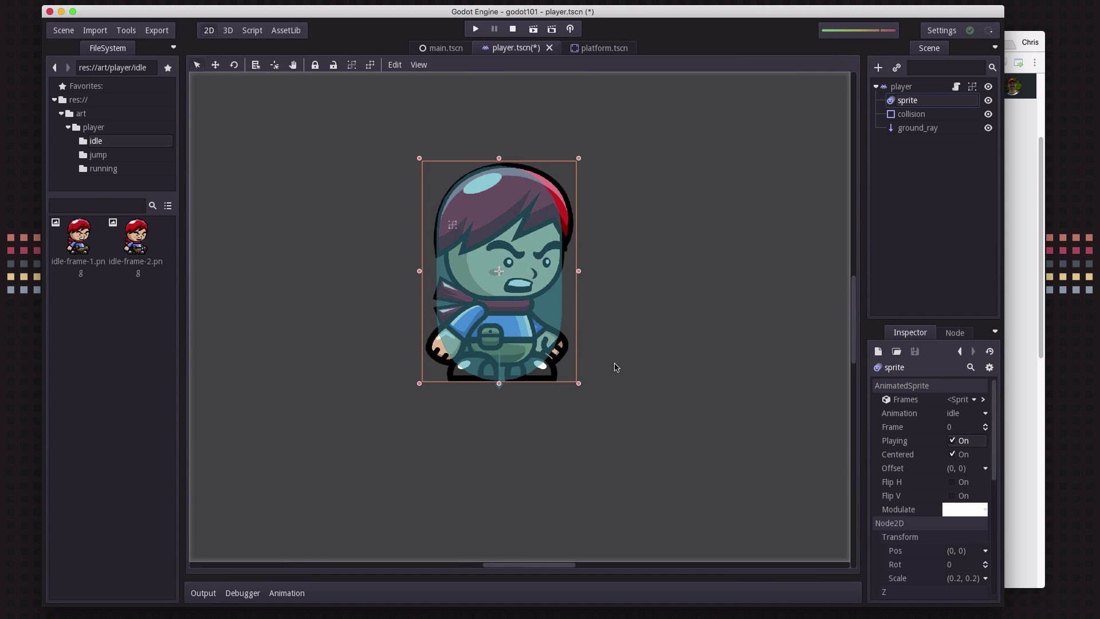
scroll(628, 367, "down", 5)
scroll(625, 361, "down", 2)
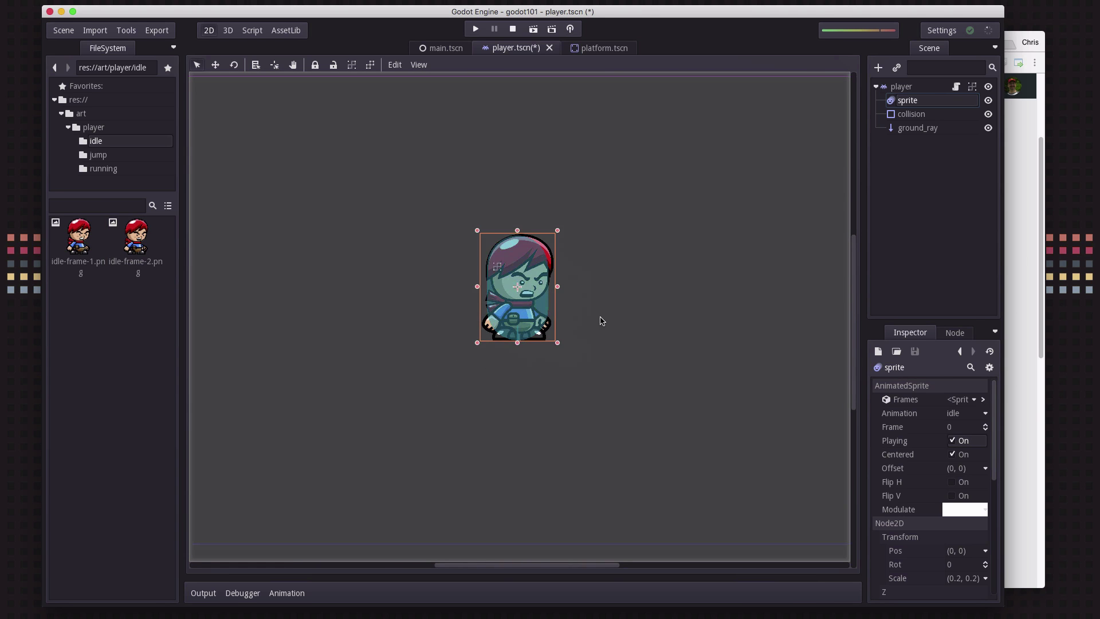
Set the idle animation's speed to 3 FPS in the sprite's SpriteFrames resource.
left_click(983, 399)
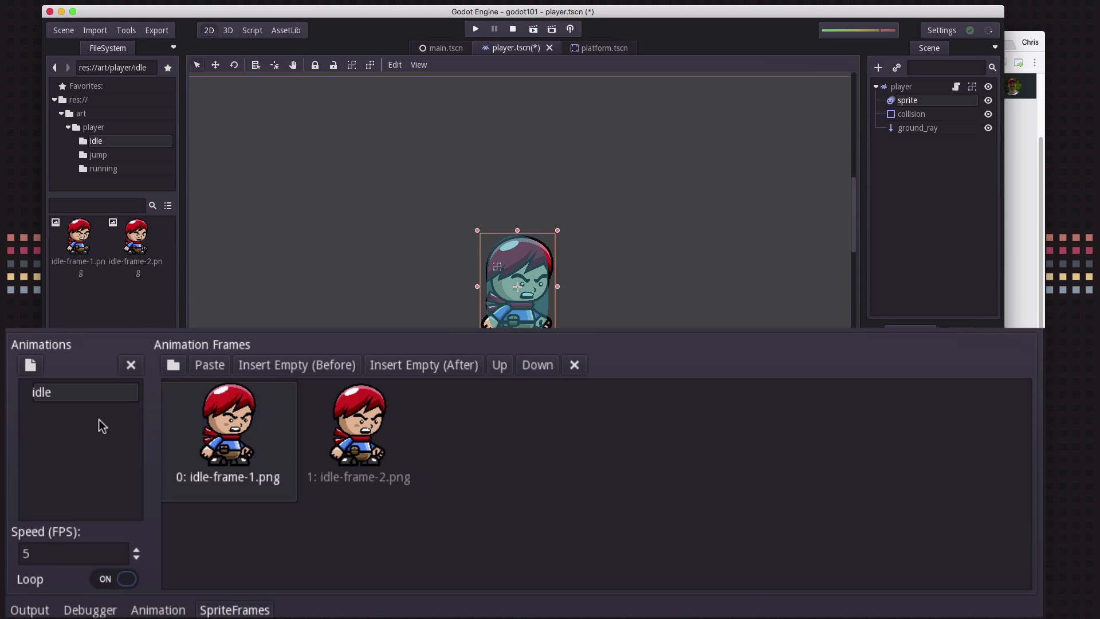
left_click(25, 554)
type("3")
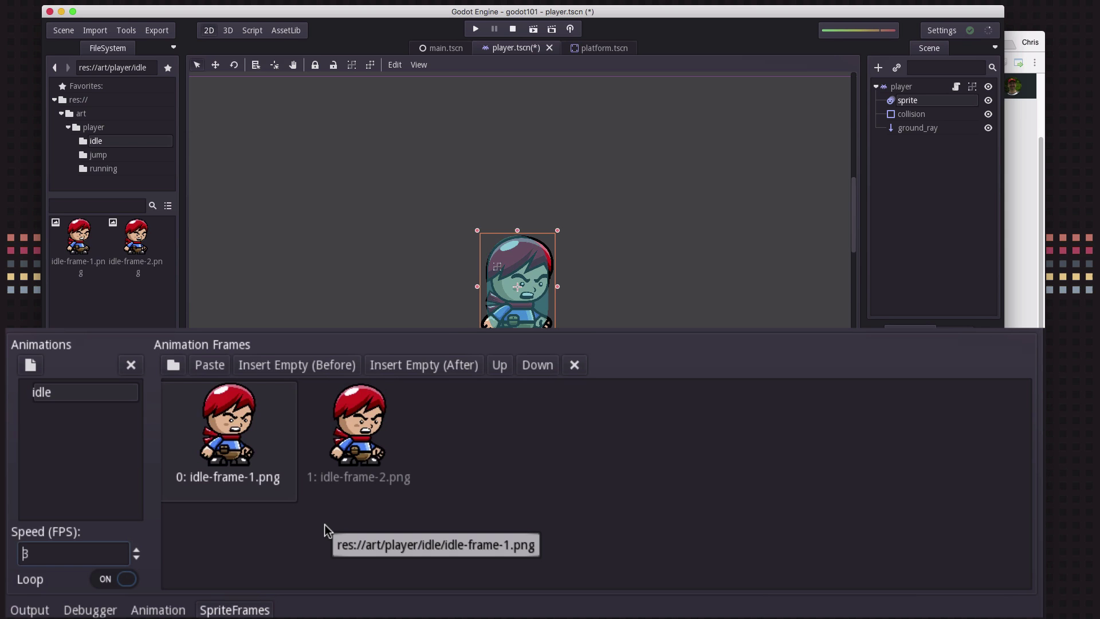
Add a new animation named running and fill it with all six run-frame images from the running folder.
left_click(106, 169)
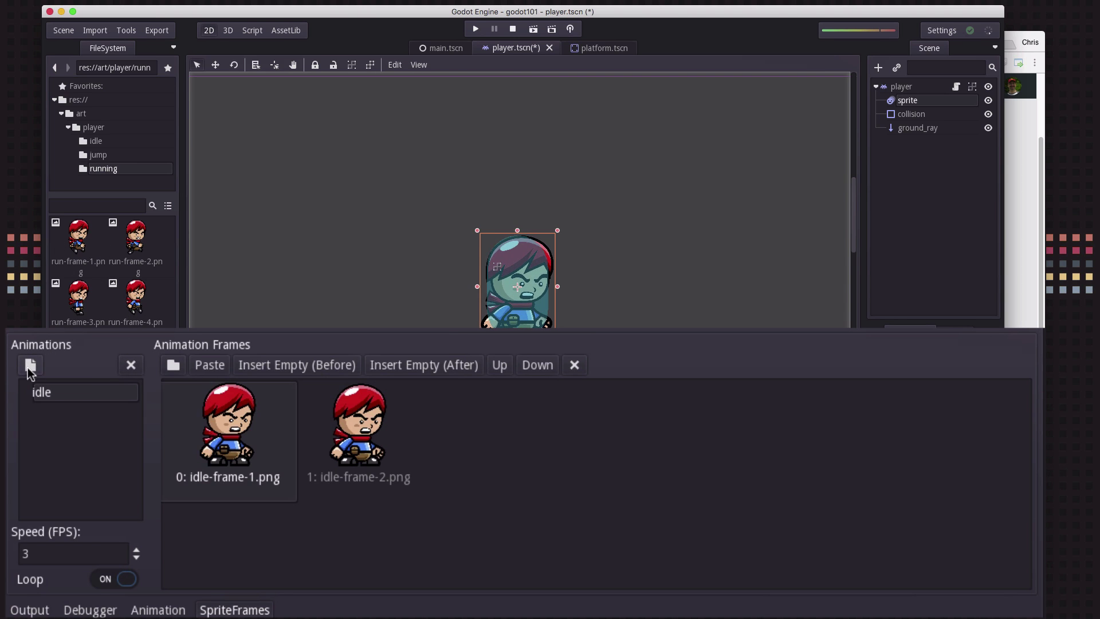
left_click(31, 365)
double_click(76, 397)
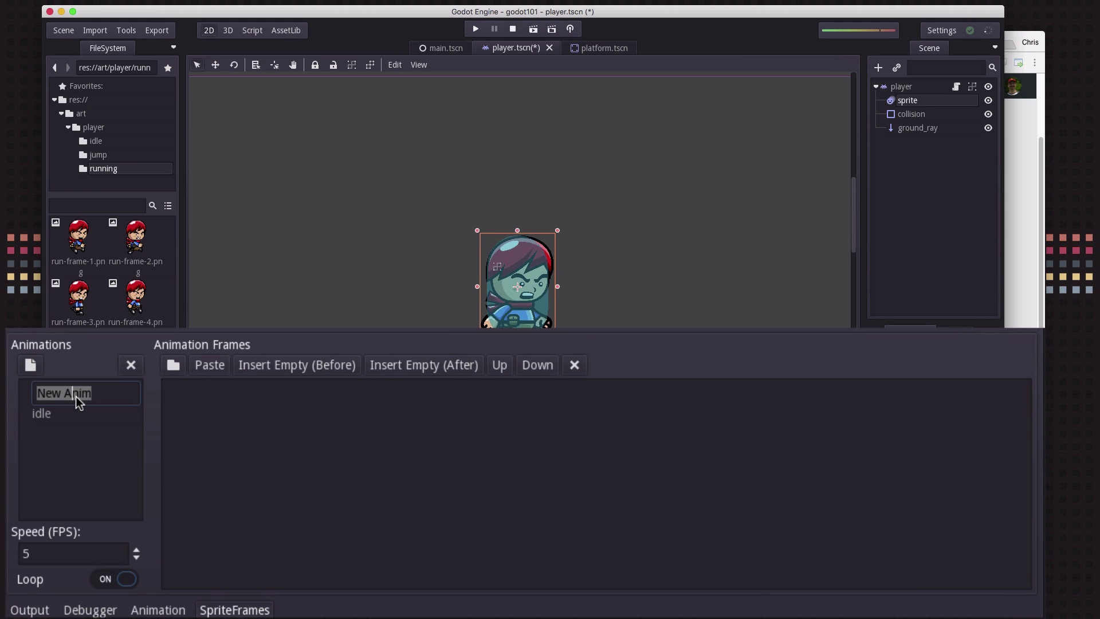
type("running")
key("Return")
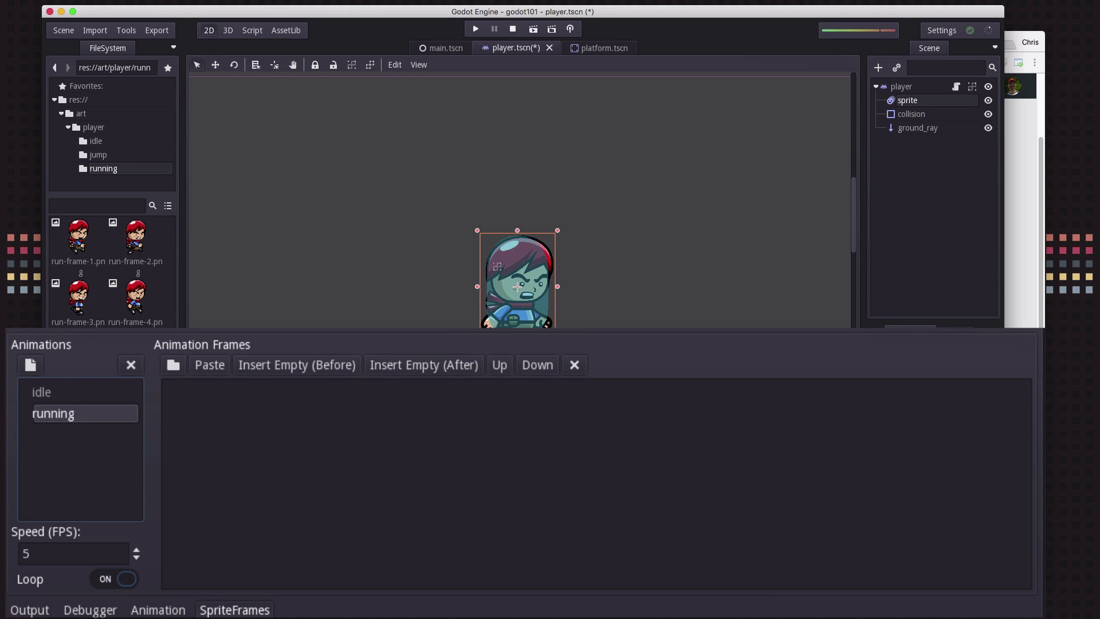
left_click(71, 239)
key("ctrl+a")
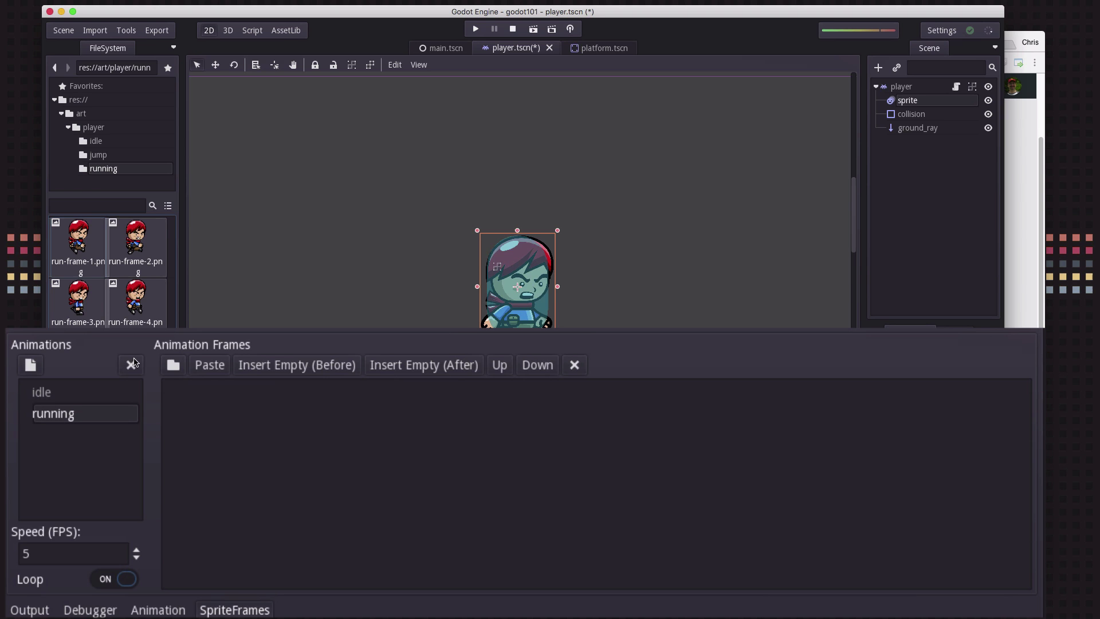
left_click_drag(71, 252, 207, 440)
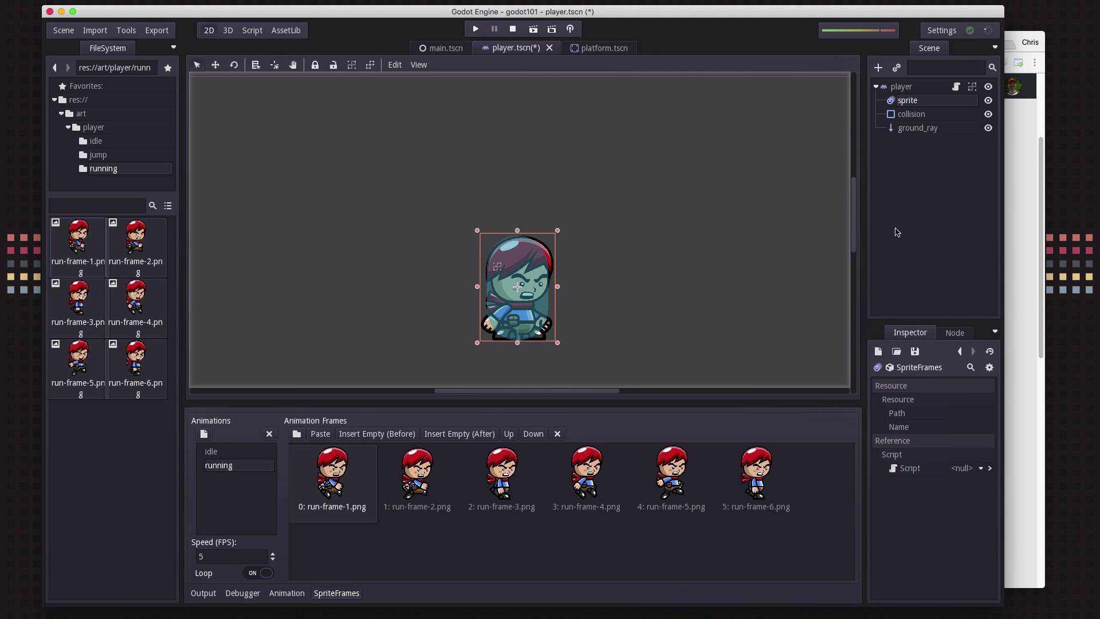
Set the sprite's Animation property to running and the running animation's speed to 8 FPS.
left_click(919, 102)
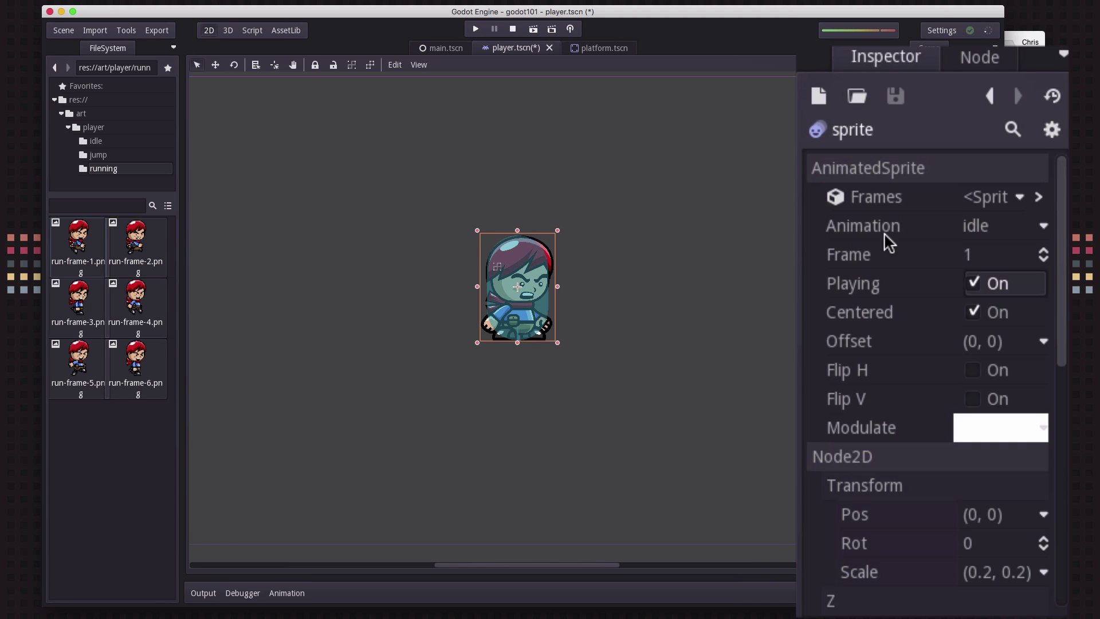
left_click(1044, 227)
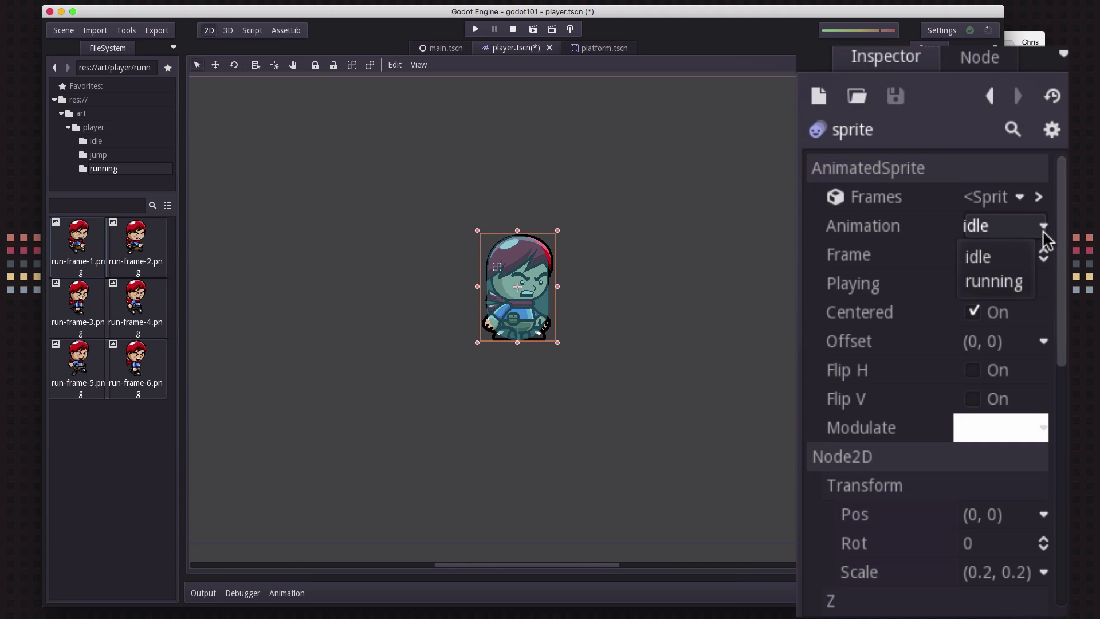
left_click(1023, 281)
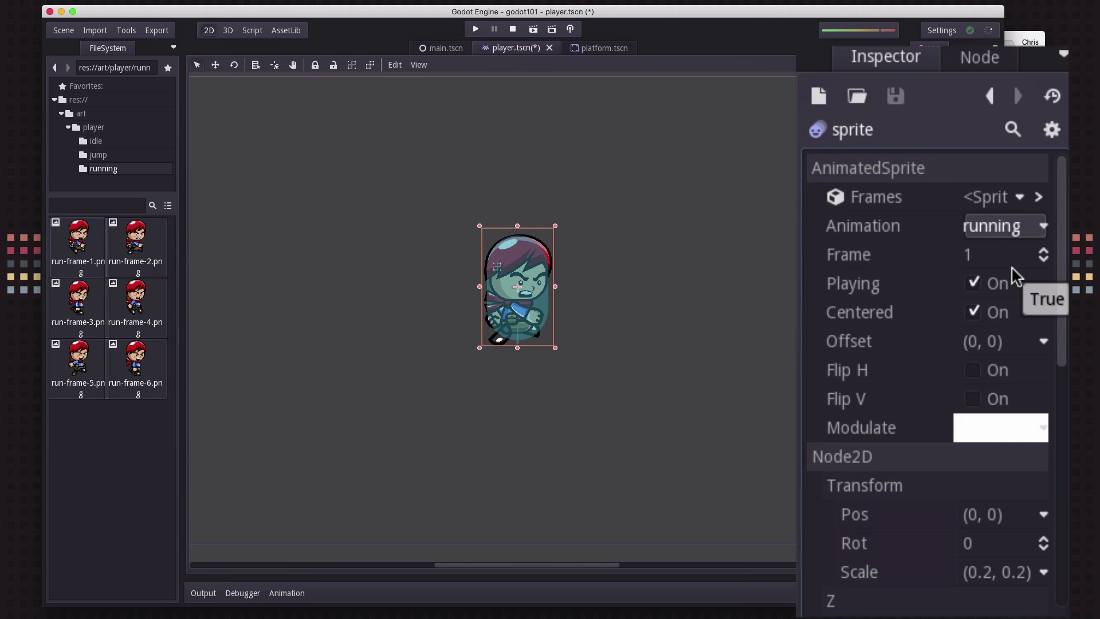
left_click(1039, 197)
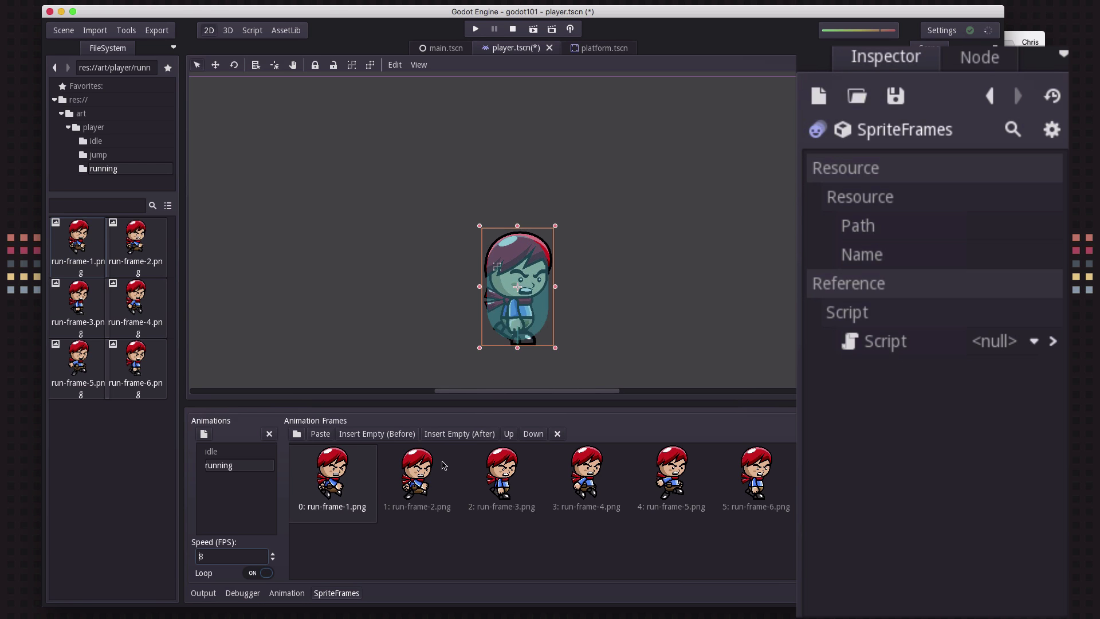
left_click(630, 284)
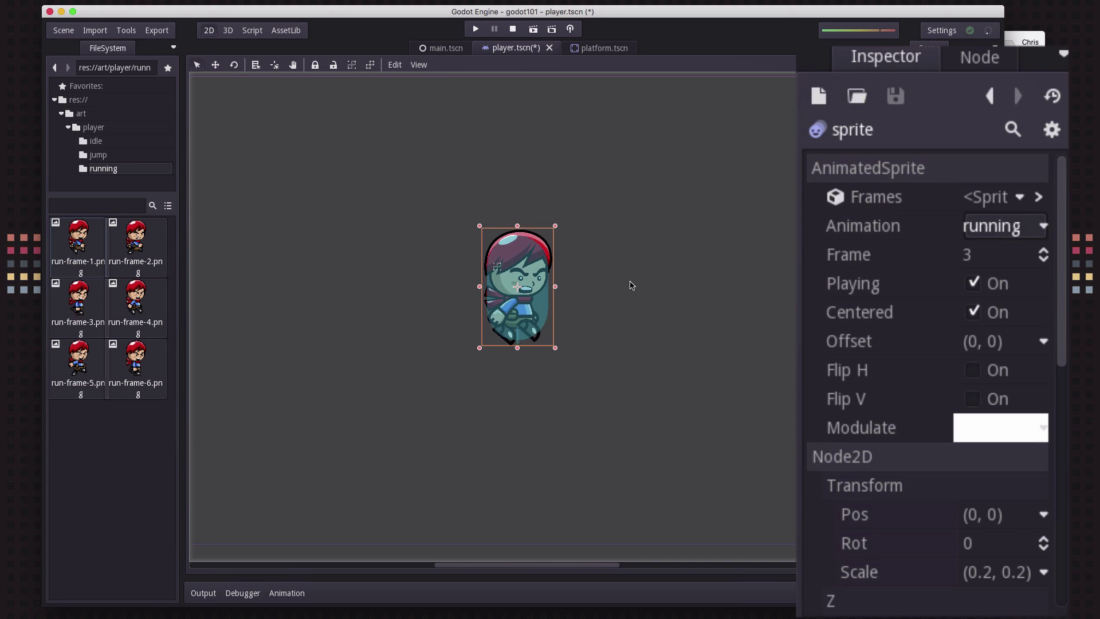
Set the sprite's Animation property to idle.
scroll(631, 285, "up", 5)
middle_click_drag(535, 273, 668, 270)
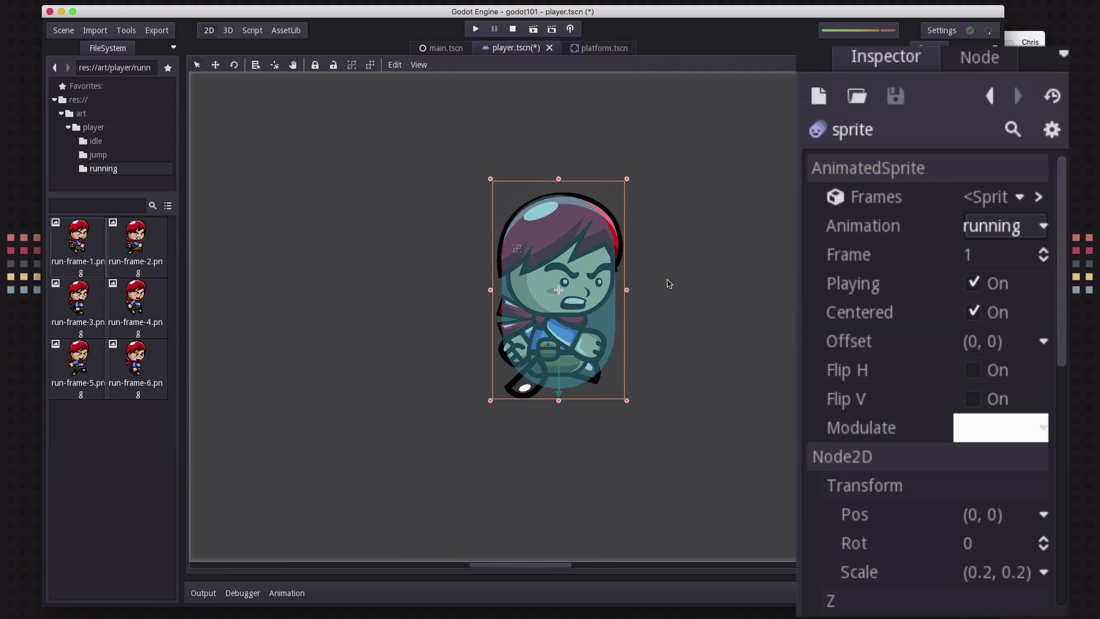
scroll(668, 284, "up", 2)
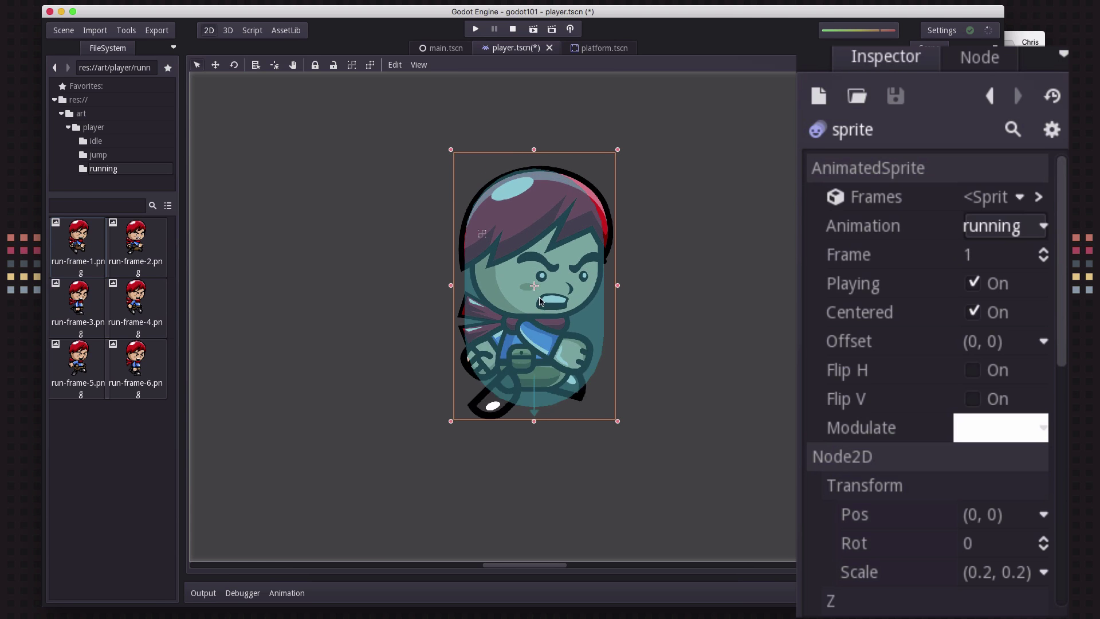
left_click(1003, 227)
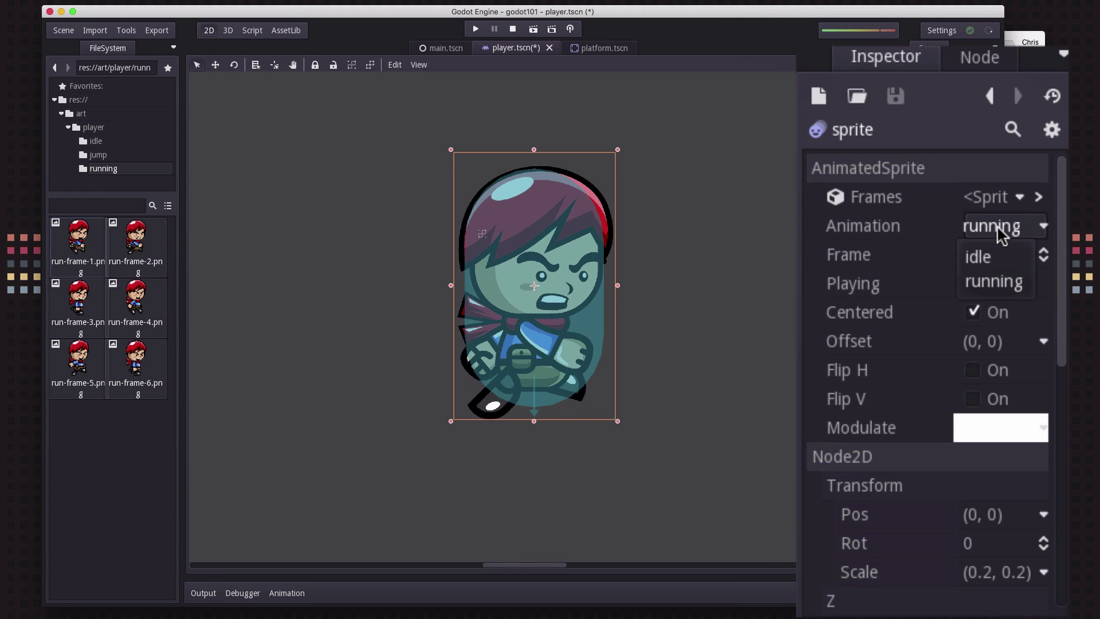
left_click(986, 258)
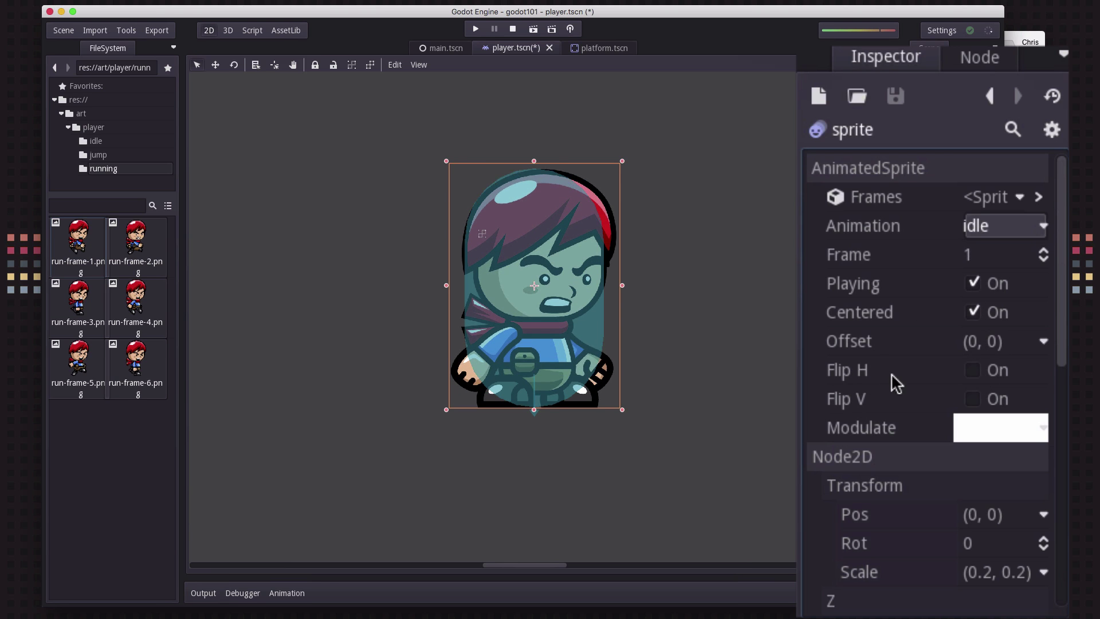
Turn on Flip H for the sprite and set its Animation property to running.
left_click(977, 373)
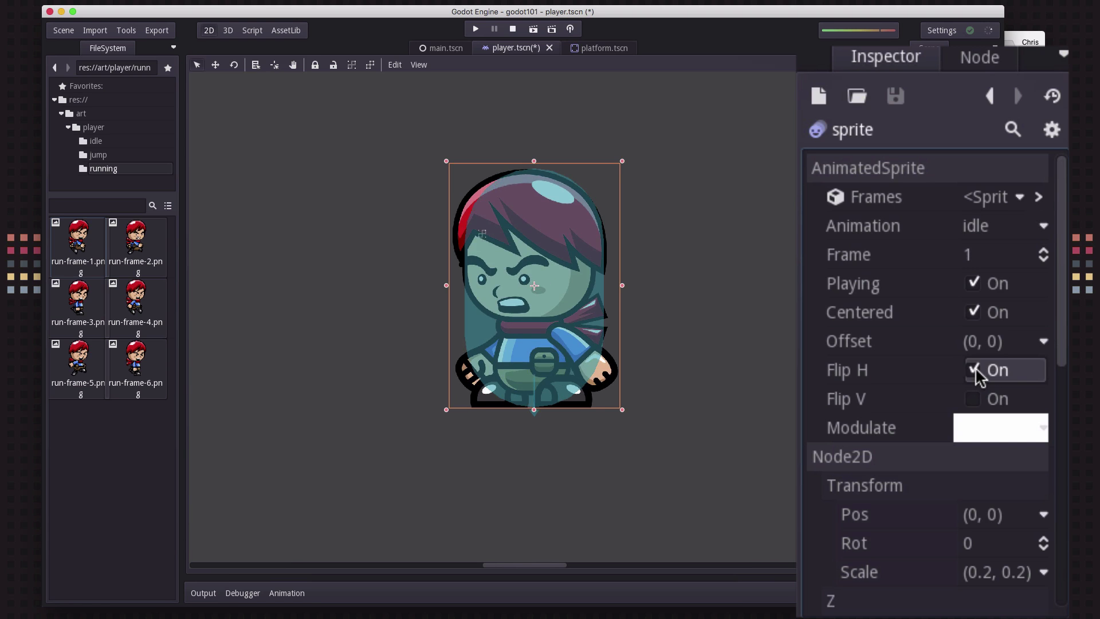
left_click(992, 235)
left_click(996, 280)
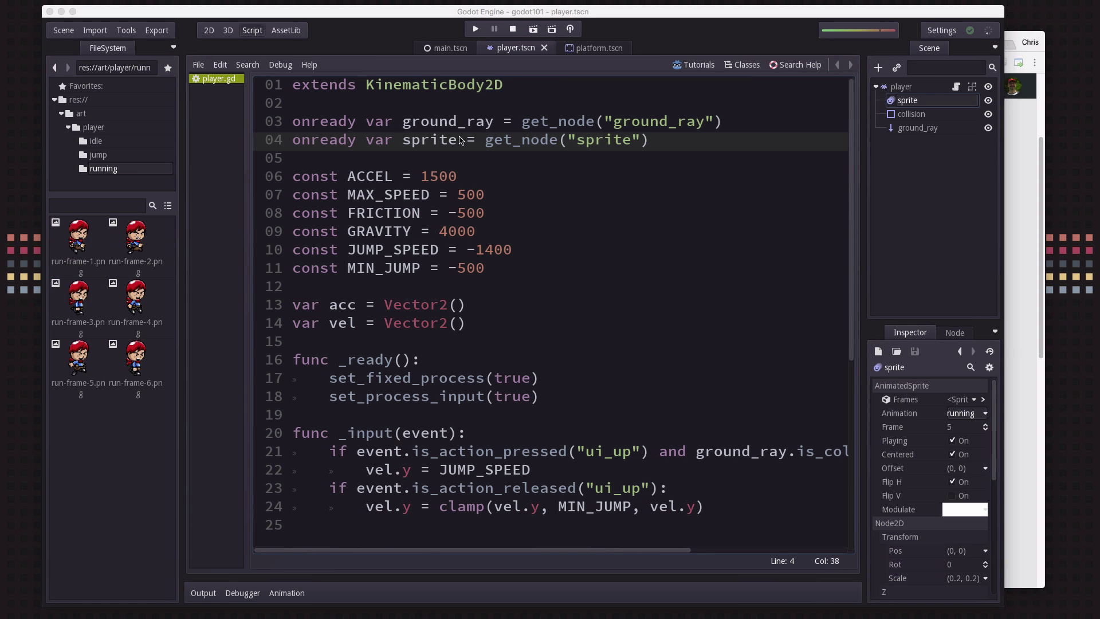
left_click(549, 139)
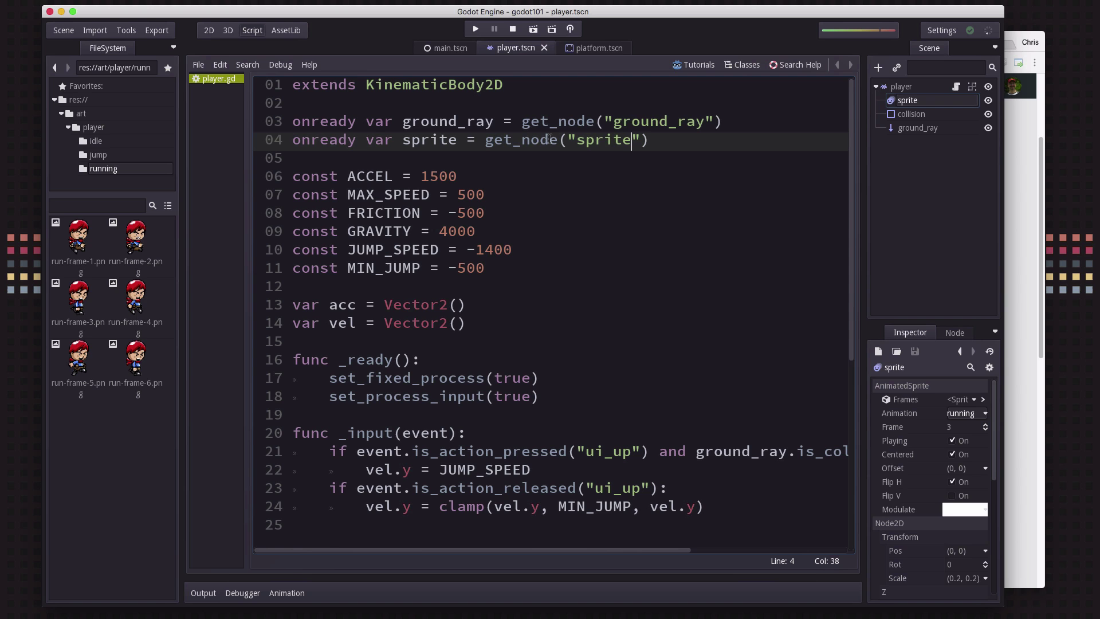
left_click_drag(329, 140, 638, 145)
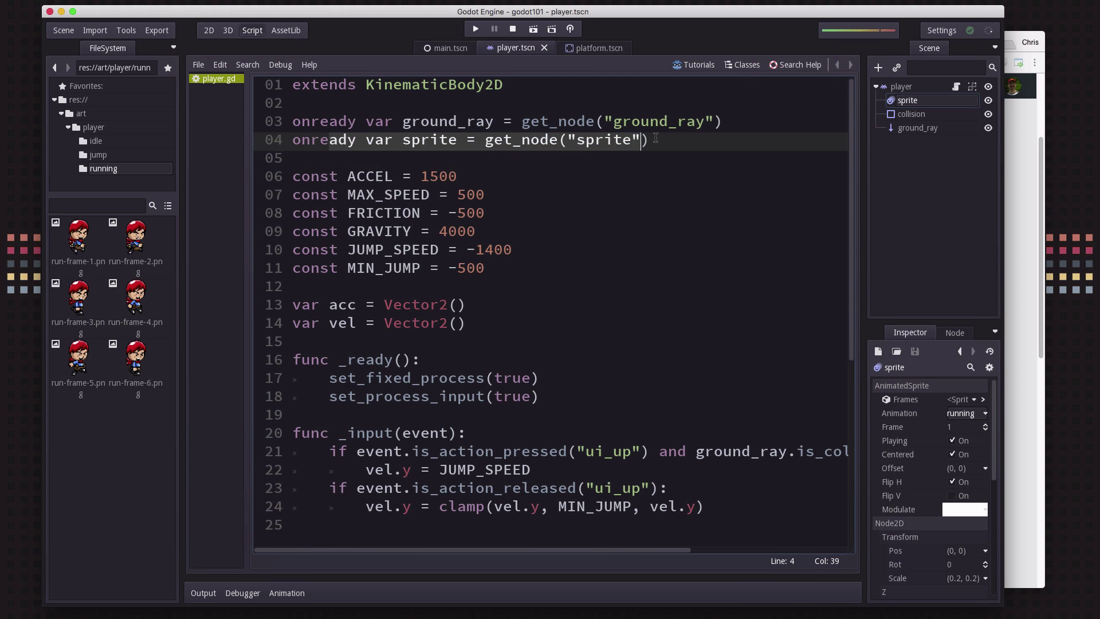
left_click(655, 138)
left_click_drag(402, 139, 460, 138)
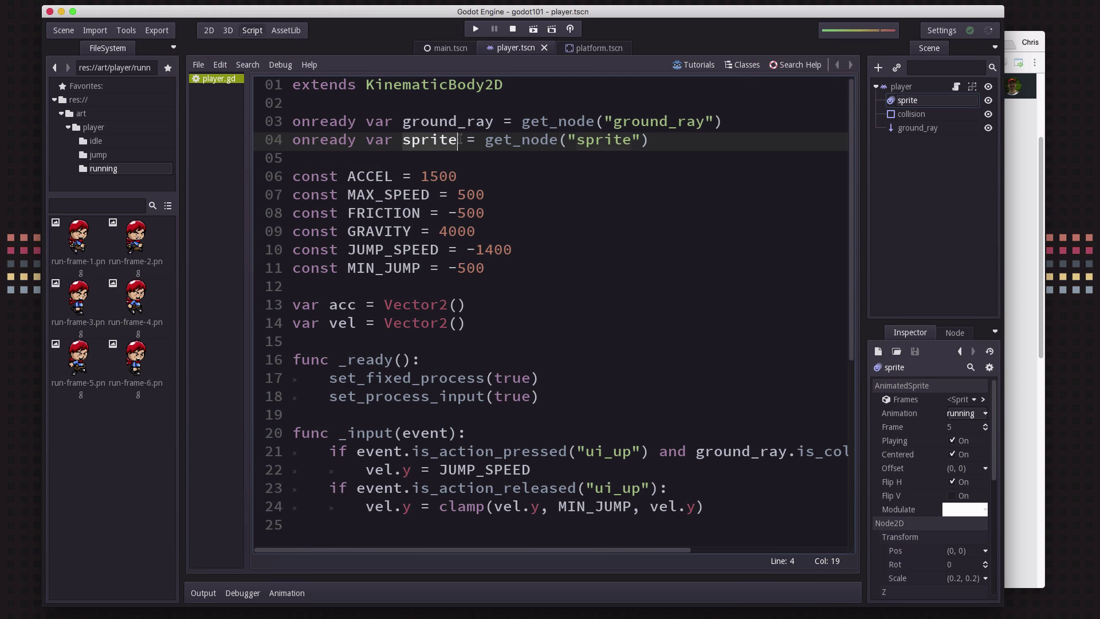
Declare a variable anim = "idle" directly below the vel declaration in player.gd.
scroll(513, 216, "down", 2)
left_click(497, 220)
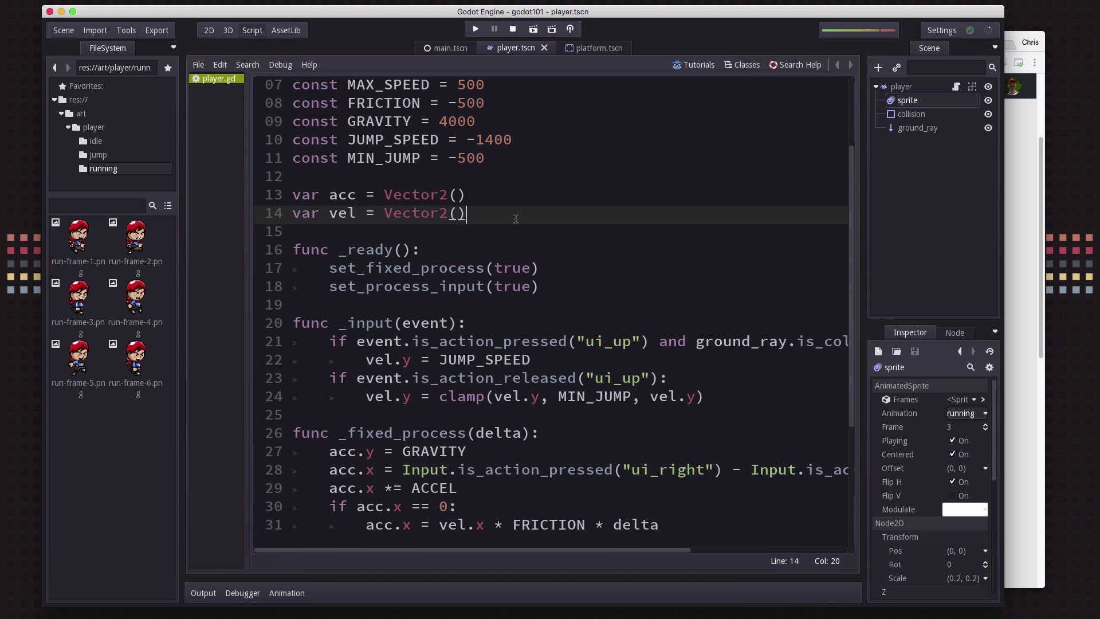
key("Return")
type("var na")
key("BackSpace")
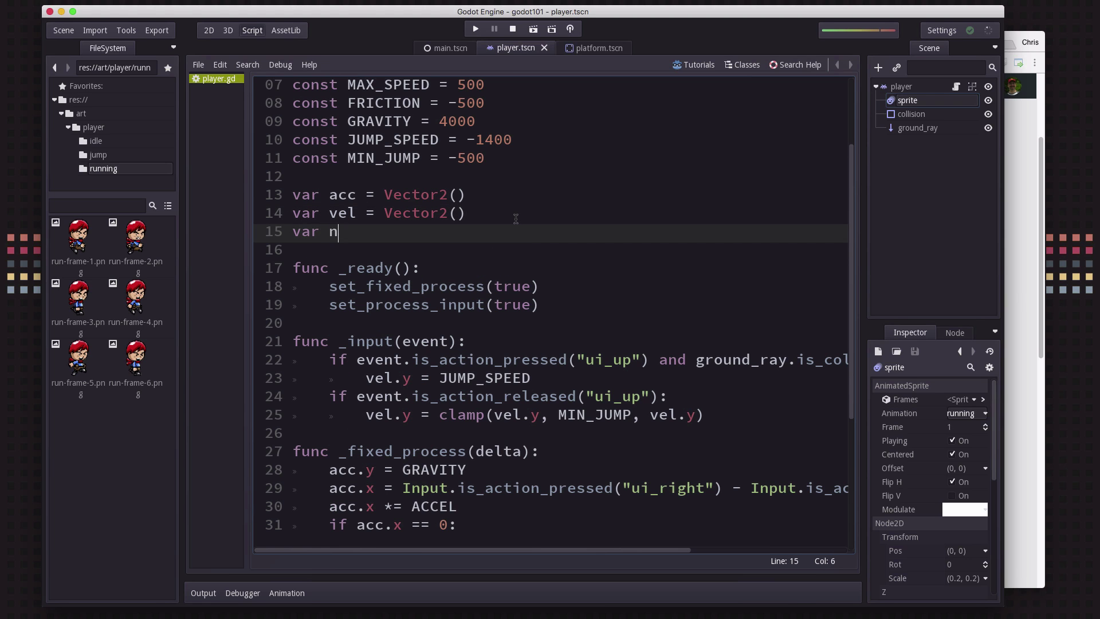
key("BackSpace")
type("anim = \"idle")
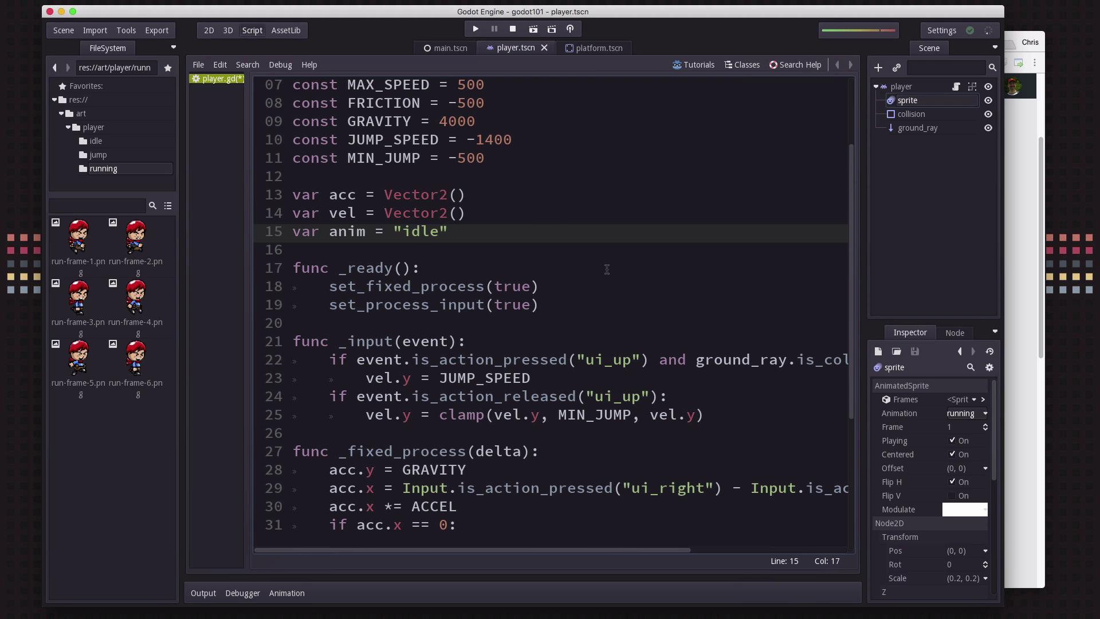
Add the comment "# set animation" at the end of _fixed_process, one blank line below the is_colliding block.
scroll(428, 241, "down", 4)
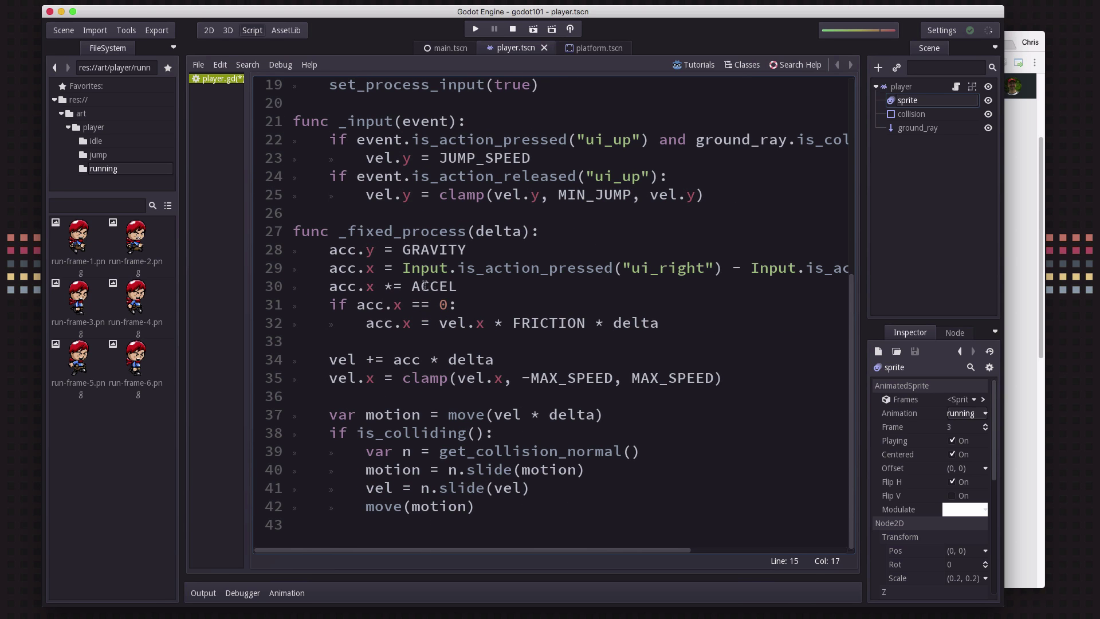
left_click(492, 509)
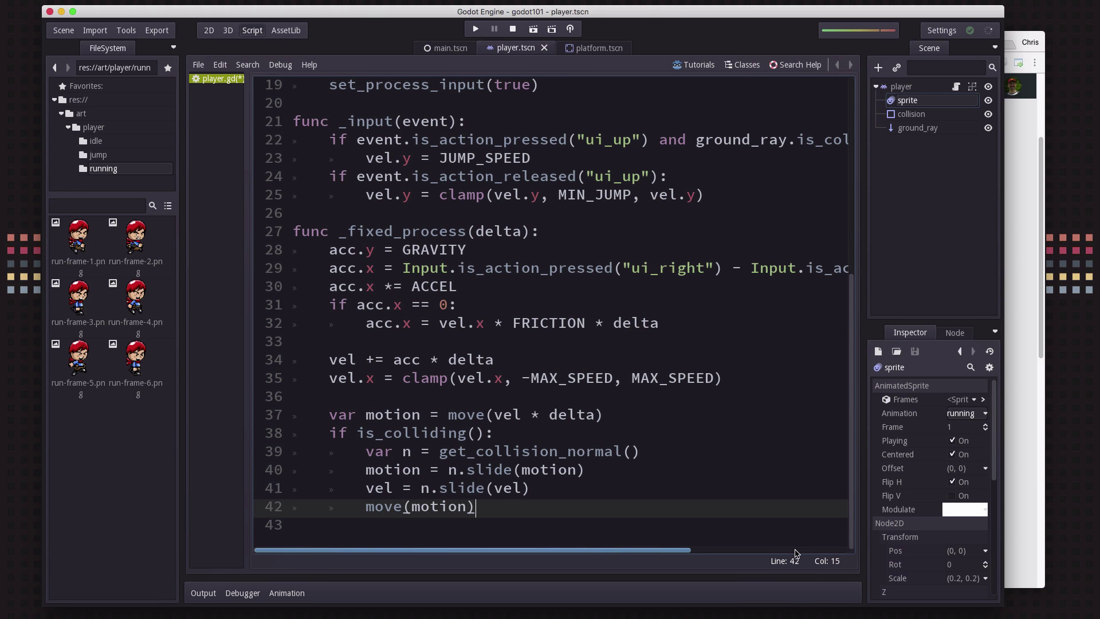
key("Return")
key("Return")
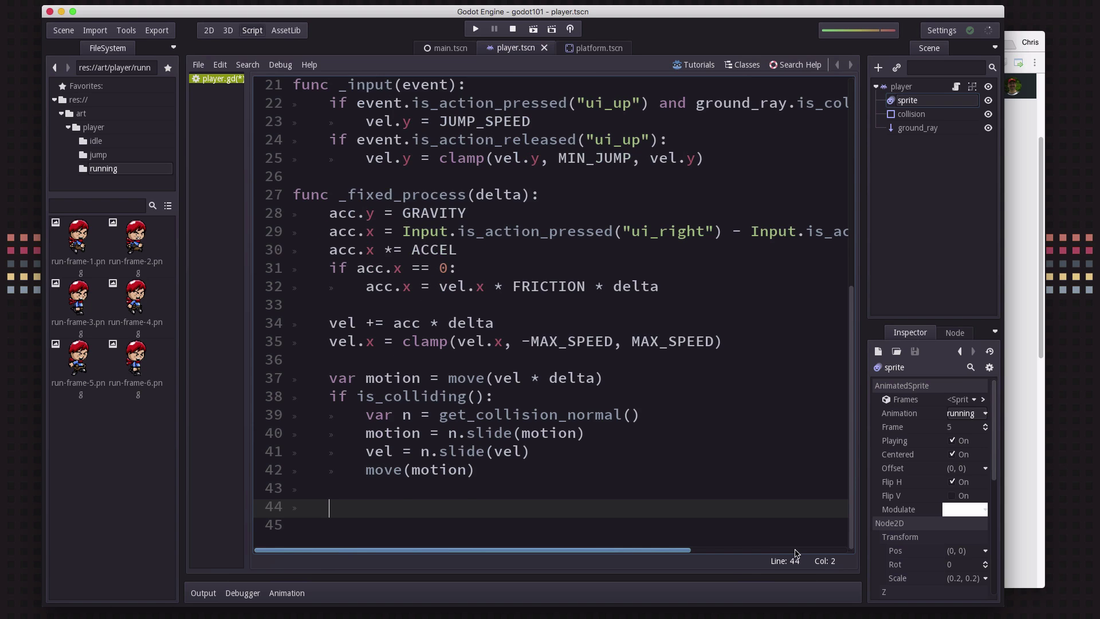
type("# set animation")
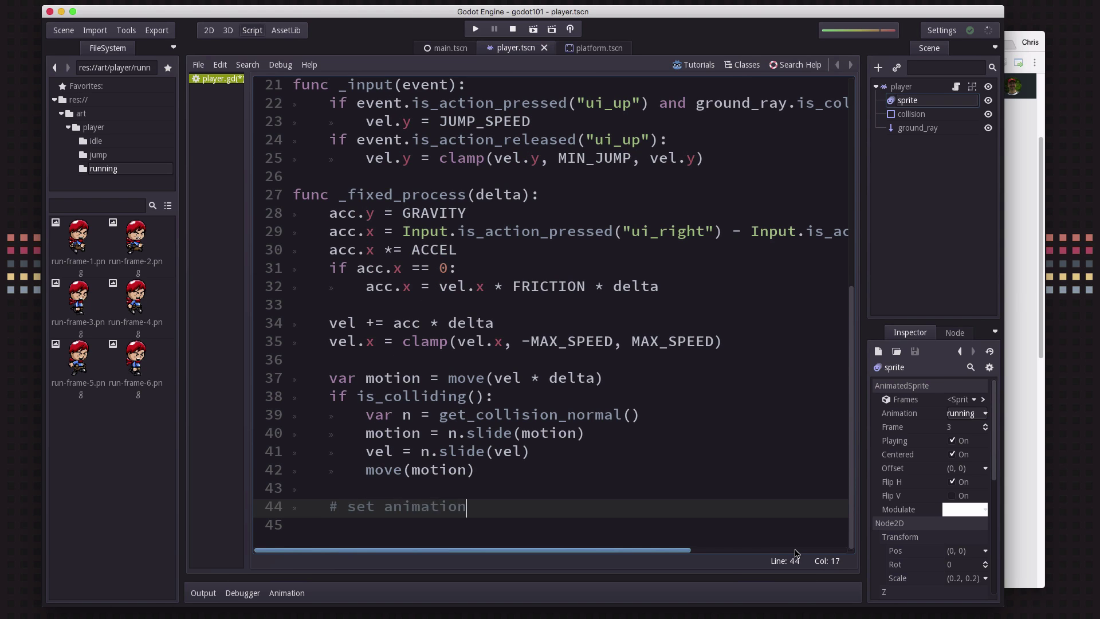
Below the comment, write an if vel.x == 0: branch that assigns anim = "idle".
key("Return")
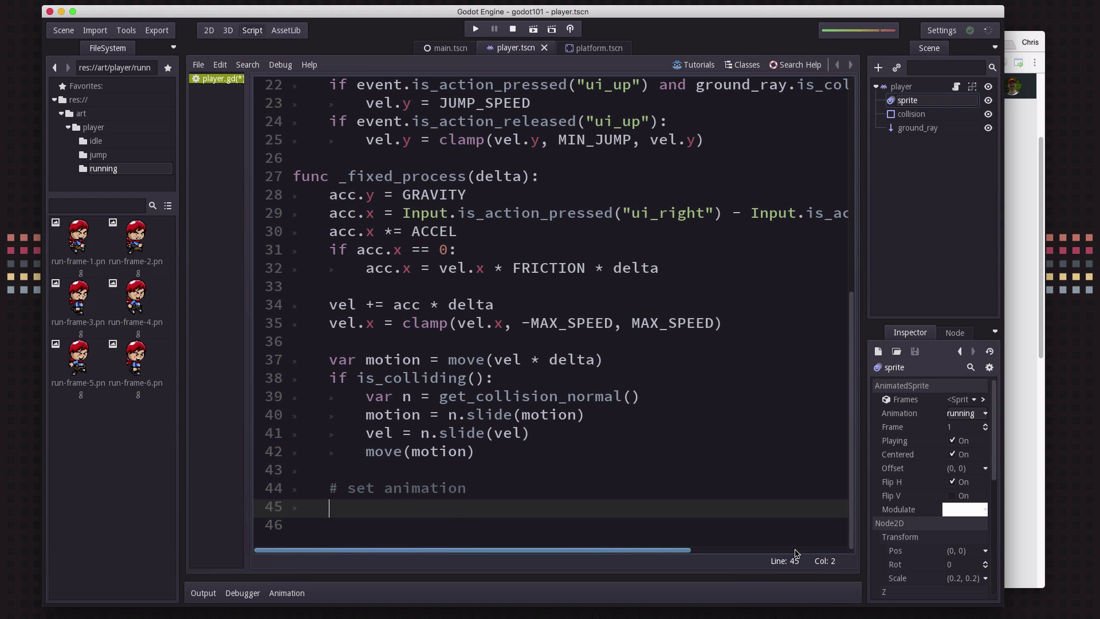
type("if vel.x == 0:")
key("Return")
type("aniom")
key("BackSpace")
key("BackSpace")
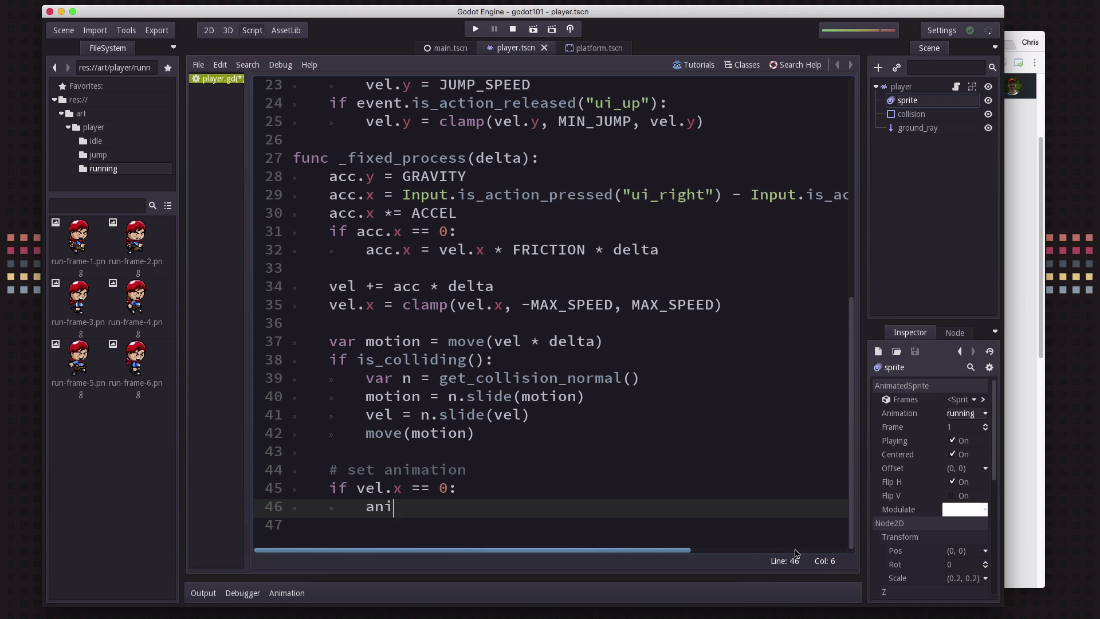
type("m = \"idle")
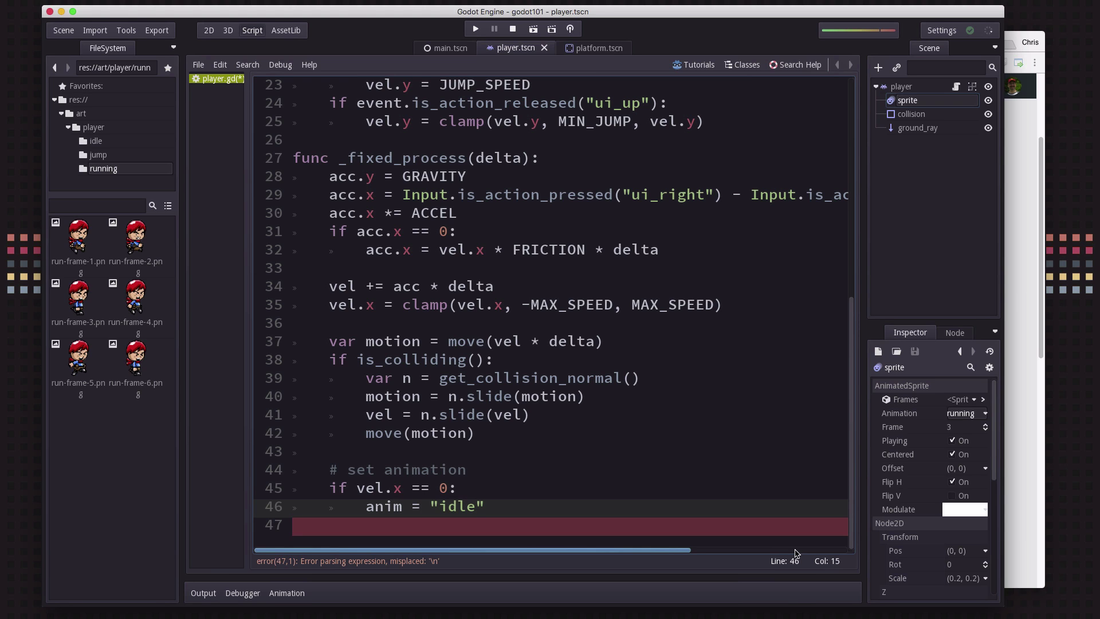
type("\"")
Add an else: branch that assigns anim = "running".
key("Return")
key("BackSpace")
type("else:")
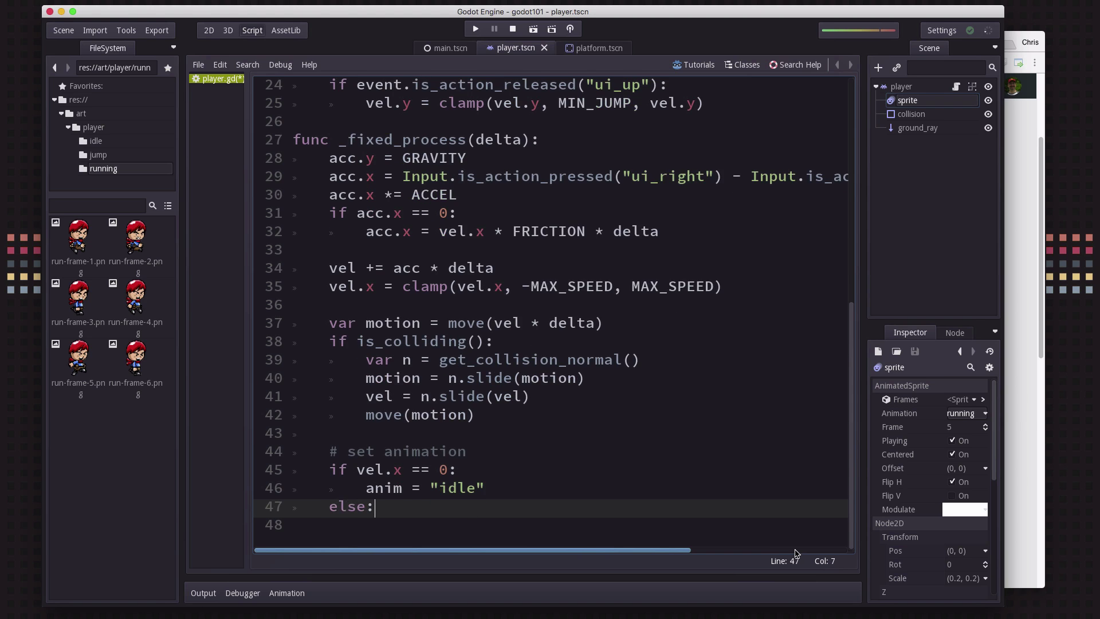
key("Return")
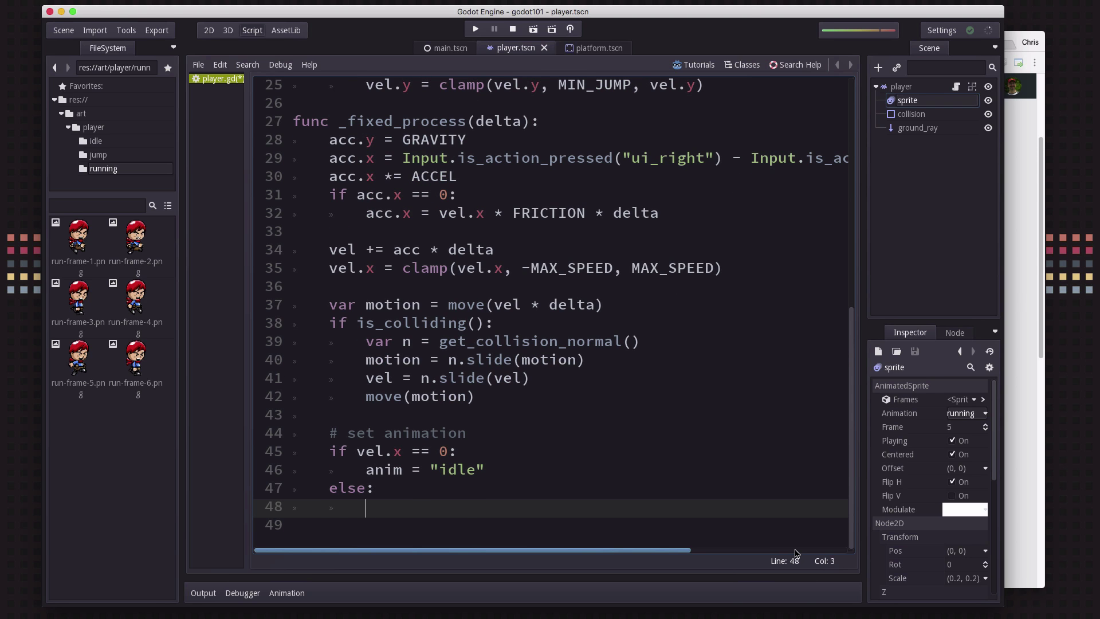
type("anim = \"running")
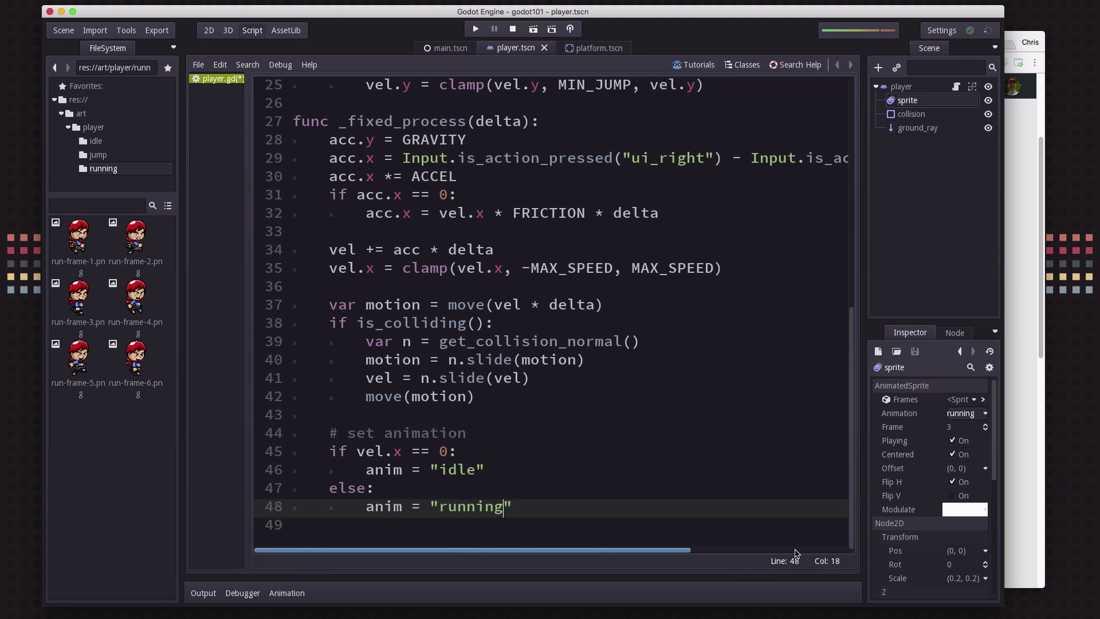
Start a separate if vel.x > 0: condition below the else branch, at the same indentation.
key("Return")
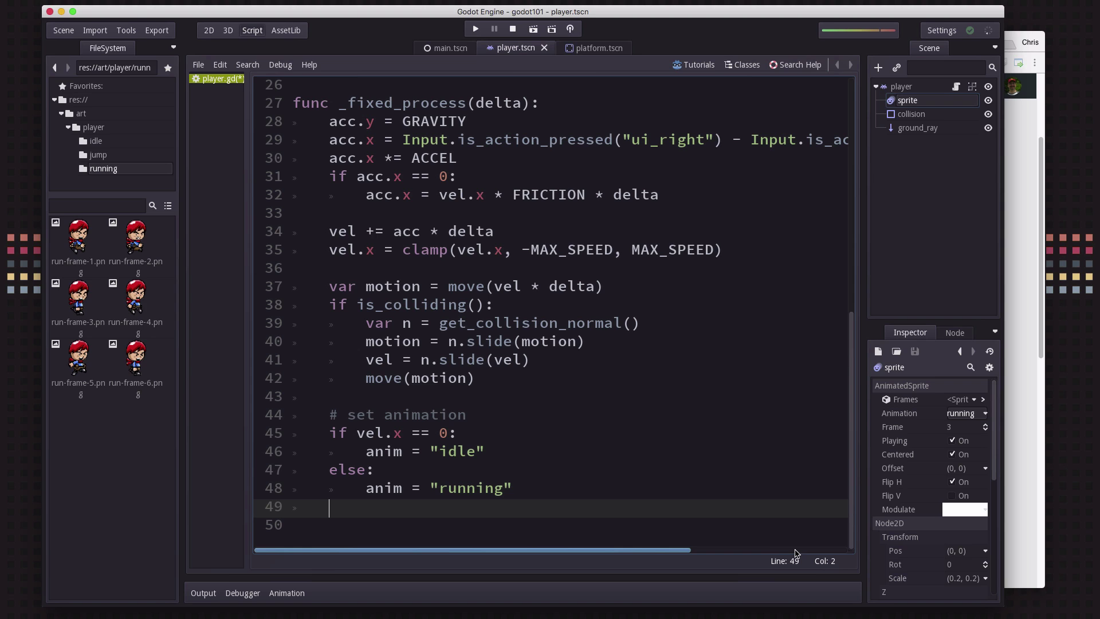
type("if vel.")
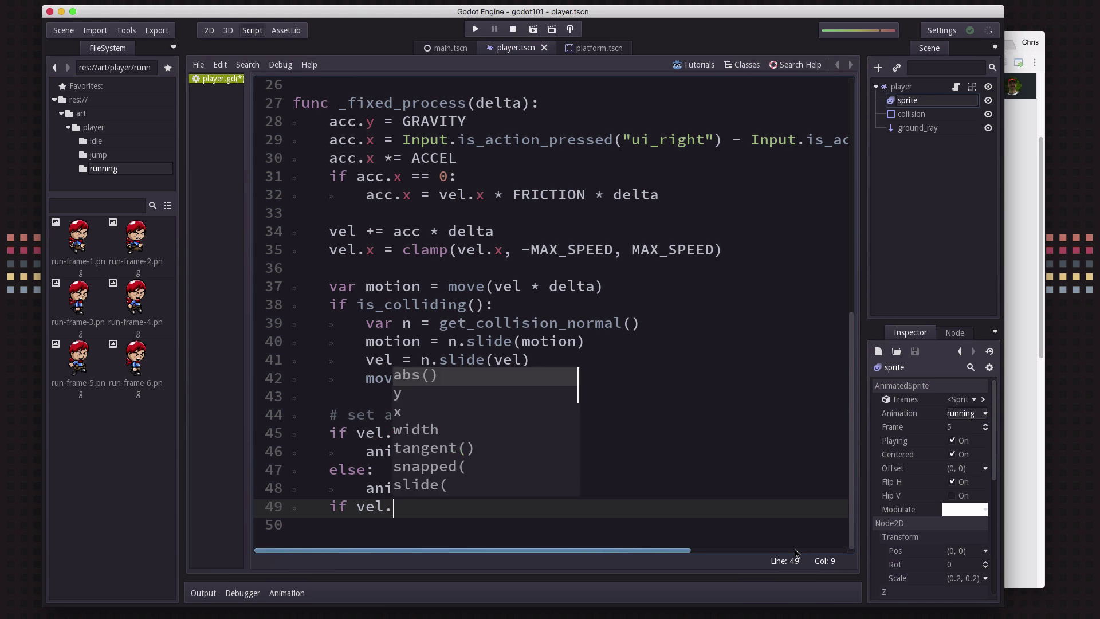
type("x > ")
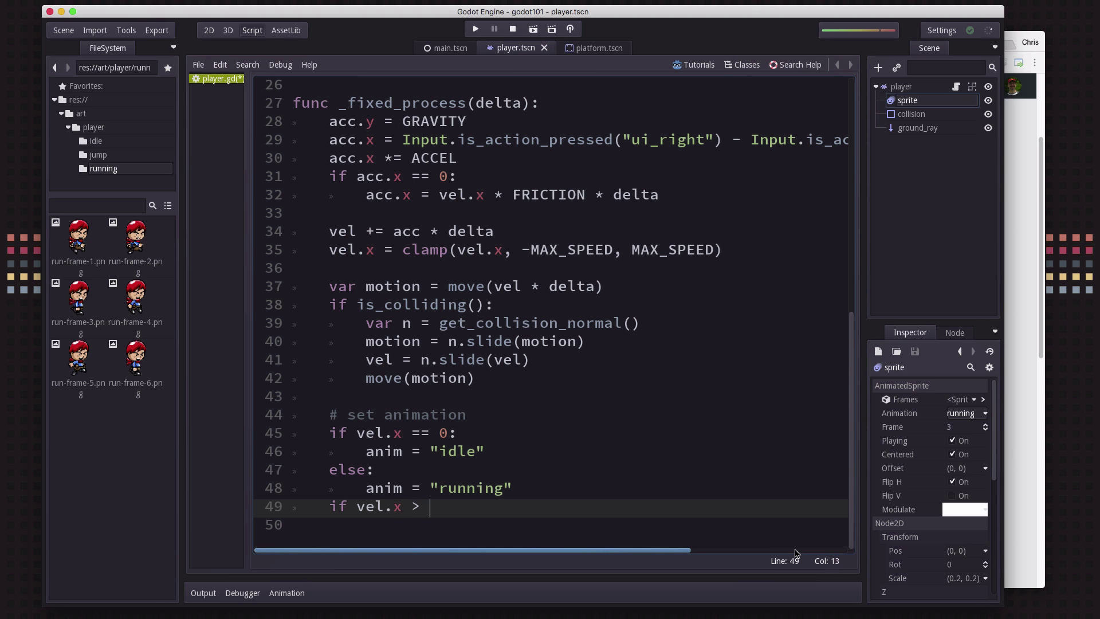
type("0:")
key("Return")
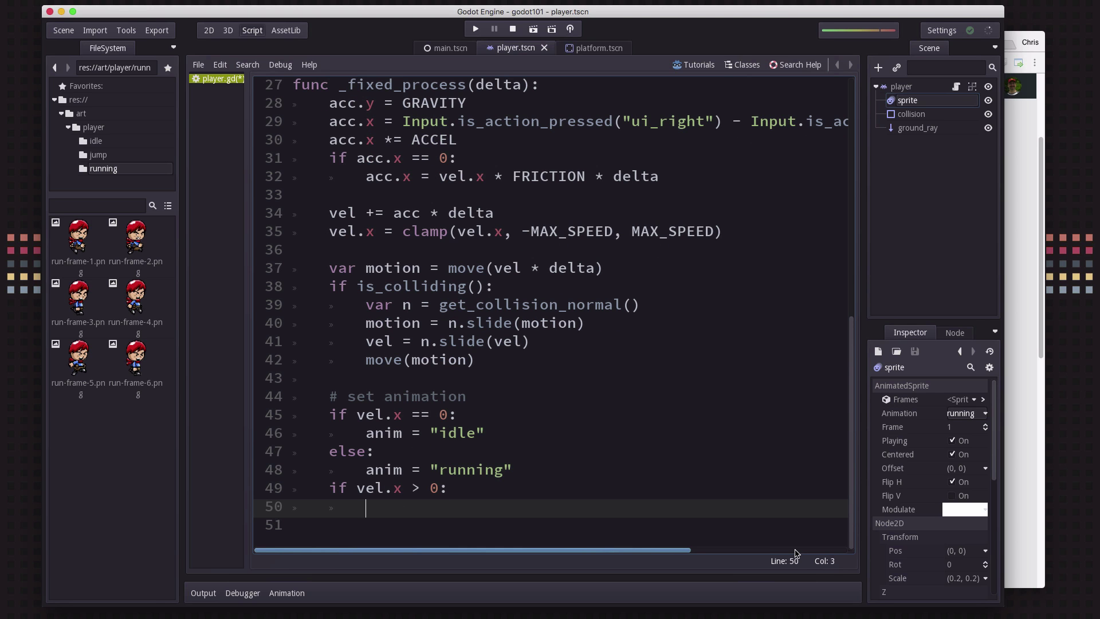
Inside the vel.x > 0 branch, call sprite.set_flip_h(false).
type("sprite.set")
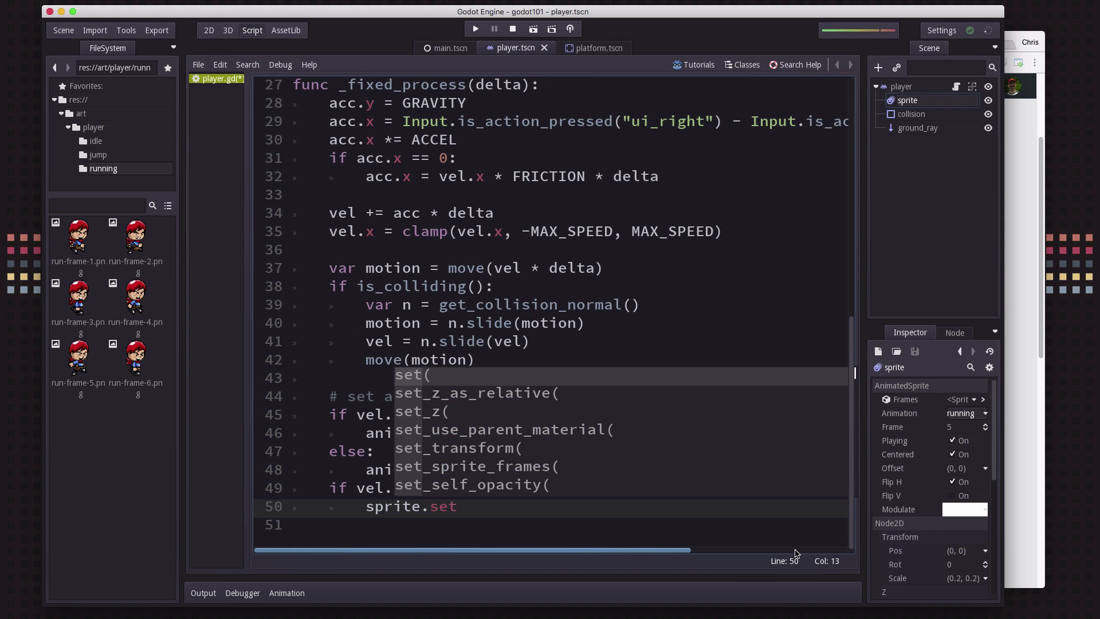
type("_fl")
key("Return")
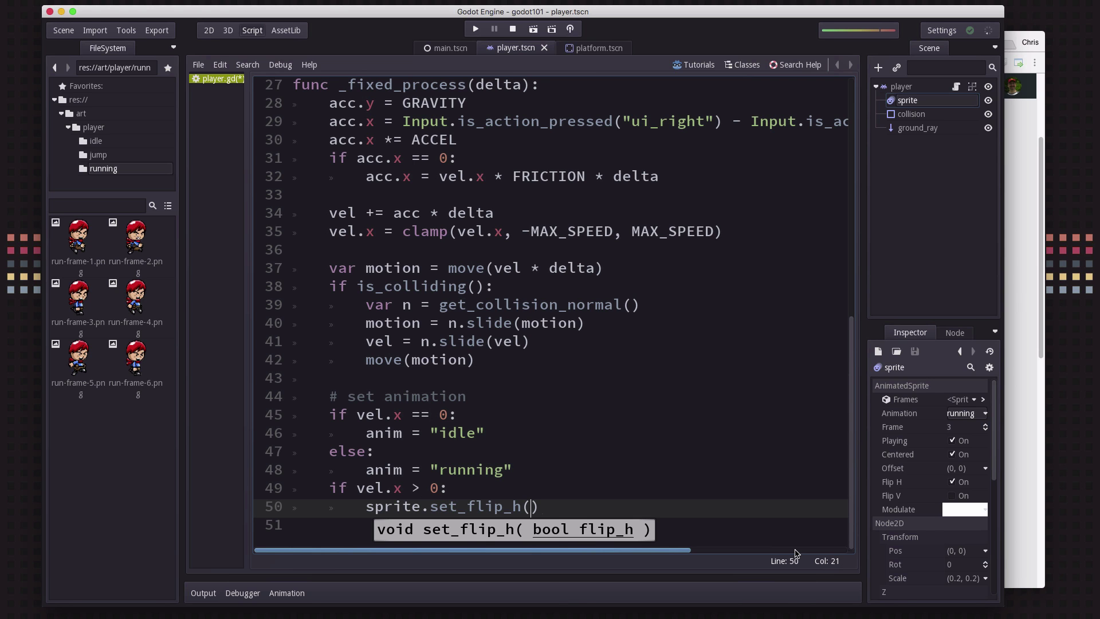
type("flase")
key("BackSpace")
key("BackSpace")
key("BackSpace")
type("lse")
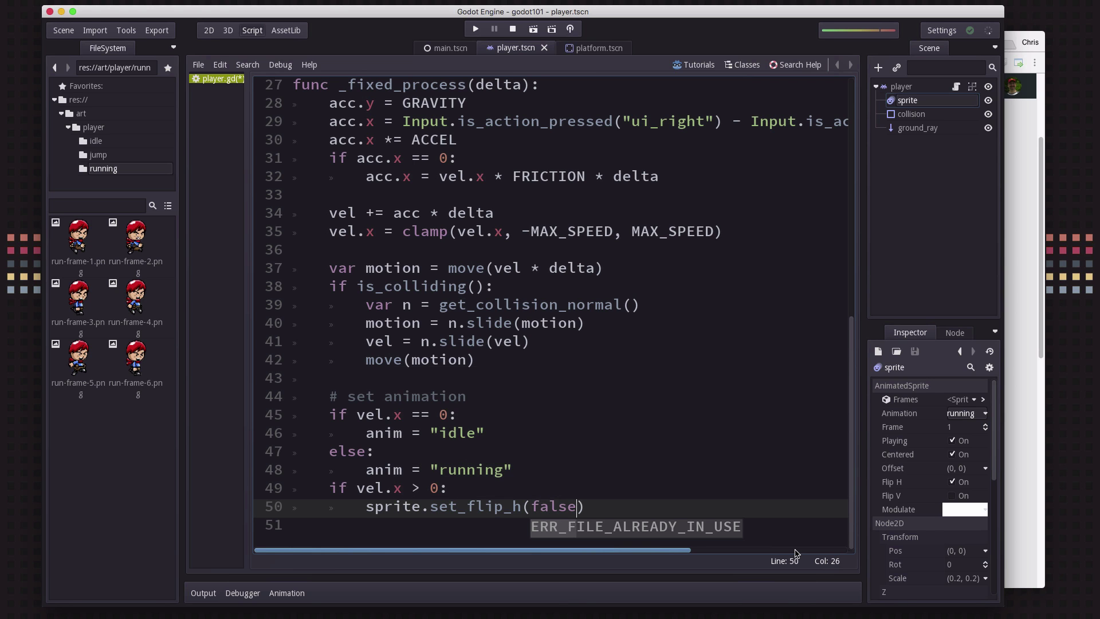
key("Escape")
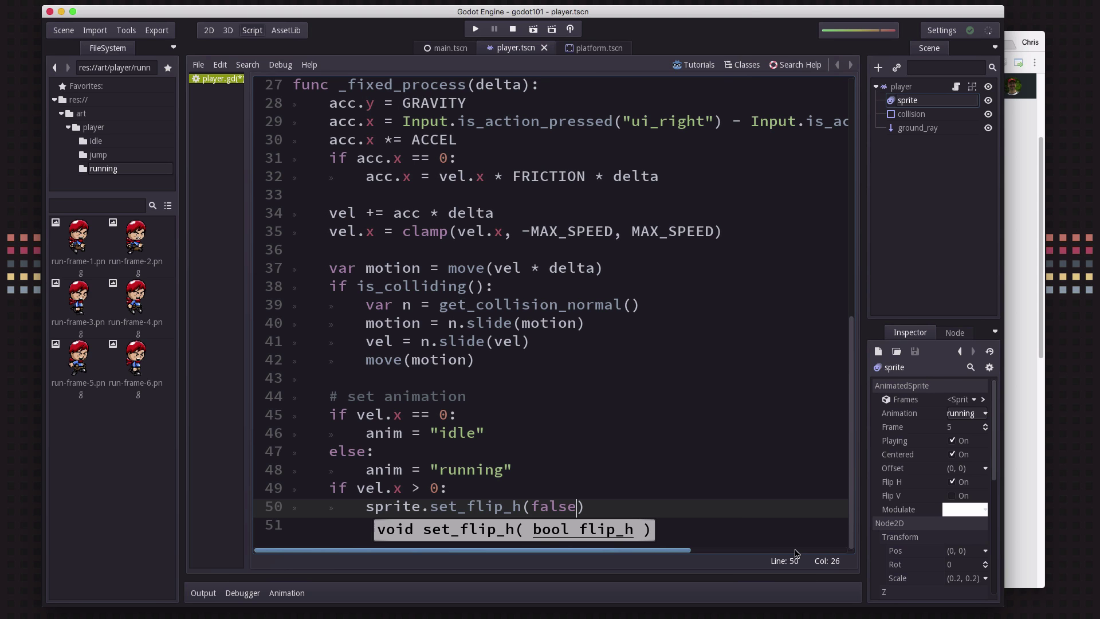
key("End")
Add an elif vel.x < 0: branch that calls sprite.set_flip_h(true).
key("Return")
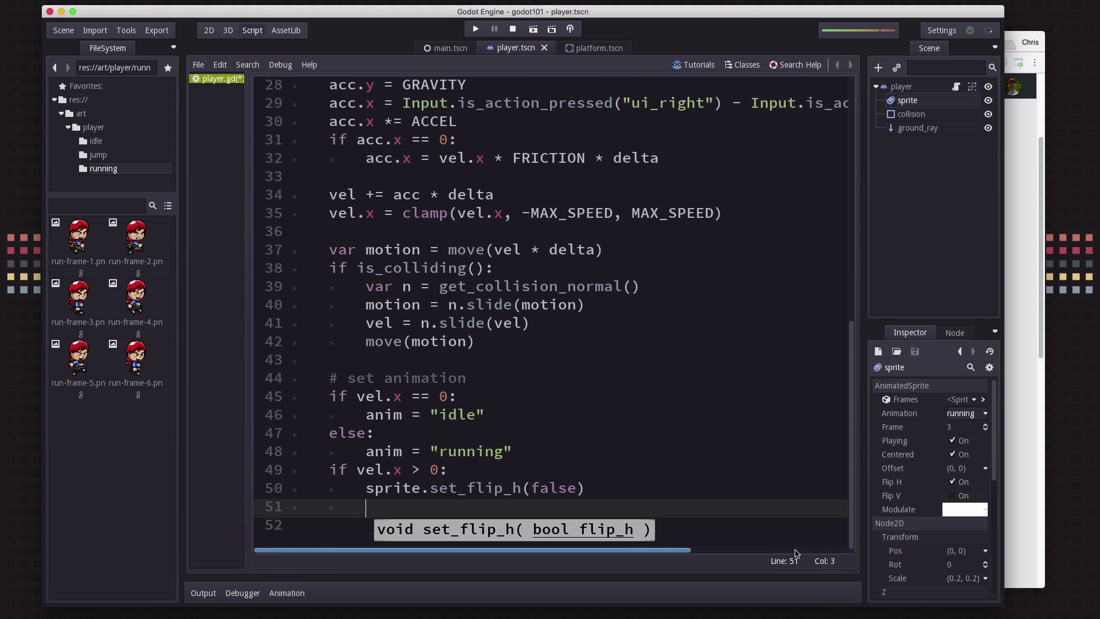
type("elif vel.x < 0")
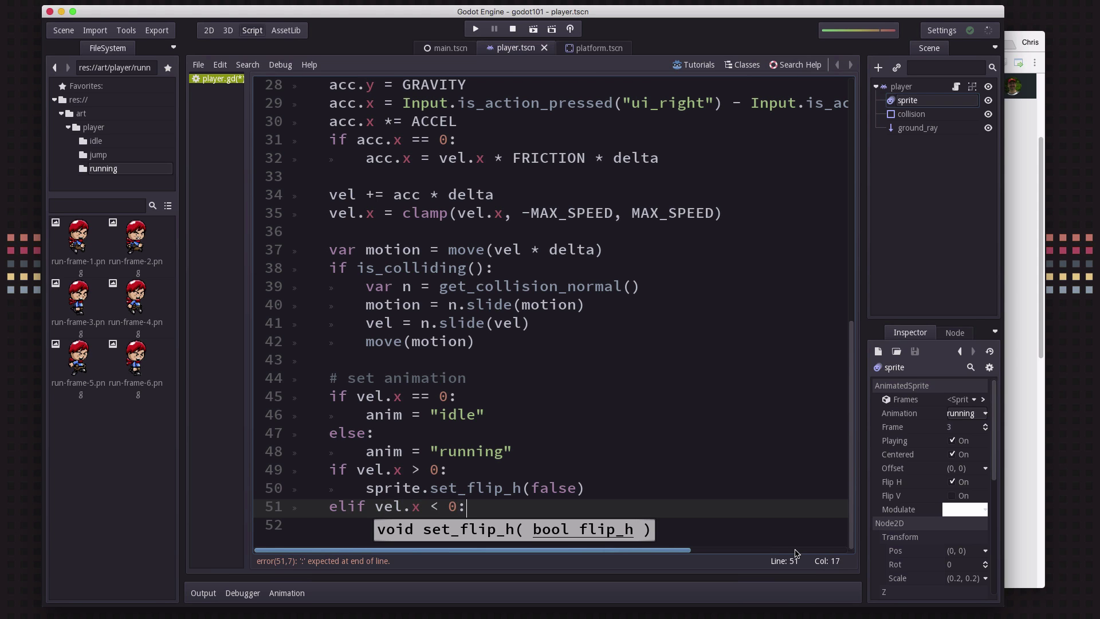
type(":")
key("Return")
type("spr")
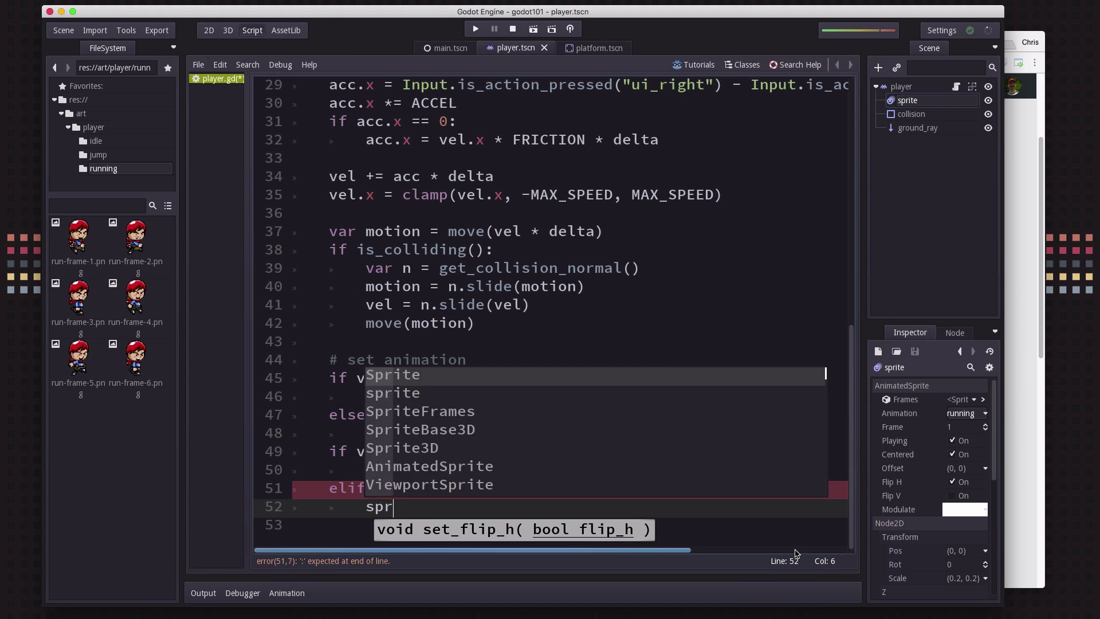
type("ite.set_flip_h")
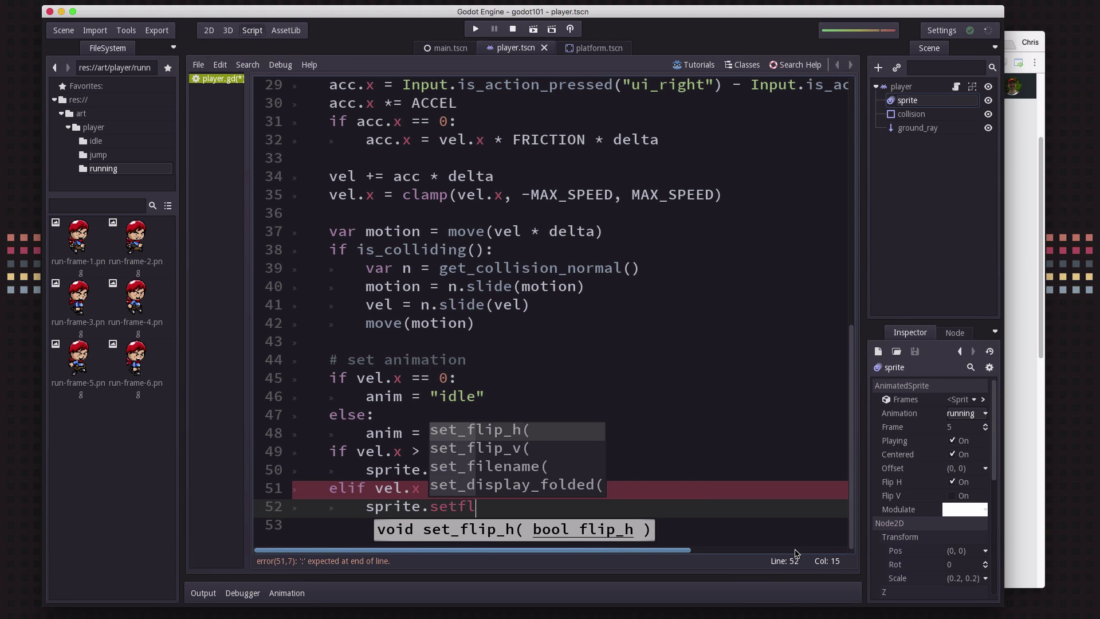
key("Return")
type("true")
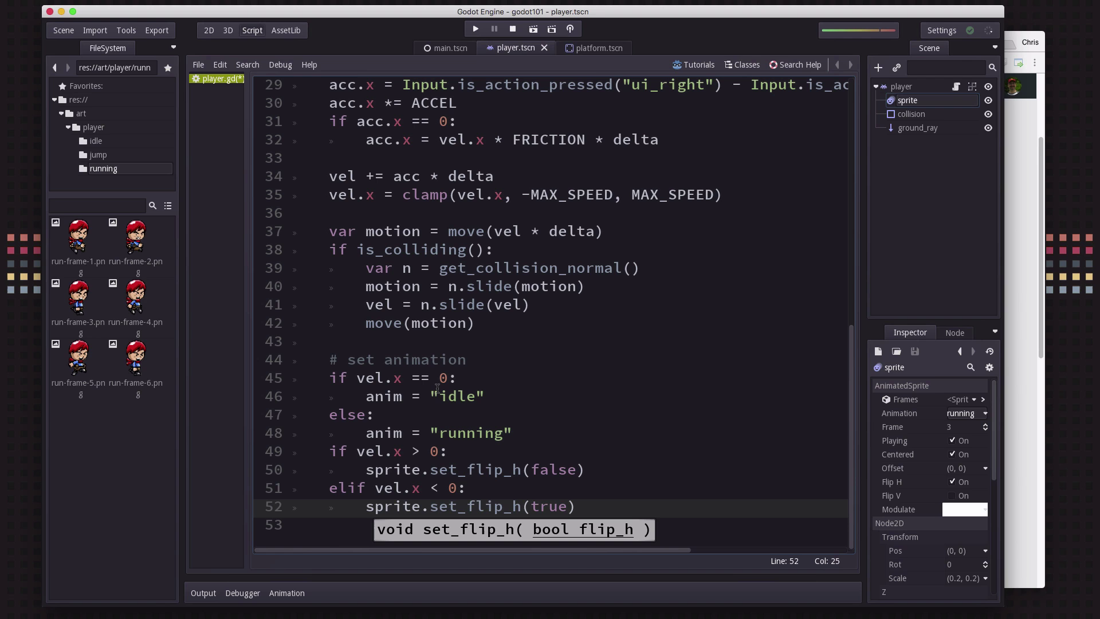
After the elif vel.x < 0 branch, add sprite.play(anim) at the same indentation as the if statements.
left_click(633, 504)
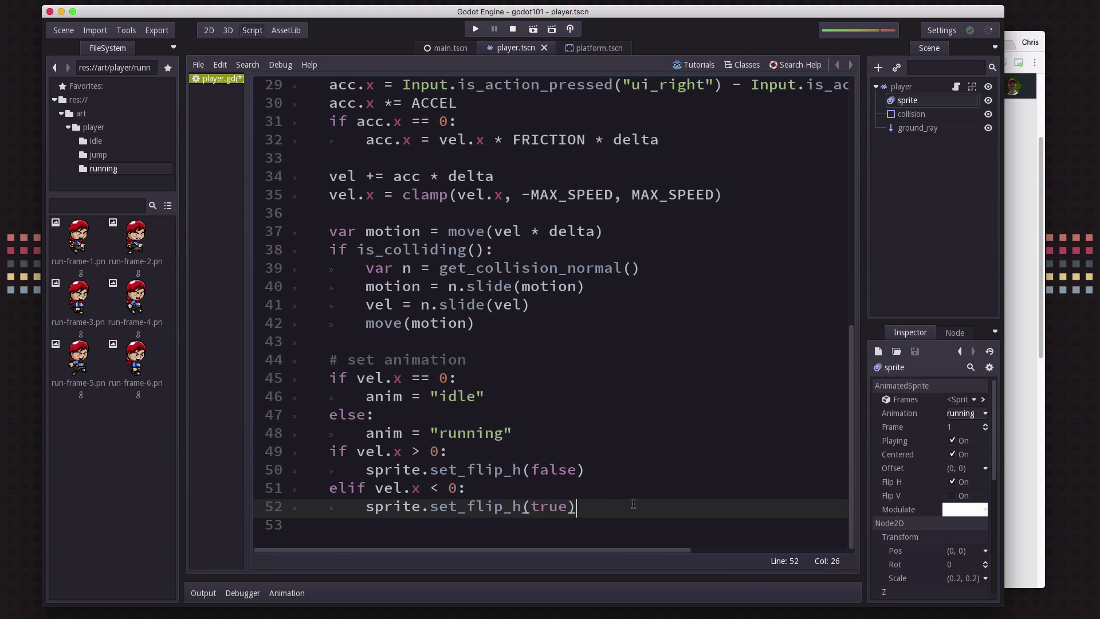
key("Return")
key("BackSpace")
type("anim")
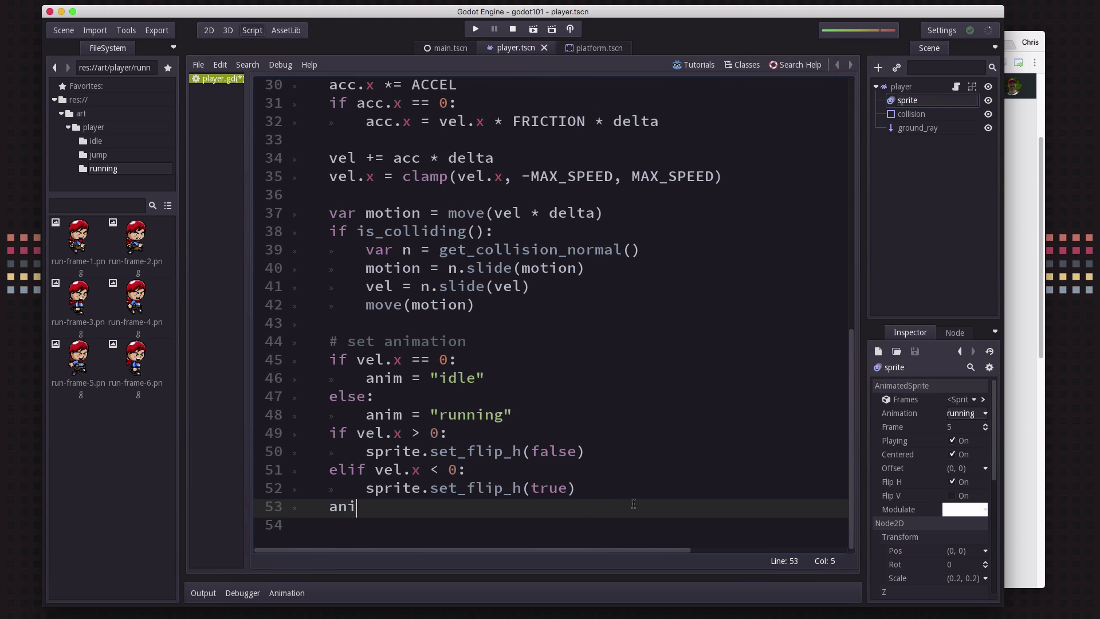
key("BackSpace")
key("BackSpace")
key("BackSpace")
key("BackSpace")
type("sprite.play")
type("(anim")
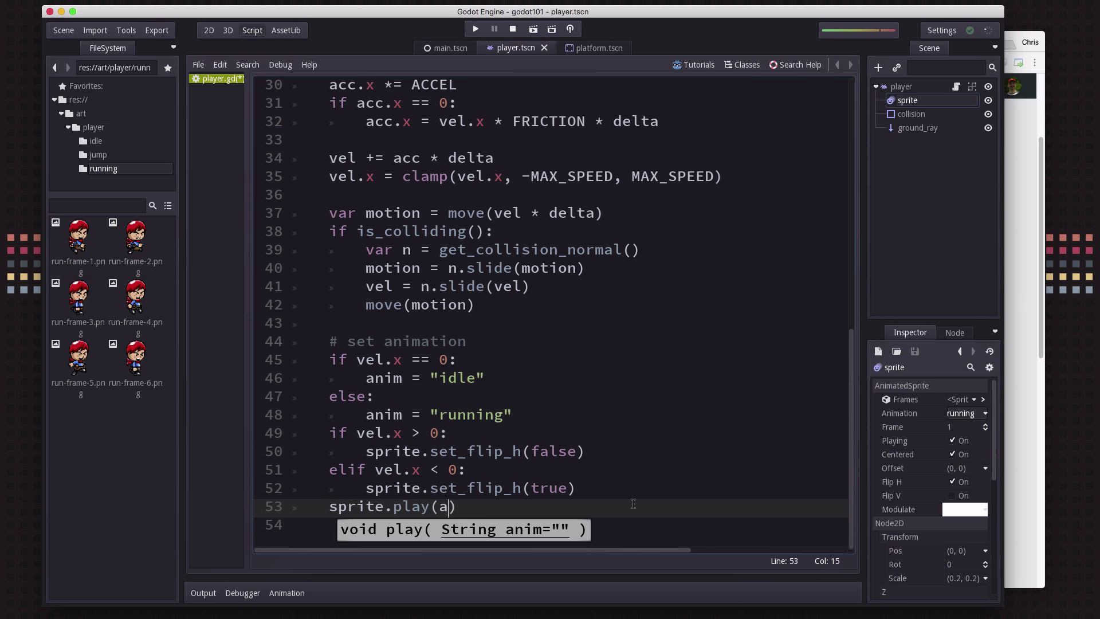
key("Escape")
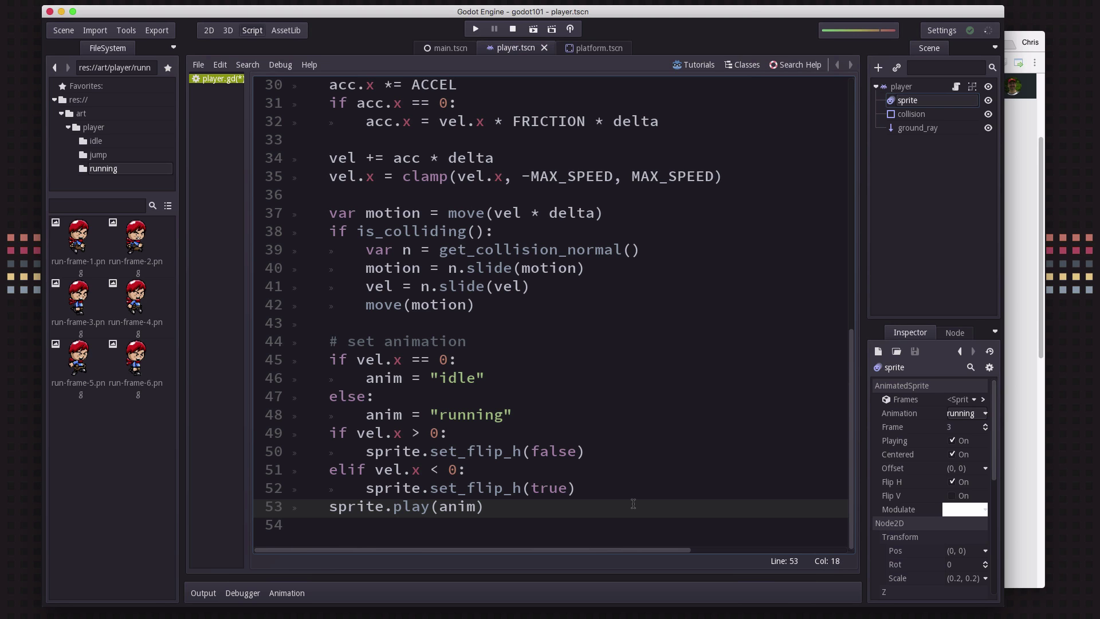
Run the project, move the player right and left to test the animations and flipping, and close the game window.
left_click(476, 342)
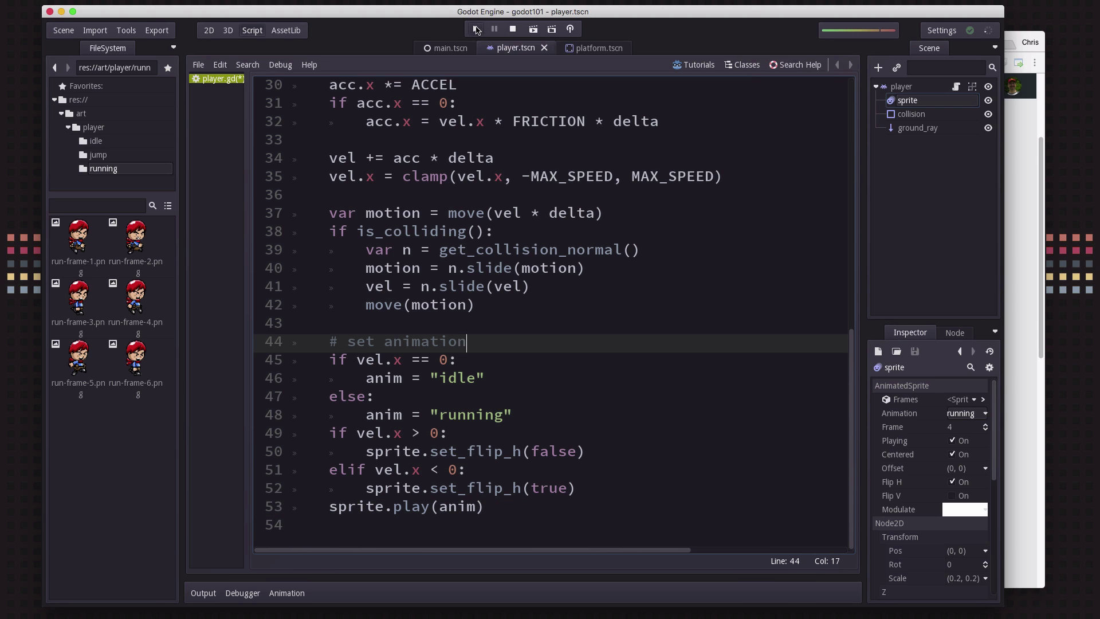
left_click(475, 28)
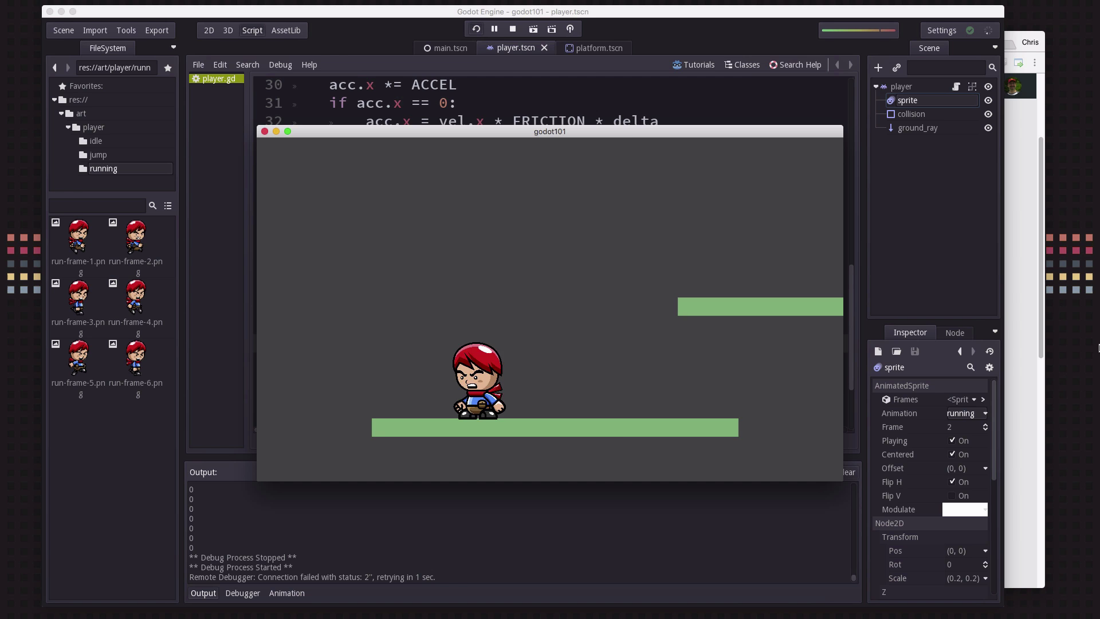
key("Right")
key("Left")
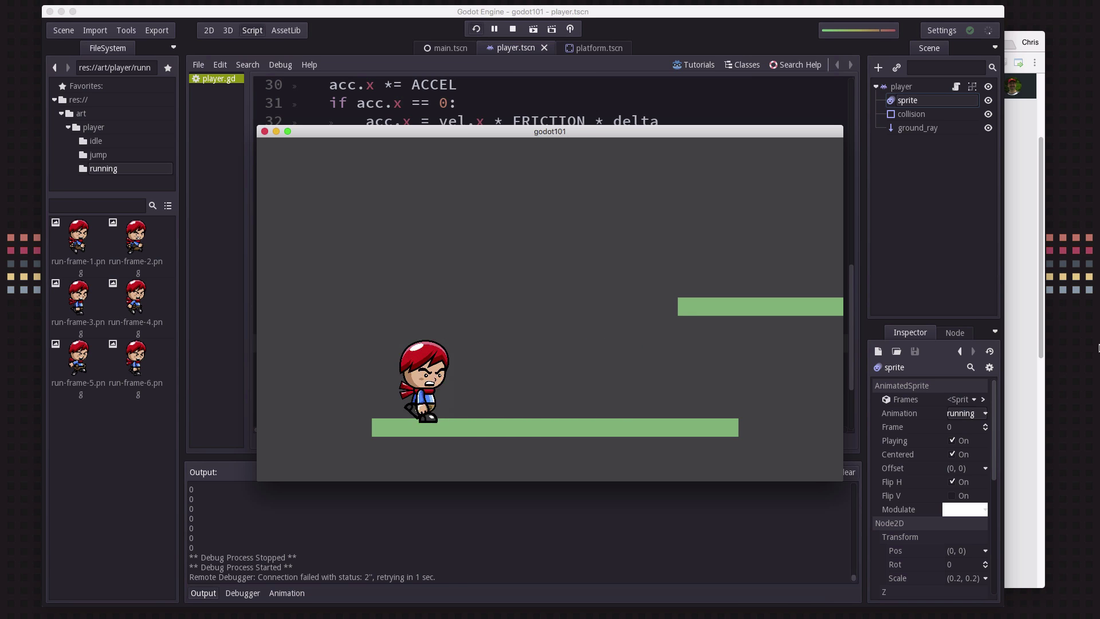
key("Right")
key("Left")
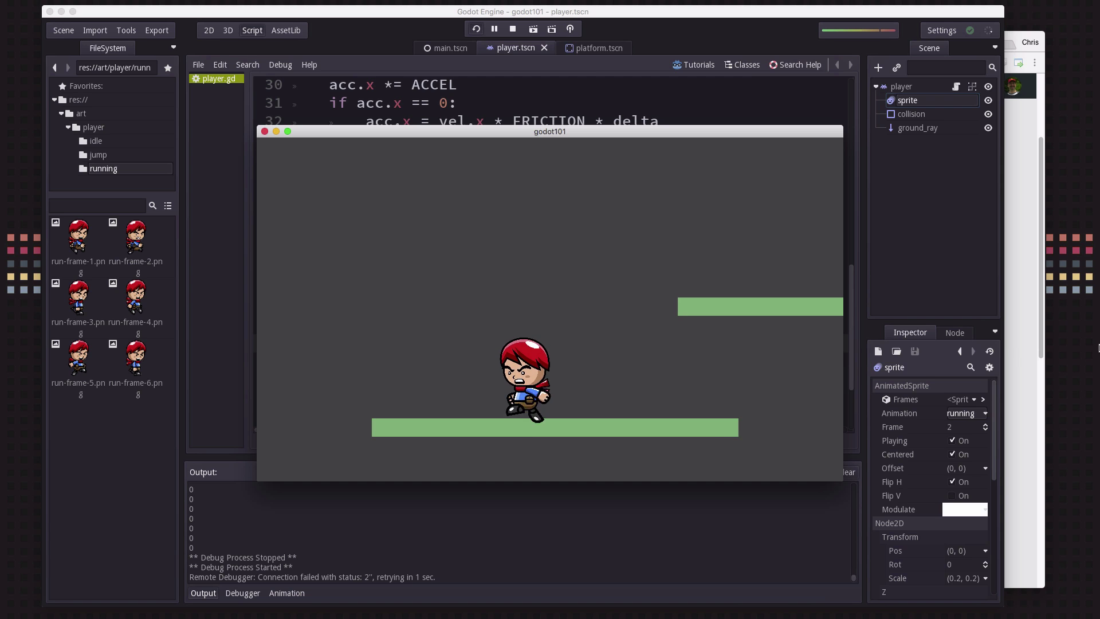
key("Right")
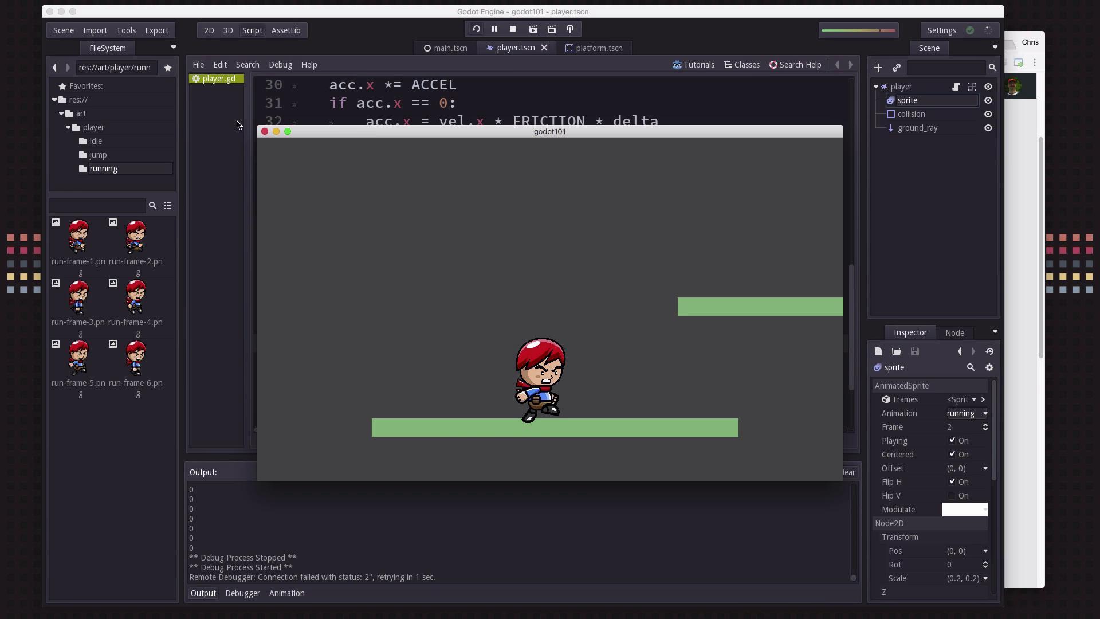
left_click(265, 132)
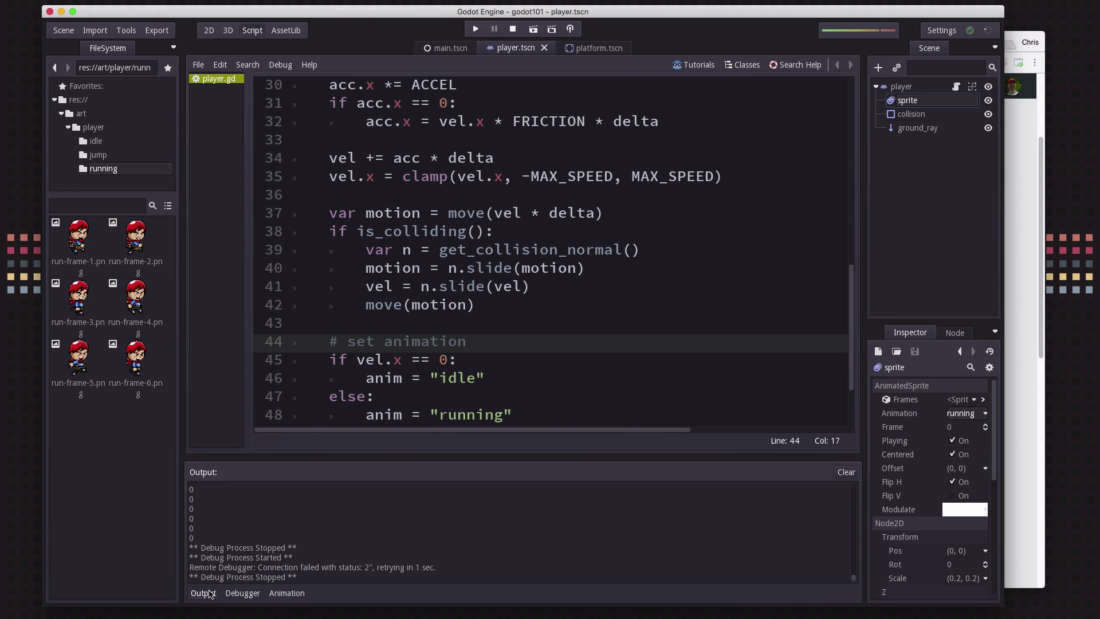
Hide the output log and examine the vel.x == 0 condition and the friction calculation in _fixed_process.
left_click(204, 593)
left_click(514, 267)
left_click(488, 379)
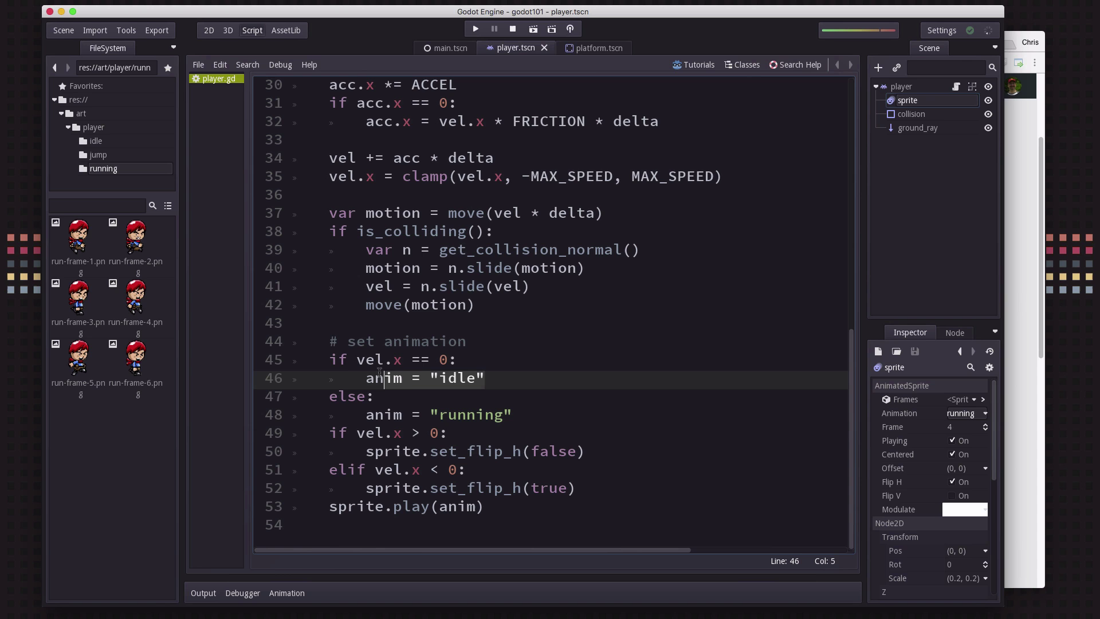
left_click(385, 359)
left_click_drag(386, 359, 459, 359)
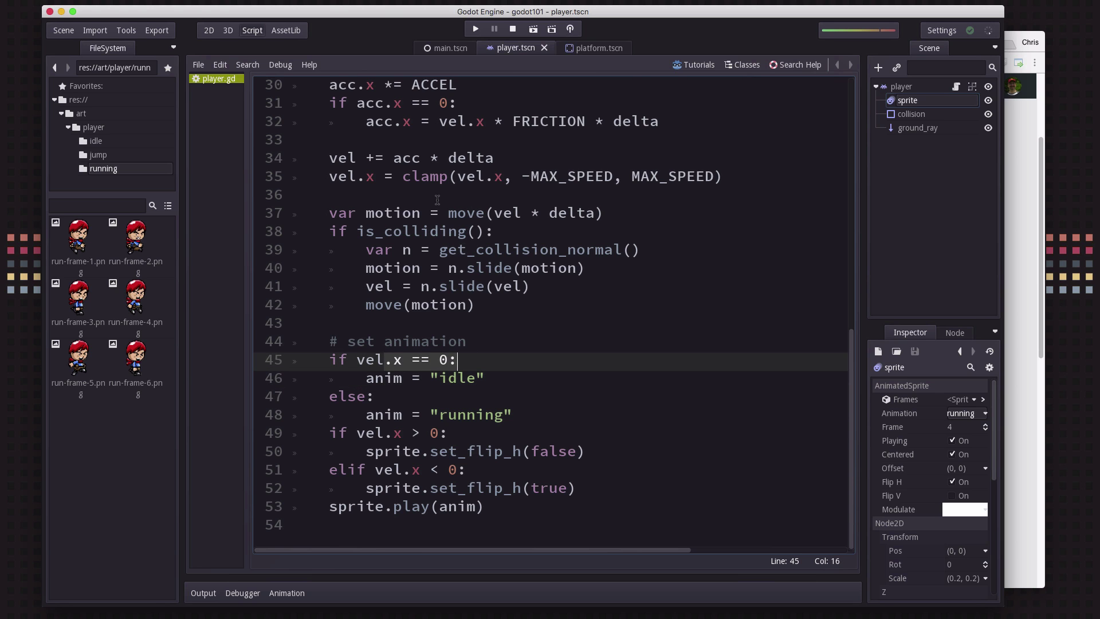
scroll(443, 237, "up", 2)
left_click_drag(417, 232, 634, 242)
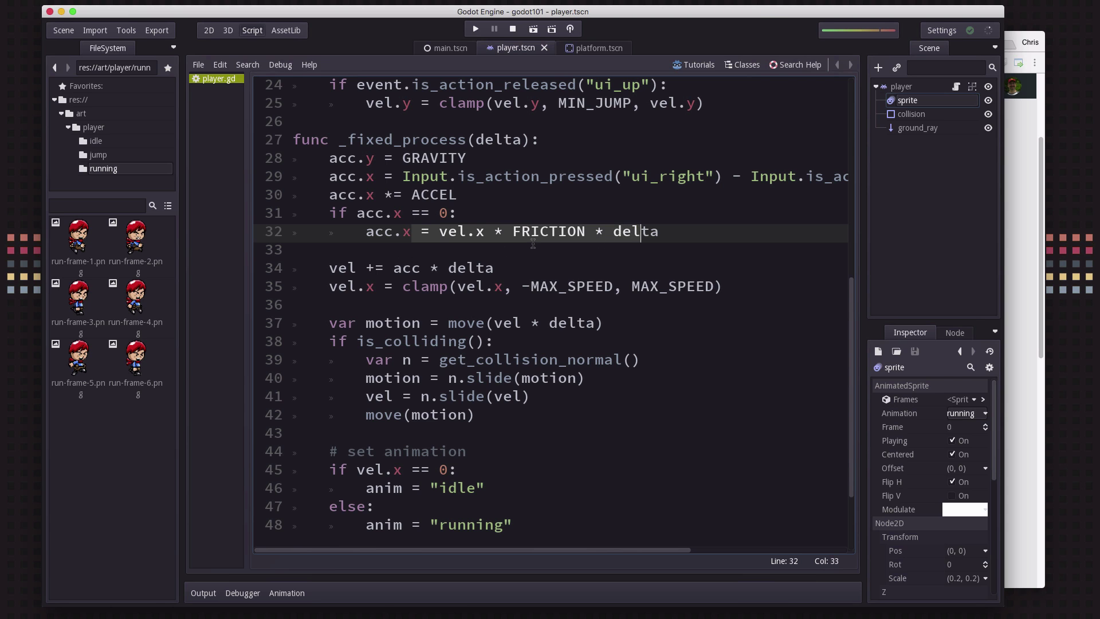
left_click_drag(560, 232, 659, 232)
left_click(594, 232)
left_click(466, 232)
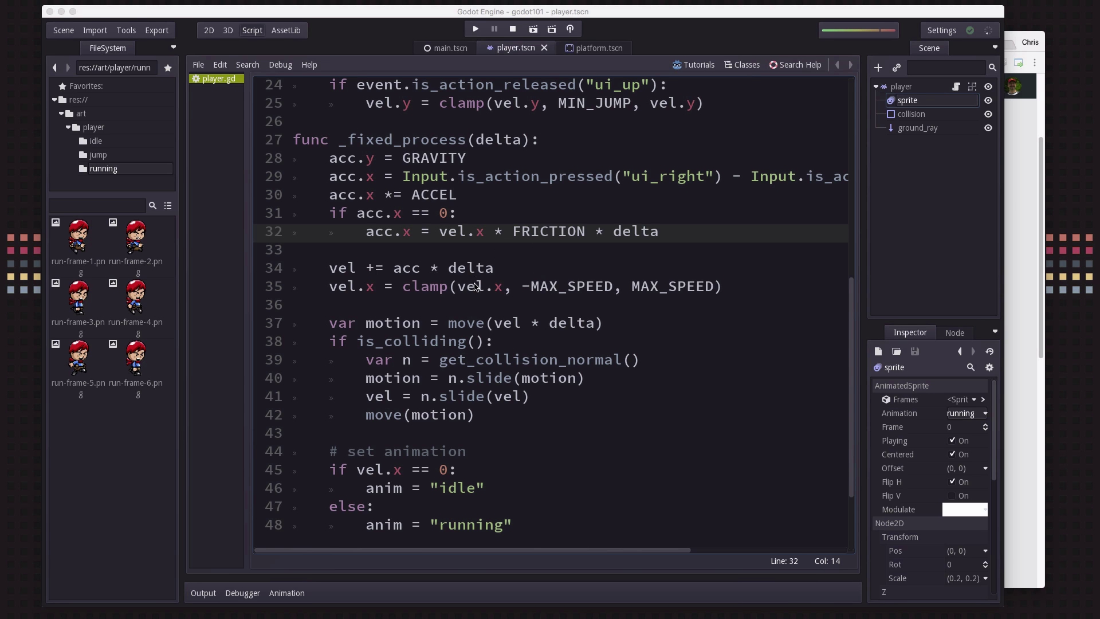
Below the is_colliding() block, add if abs(vel.x) < 10: with vel.x = 0 inside it.
left_click(477, 415)
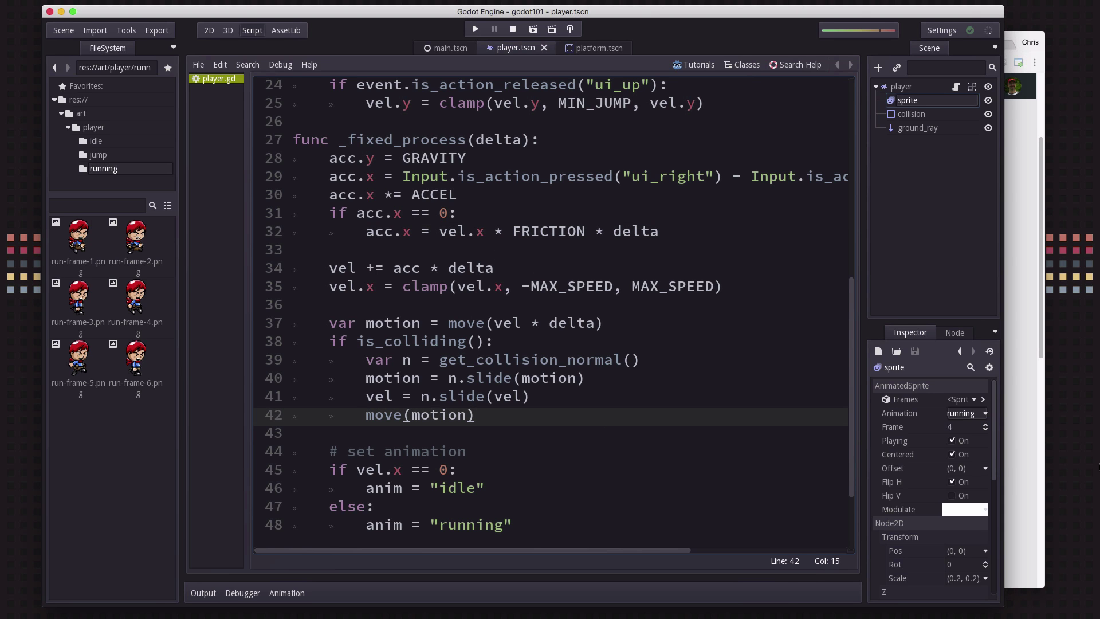
key("Return")
type("if ")
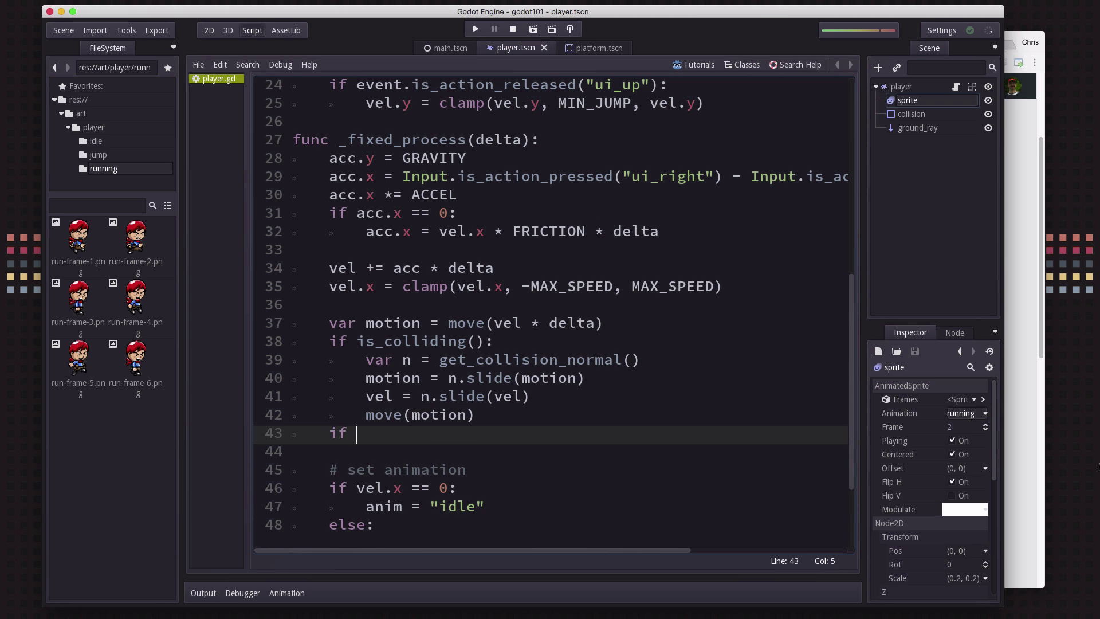
type("abs(vel.x)")
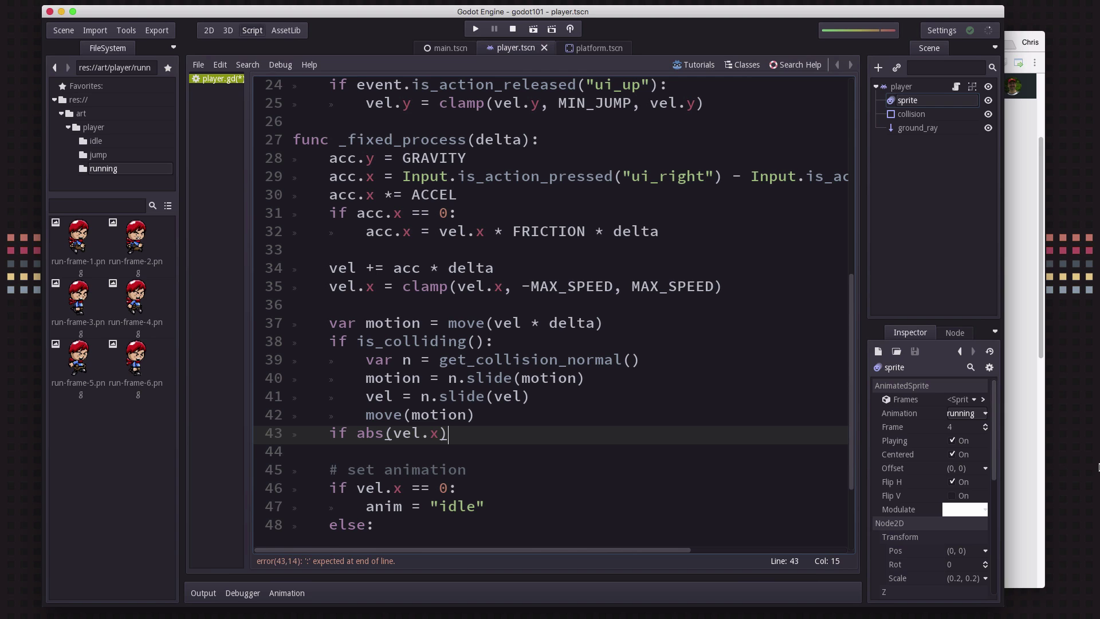
type(" < 10:")
key("Return")
type("vel.x = 0")
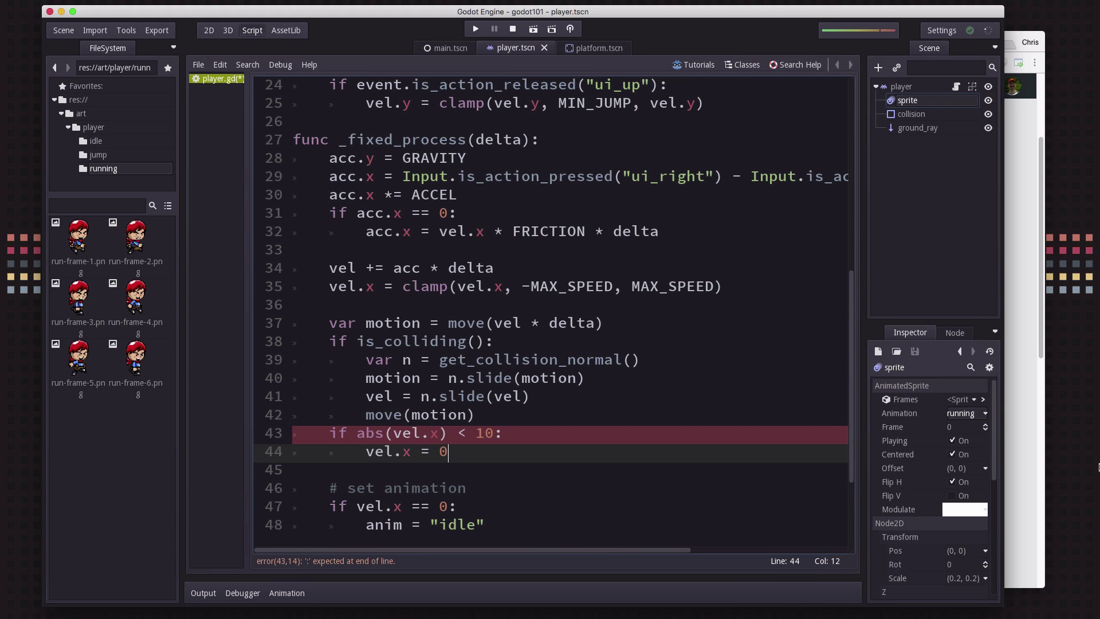
Run the project again, test the player's running in both directions and jumping, and quit the game.
left_click(522, 323)
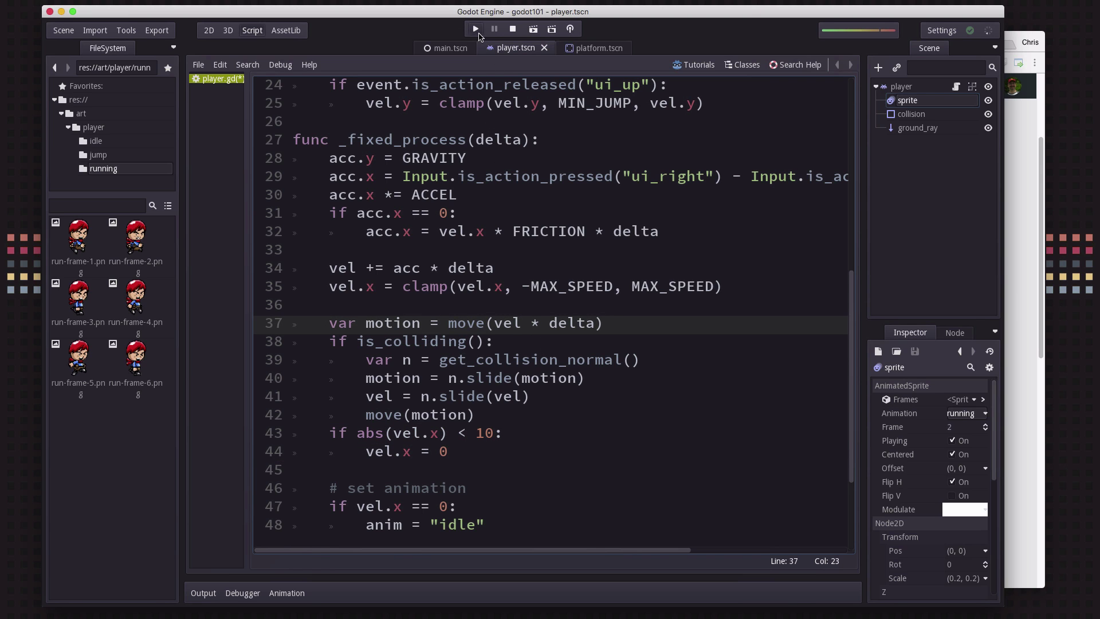
left_click(476, 30)
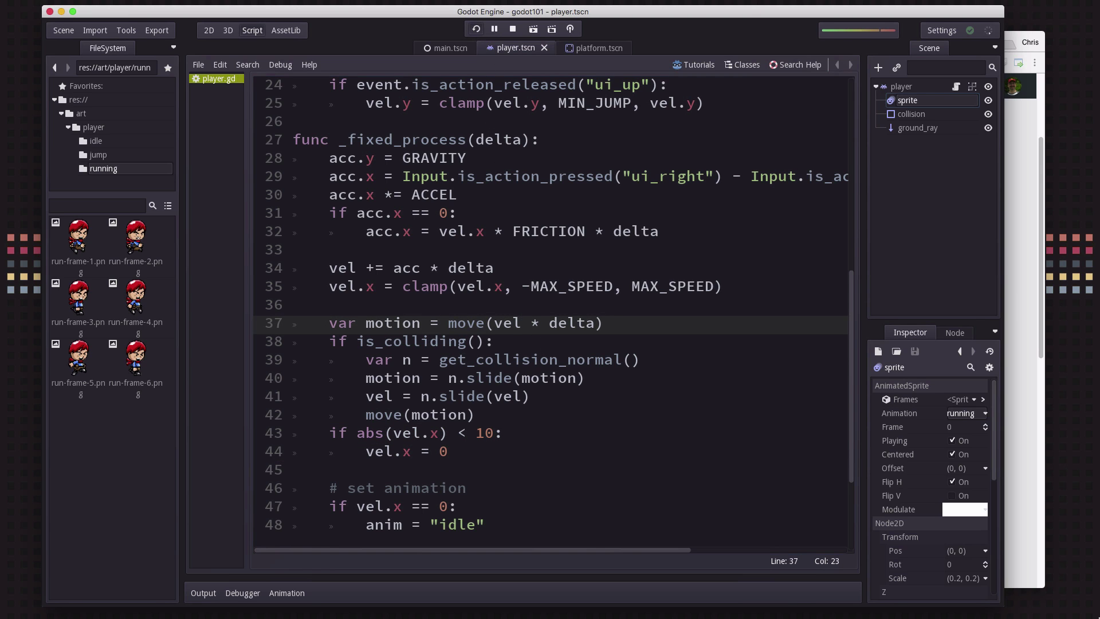
key("Right")
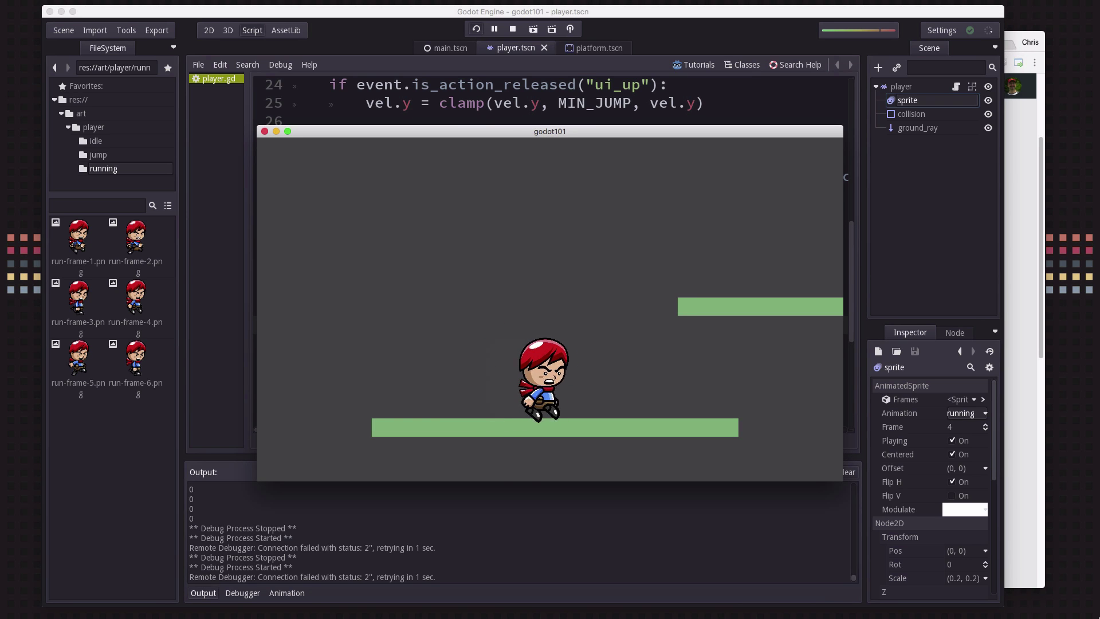
key("Left")
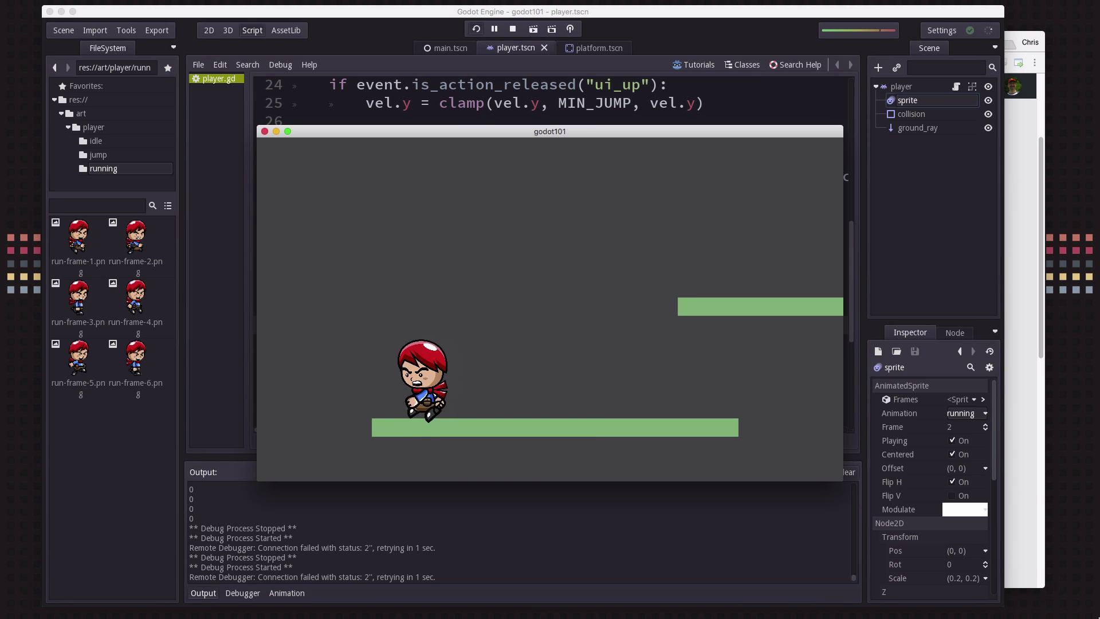
key("Right")
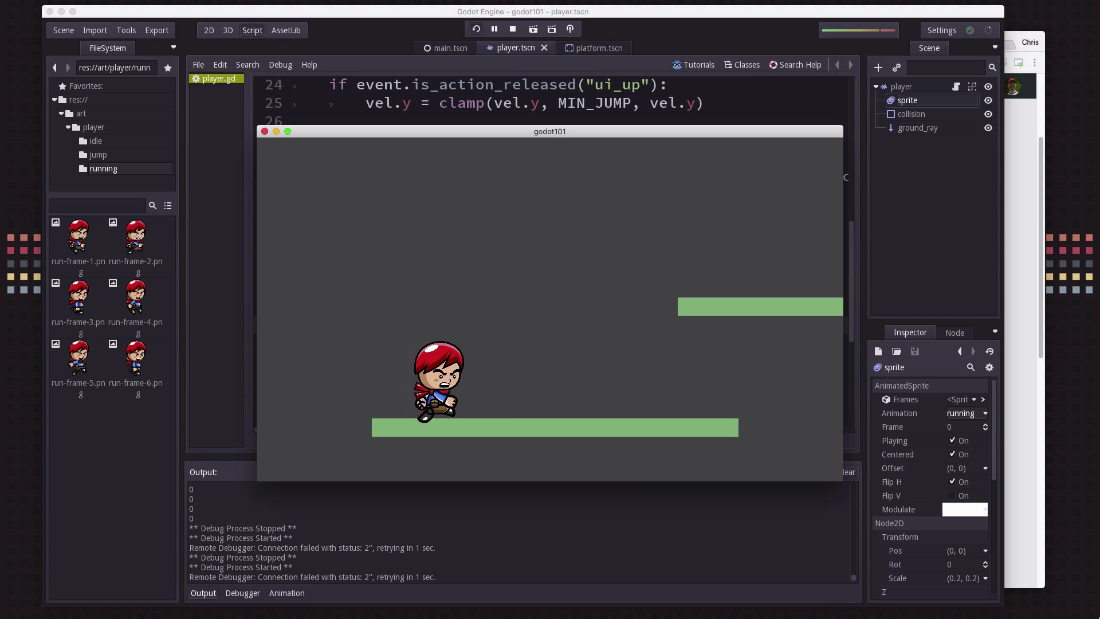
key("Up")
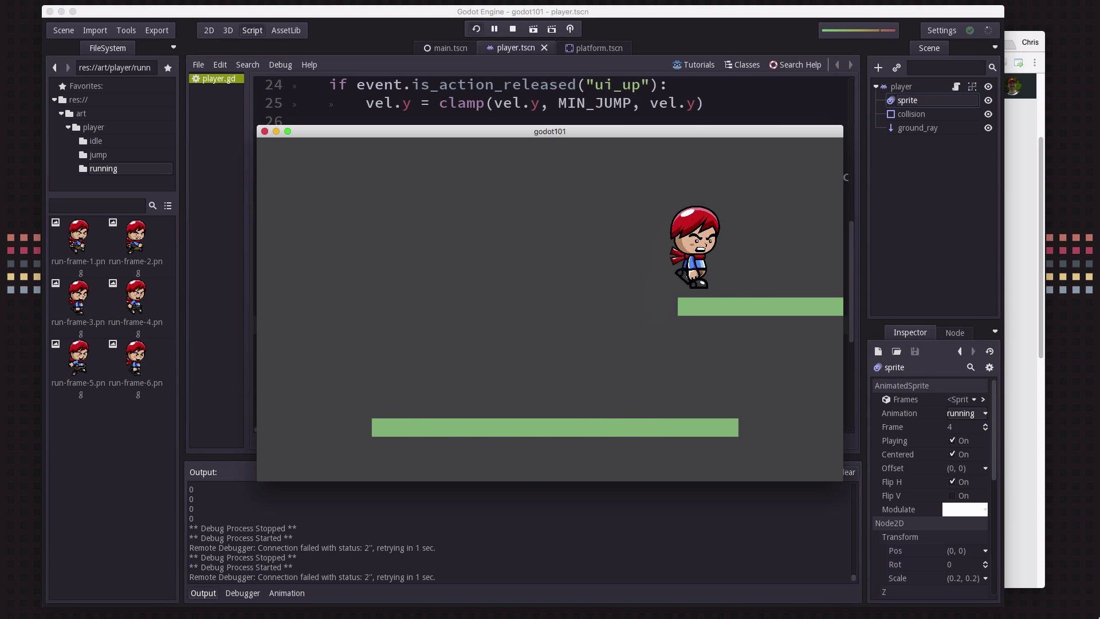
key("Left")
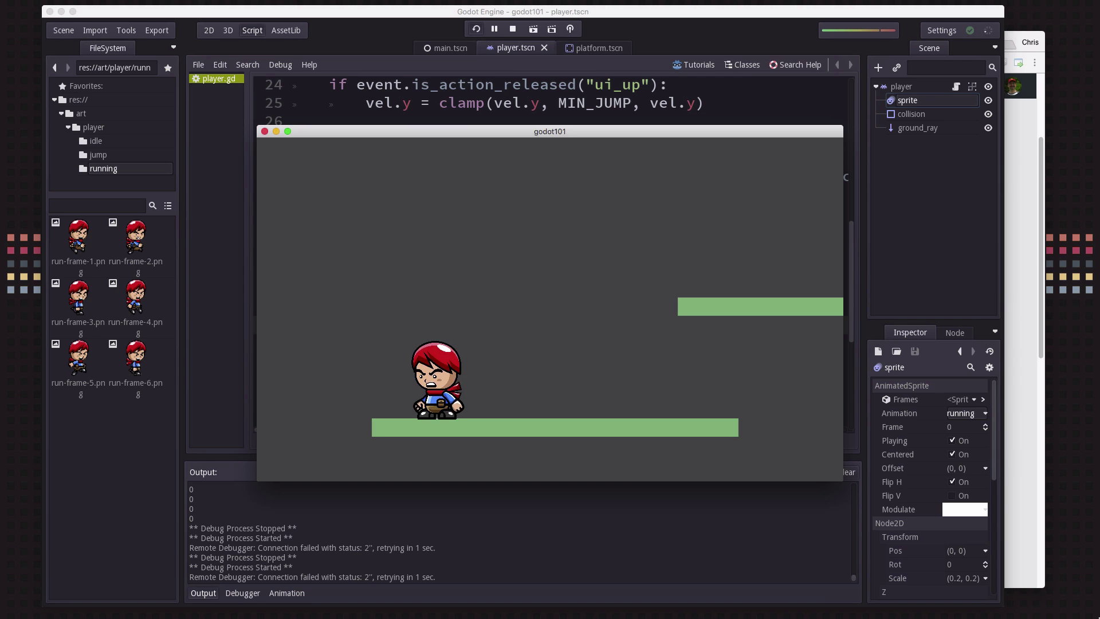
key("super+q")
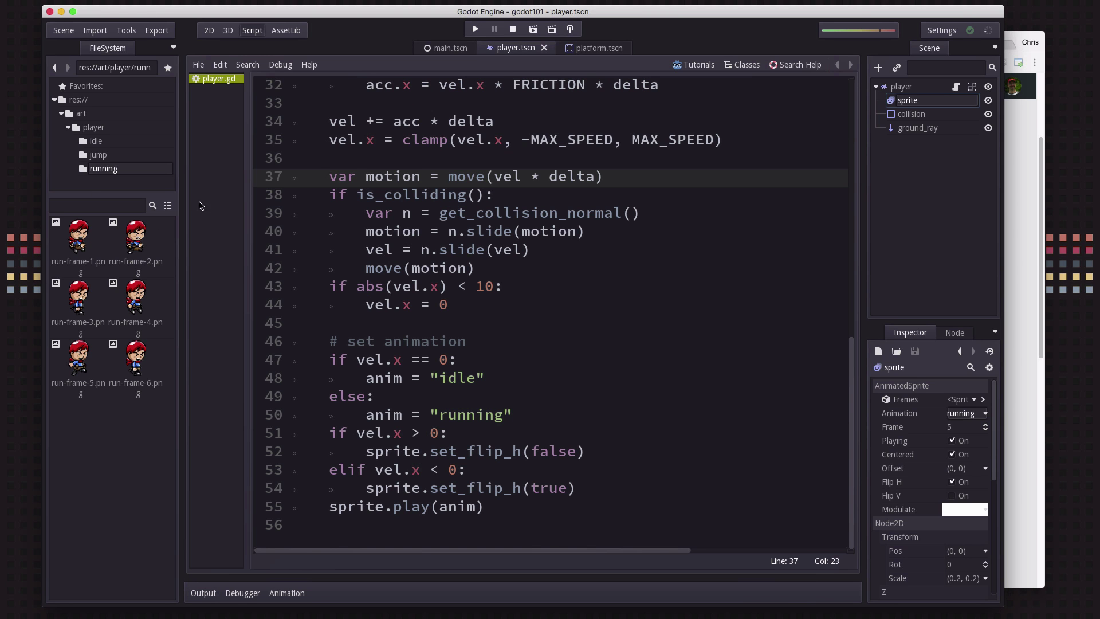
Open the player's jump art folder and inspect jump_fall.png and jump_up.png.
left_click(114, 157)
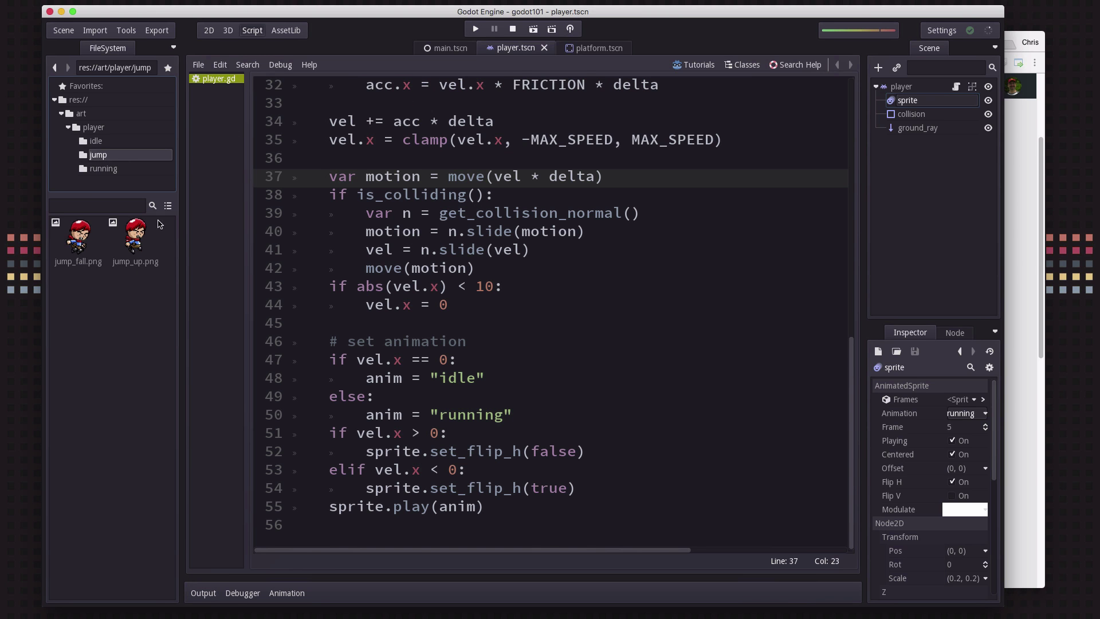
left_click(78, 242)
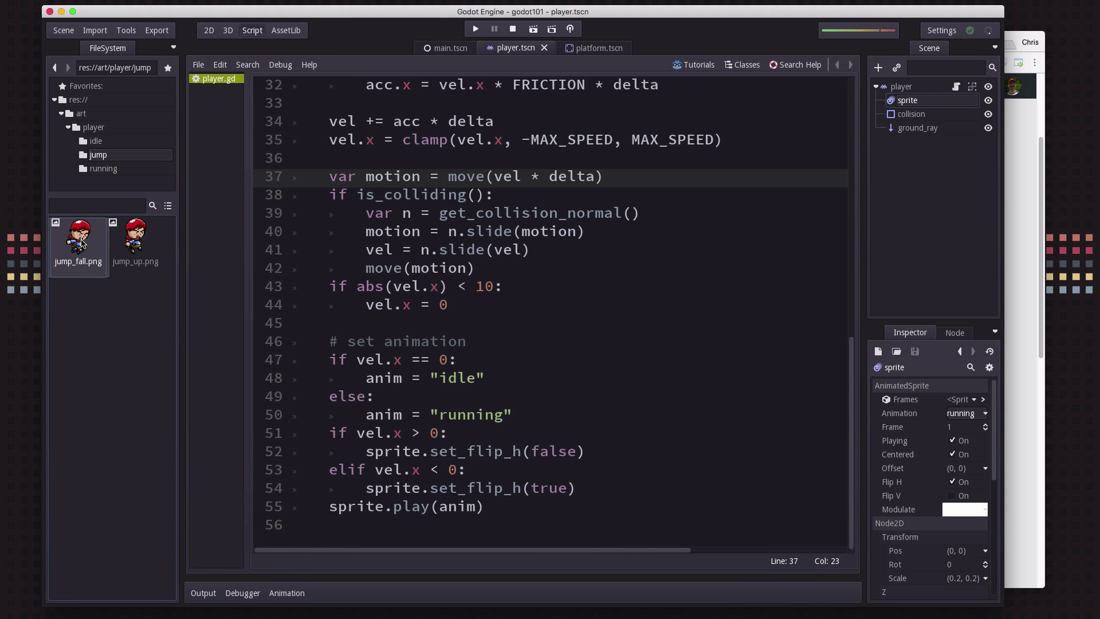
left_click(145, 252)
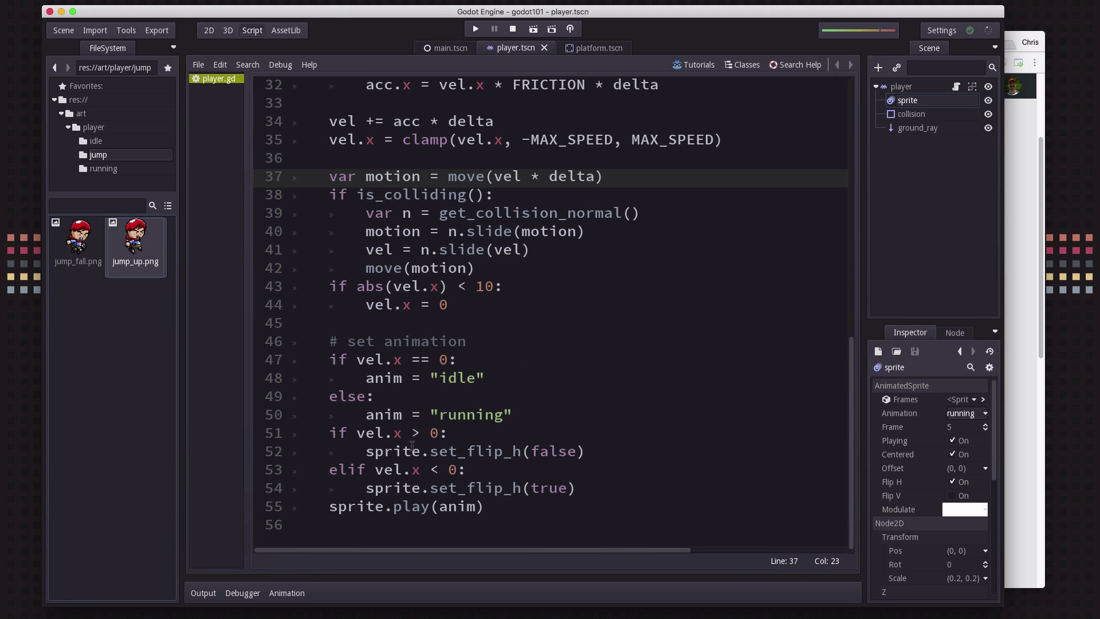
Open the sprite's SpriteFrames resource and switch looping of the running animation off and back on.
left_click(983, 401)
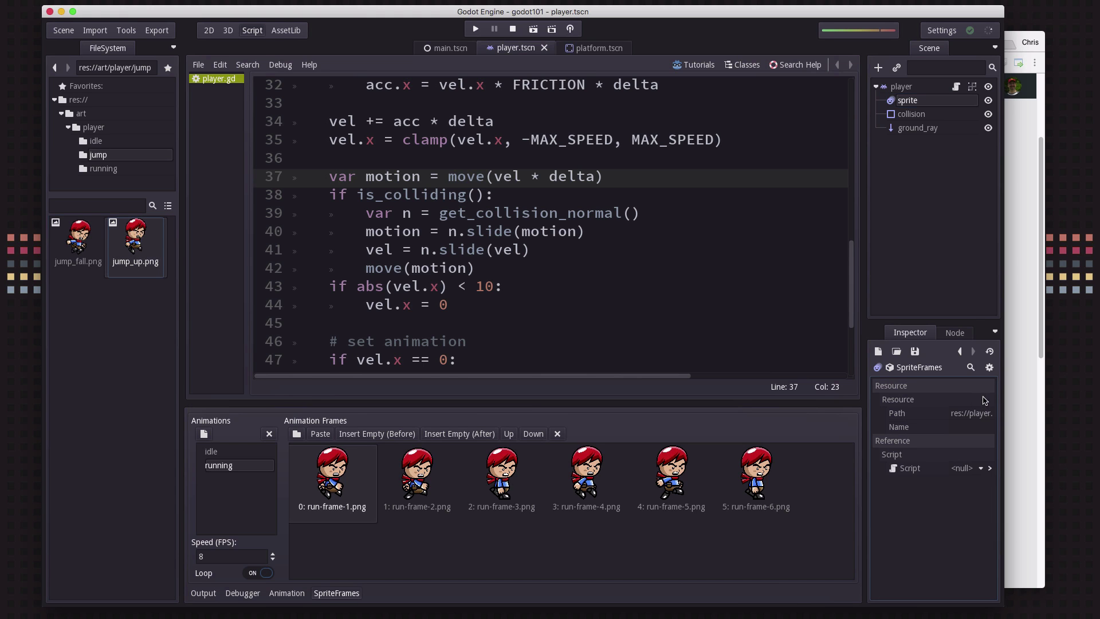
left_click(265, 574)
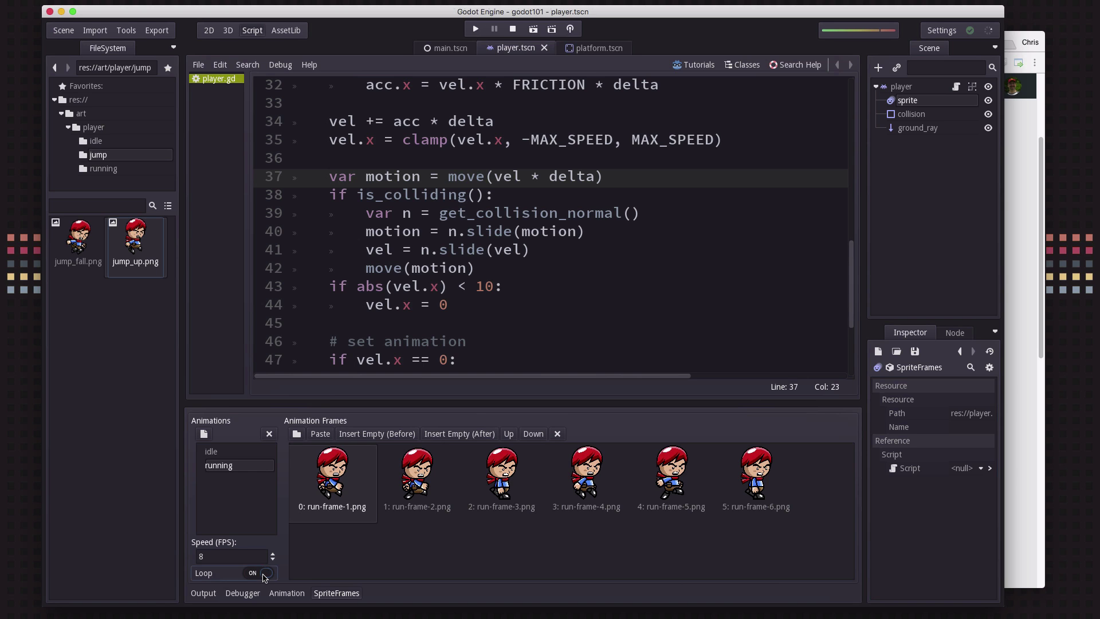
left_click(257, 575)
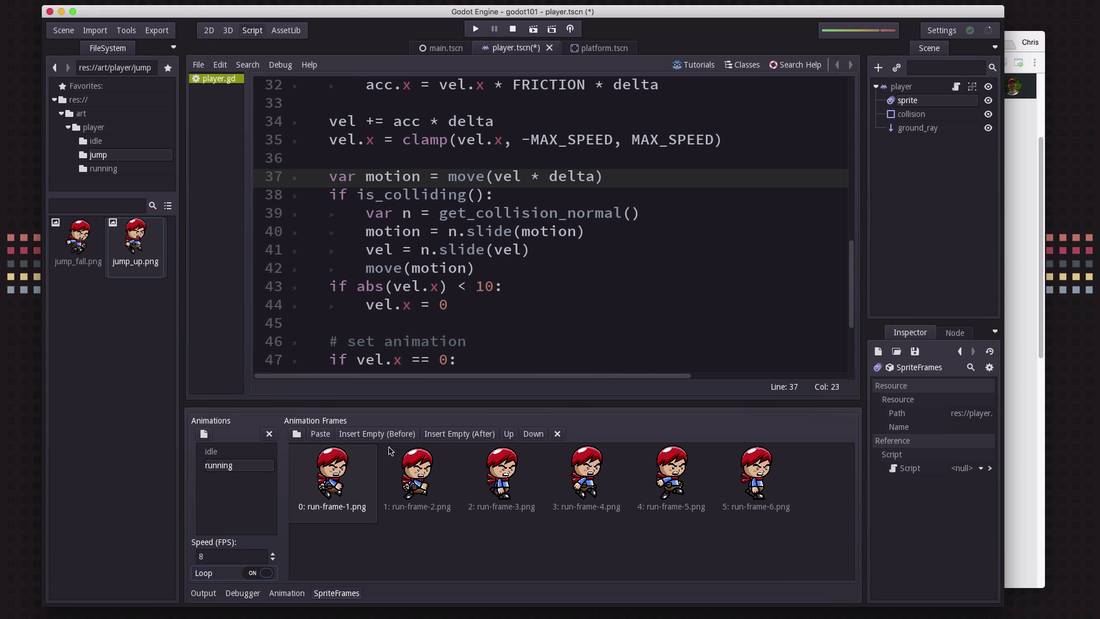
Select the sprite node, turn off Playing and set its frame to 1.
left_click(927, 103)
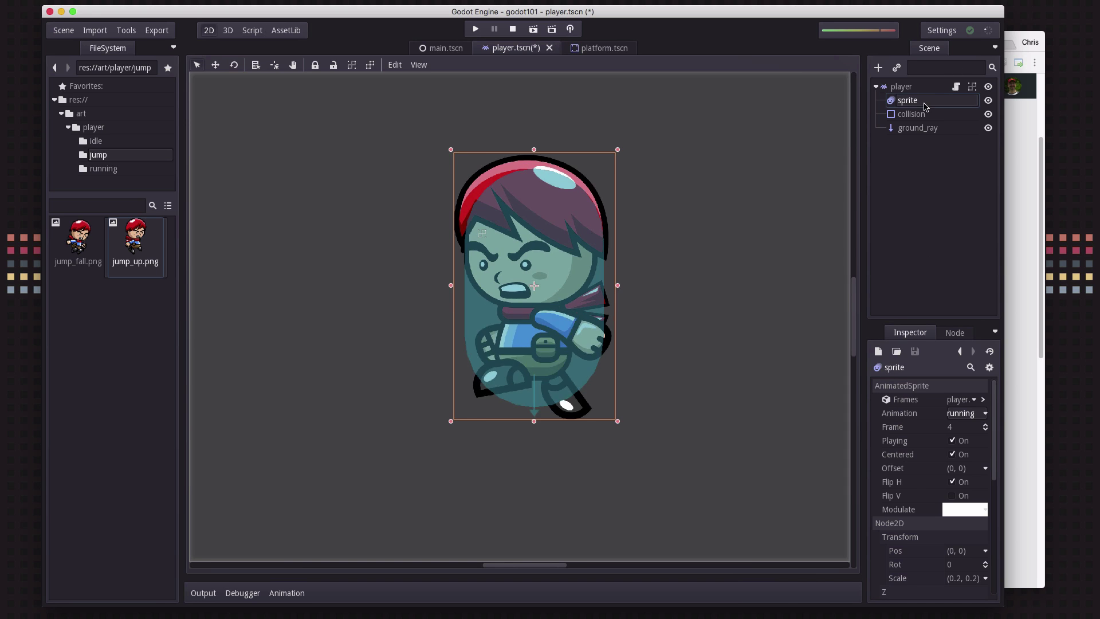
left_click(953, 440)
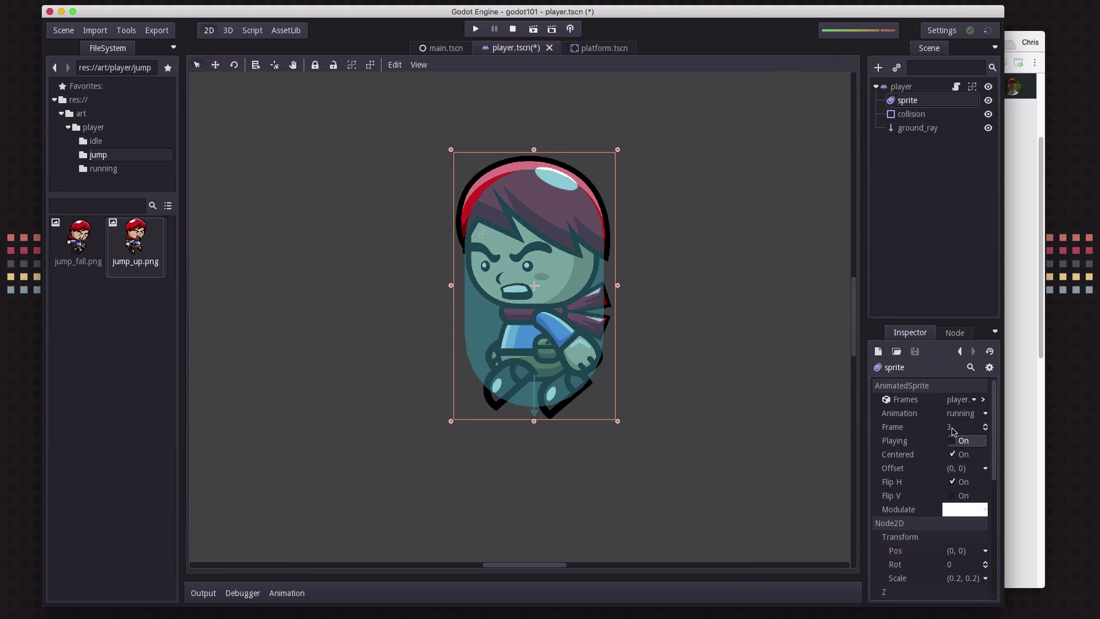
left_click(986, 429)
left_click(986, 429)
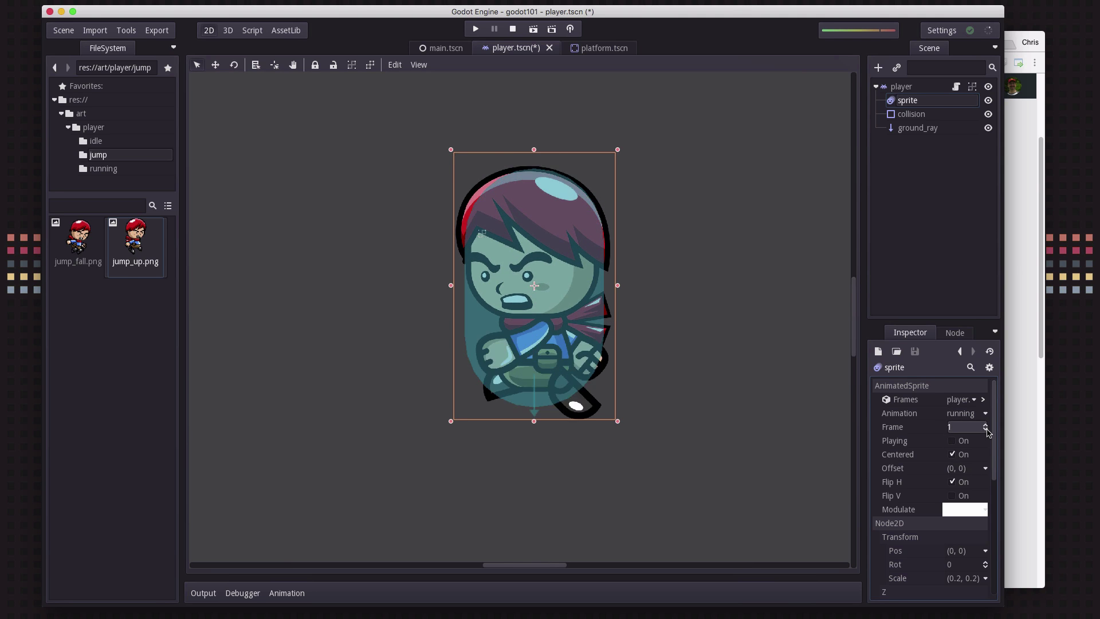
Step through the sprite's running frames and compare jump_fall.png with jump_up.png in the jump folder.
left_click(986, 430)
left_click(986, 426)
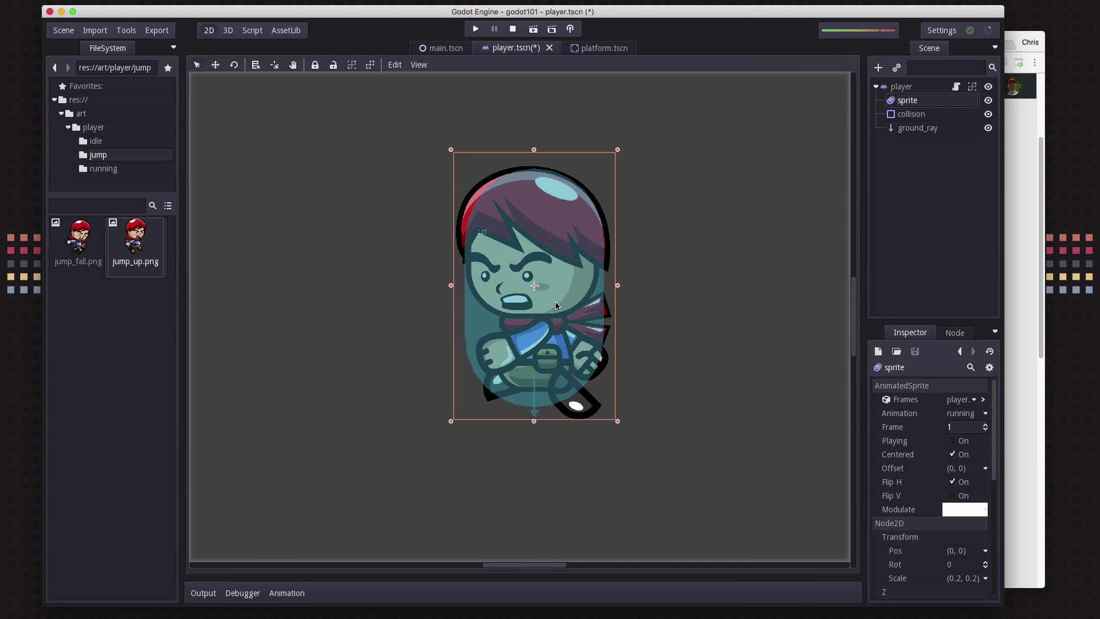
left_click(65, 258)
left_click(144, 258)
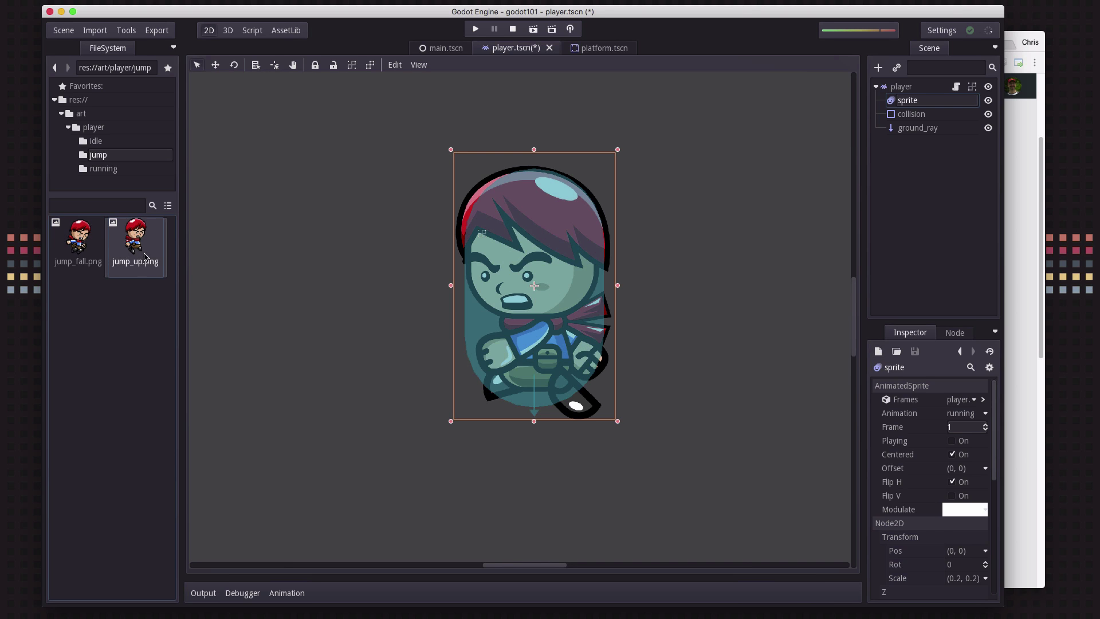
left_click(94, 261)
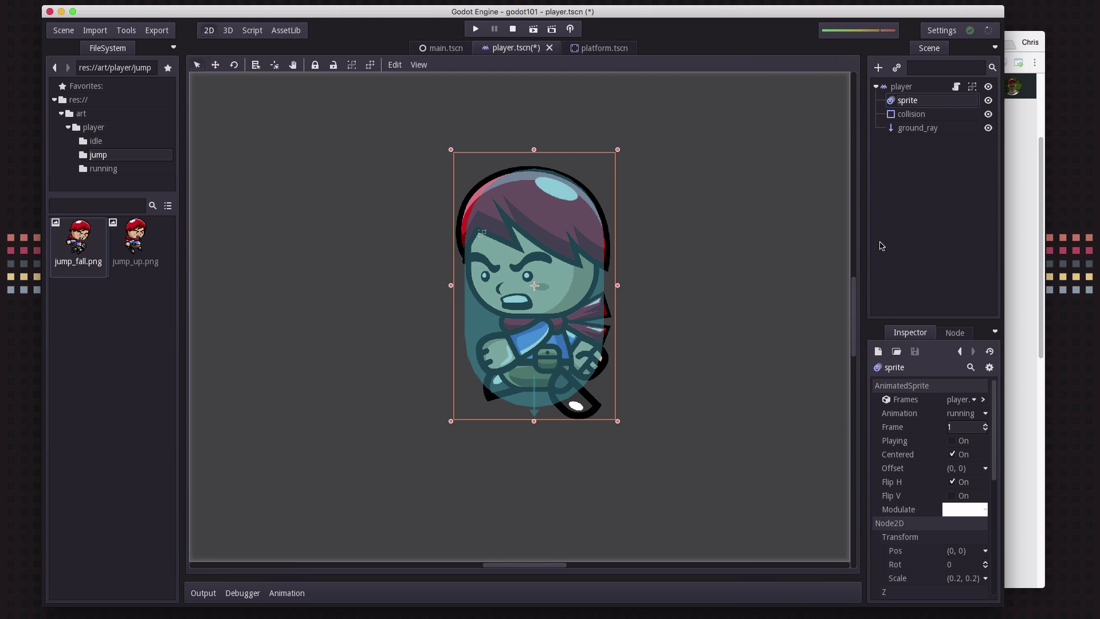
In the platform scene, assign grass_main_64x64.png from the art folder as the sprite's texture.
left_click(600, 48)
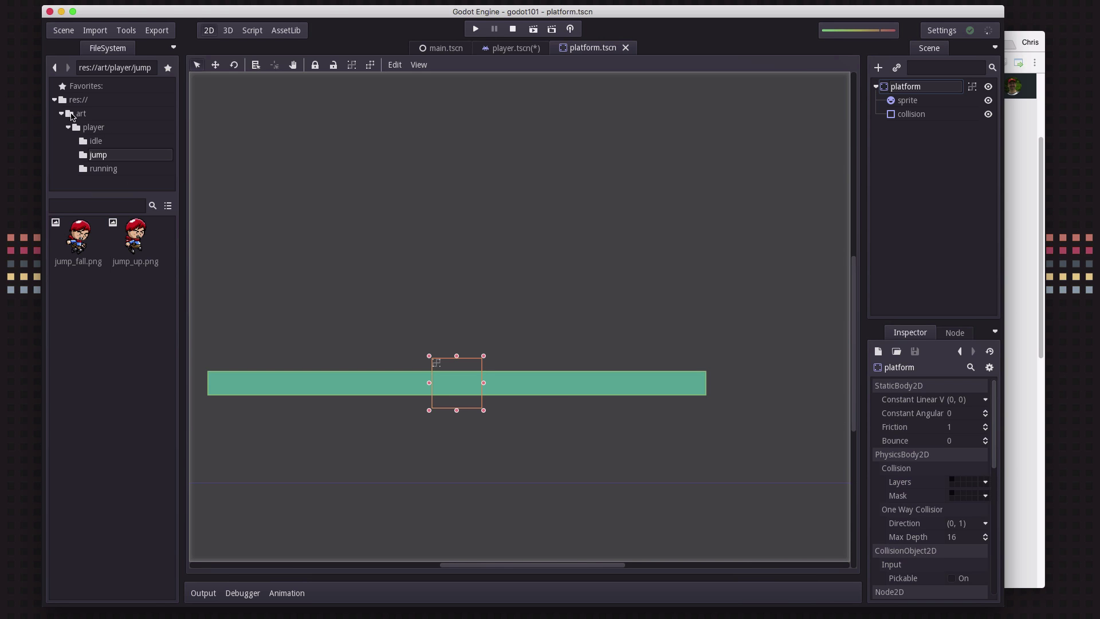
left_click(71, 115)
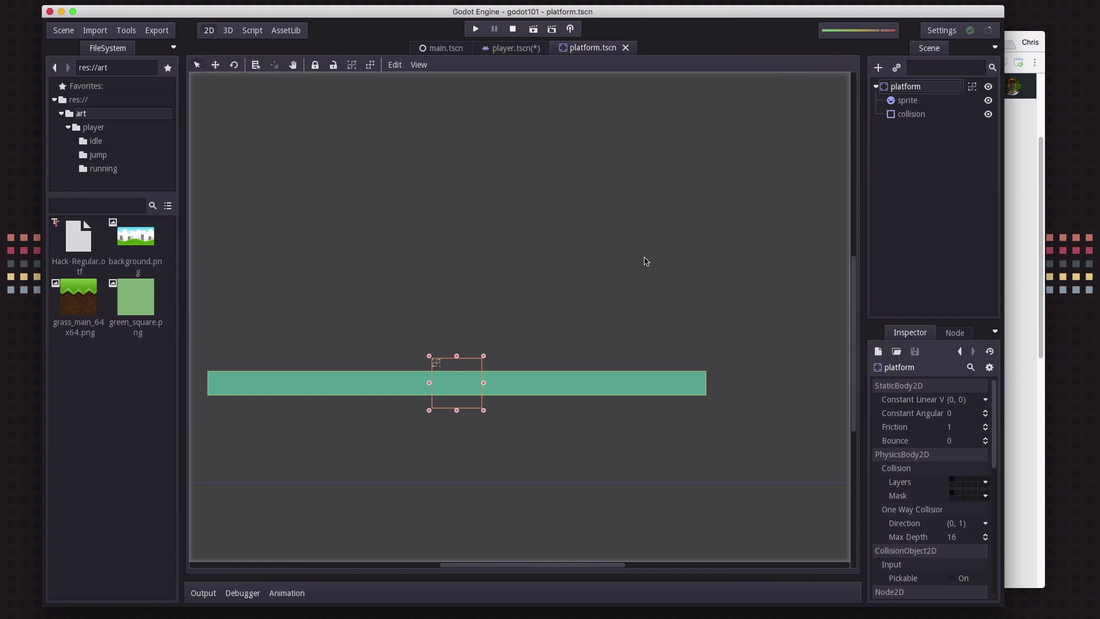
left_click(911, 101)
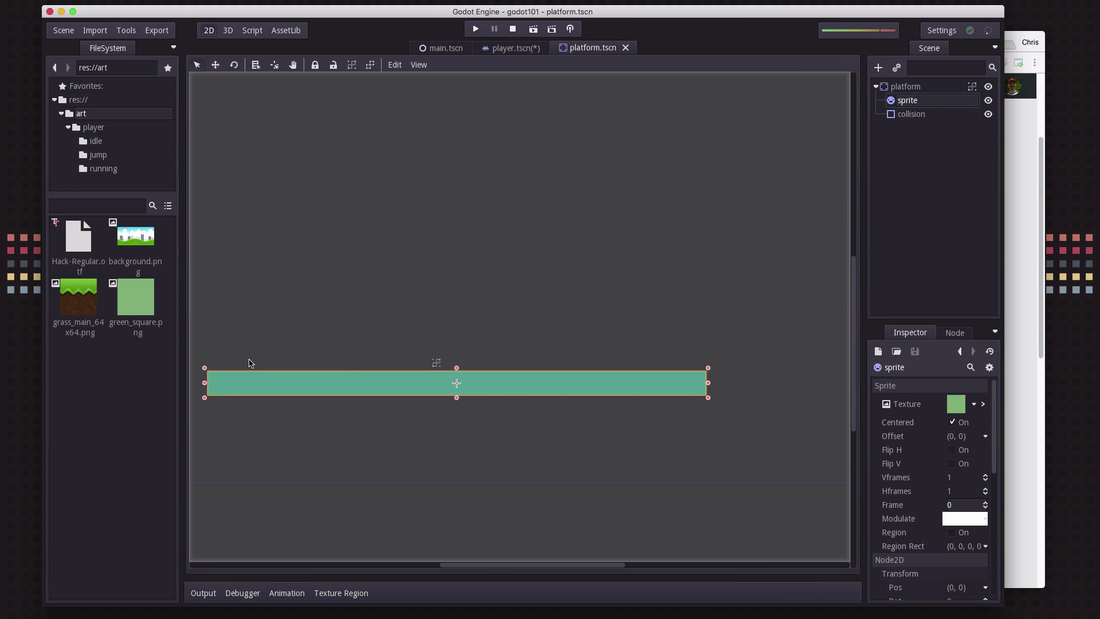
left_click_drag(89, 304, 951, 404)
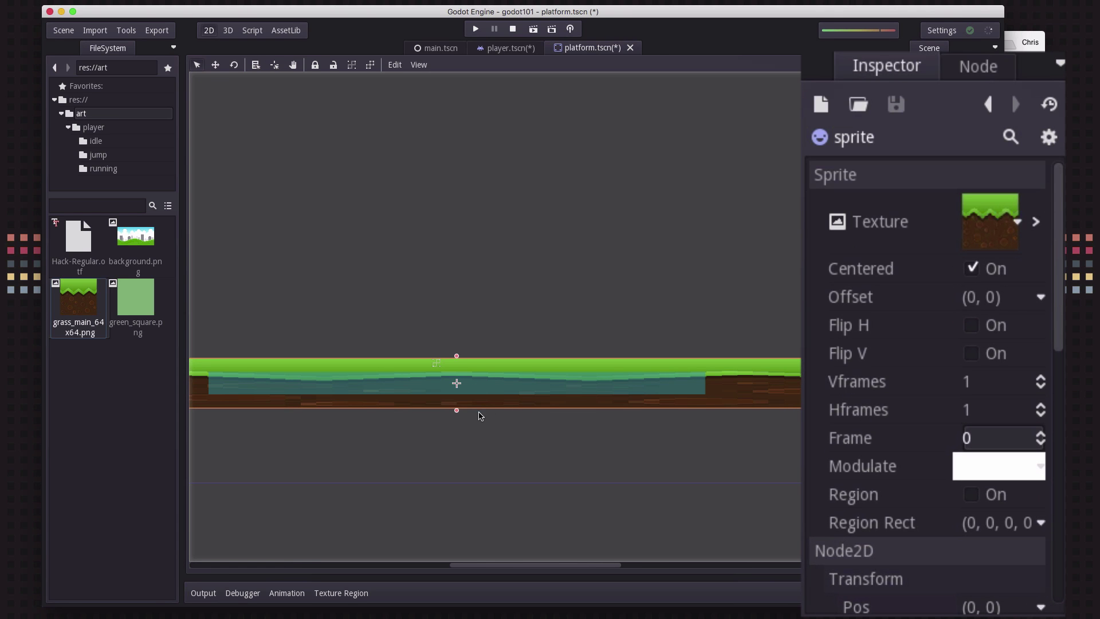
Set the platform sprite's X scale to 1 and deselect it in the viewport.
scroll(904, 430, "down", 3)
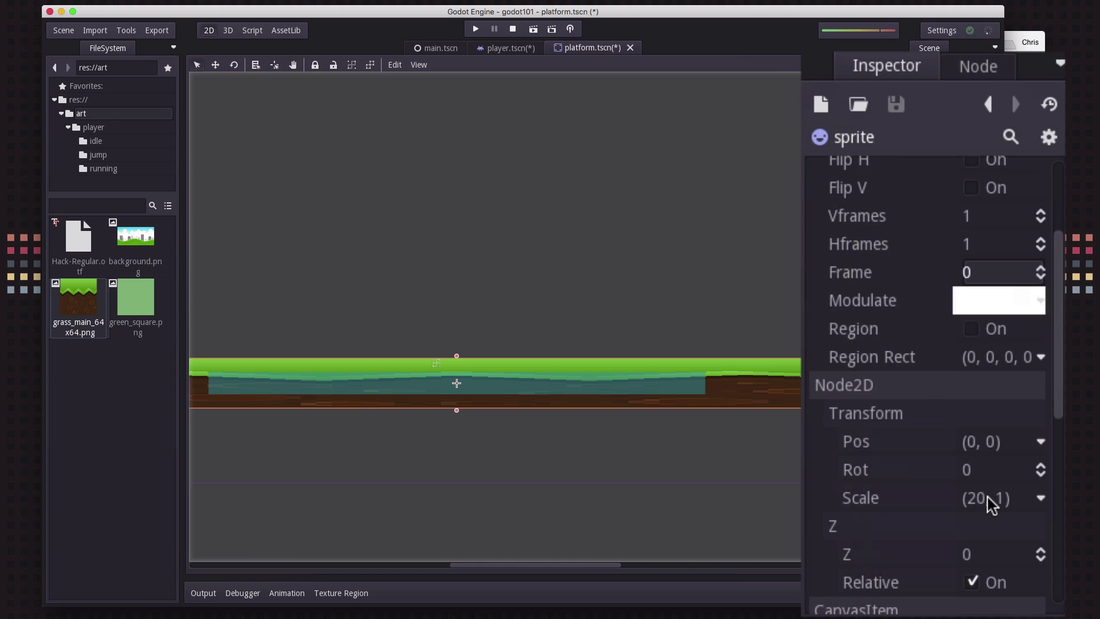
left_click(991, 500)
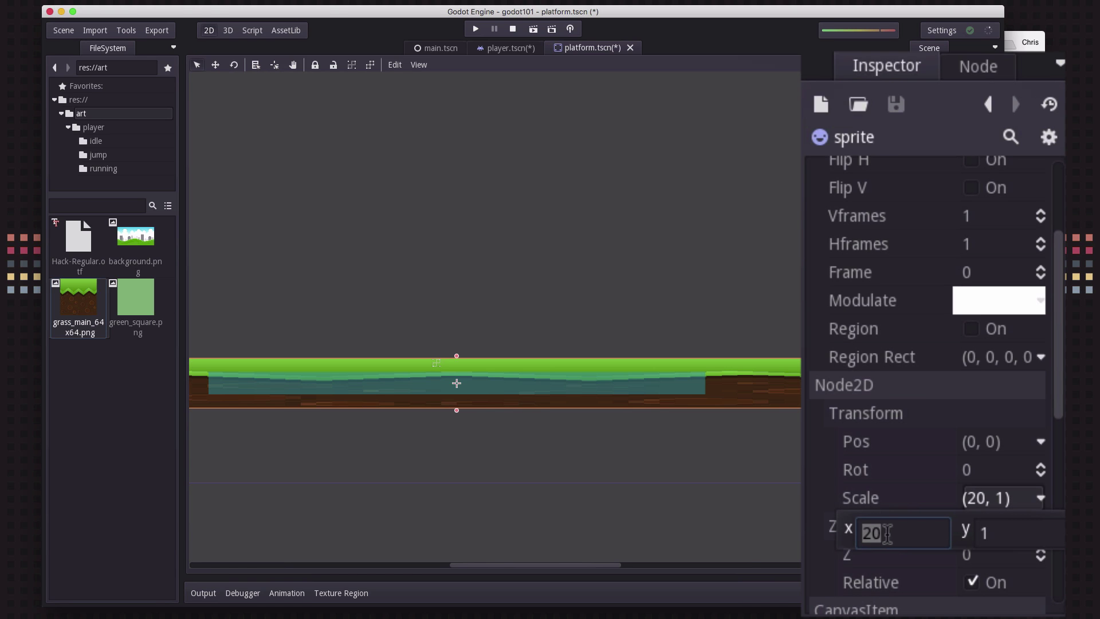
type("1")
key("Return")
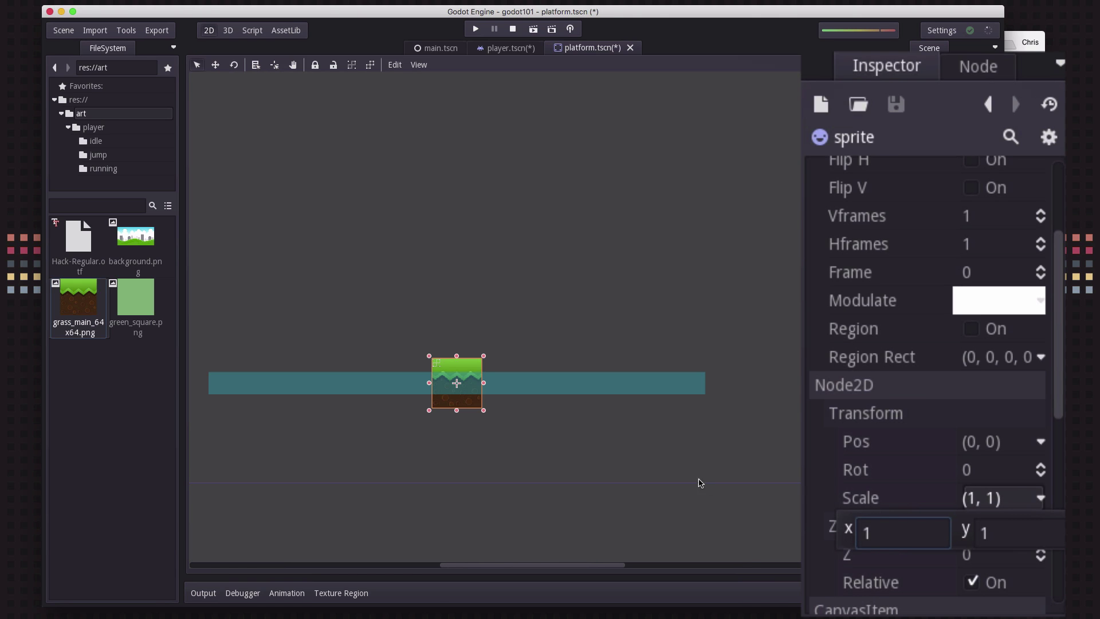
left_click(503, 423)
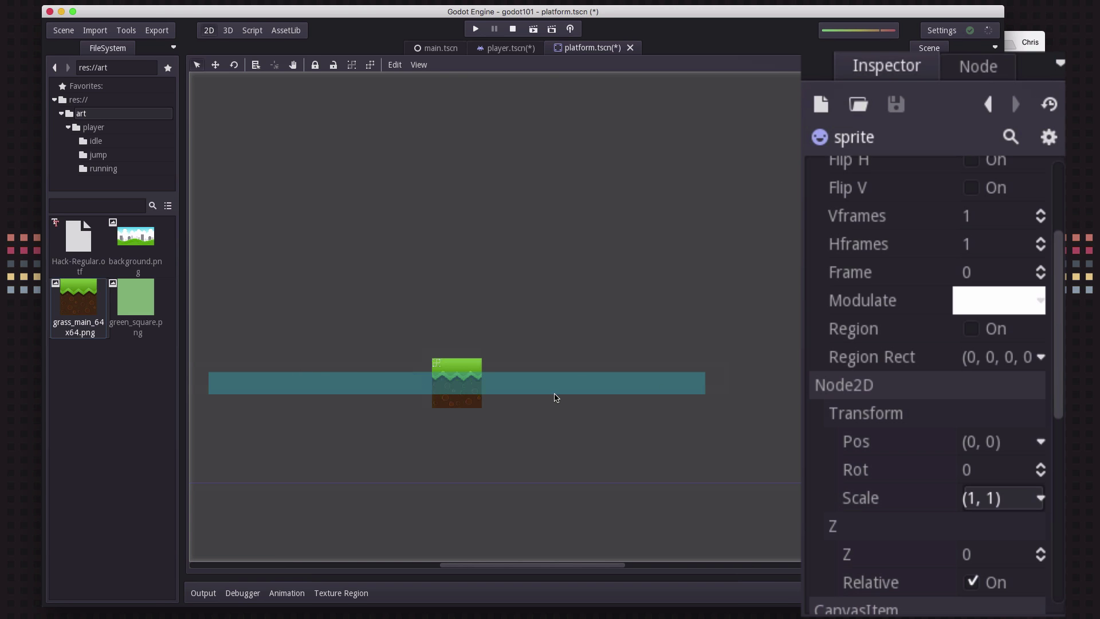
Enable the Mipmaps flag on the sprite's grass texture, check its flags and return to the sprite's properties.
scroll(972, 275, "up", 3)
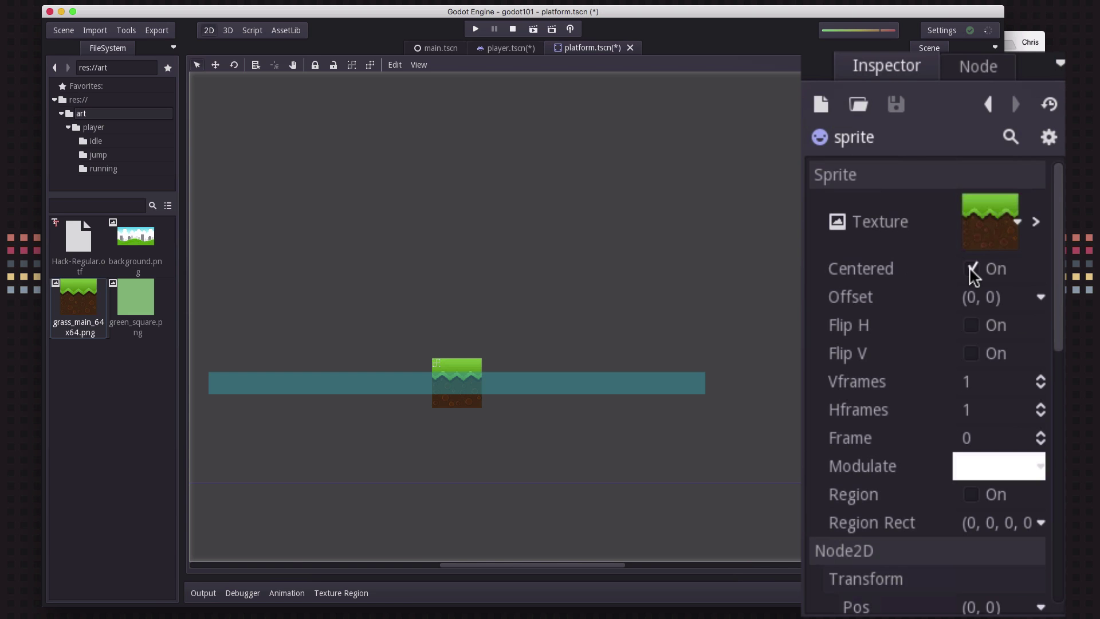
left_click(1036, 222)
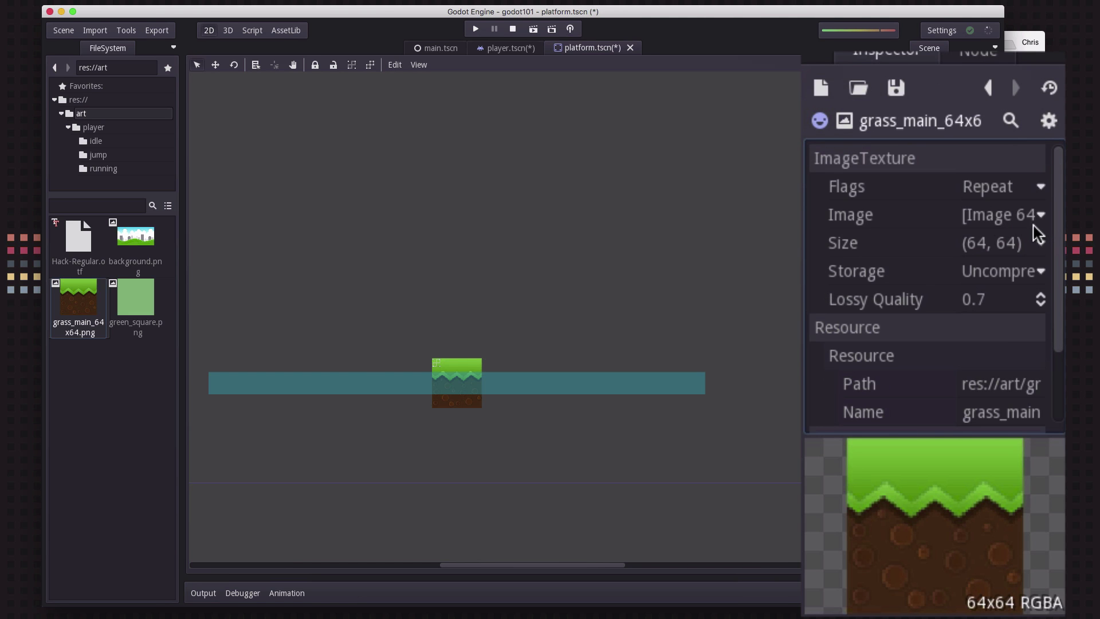
left_click(1039, 188)
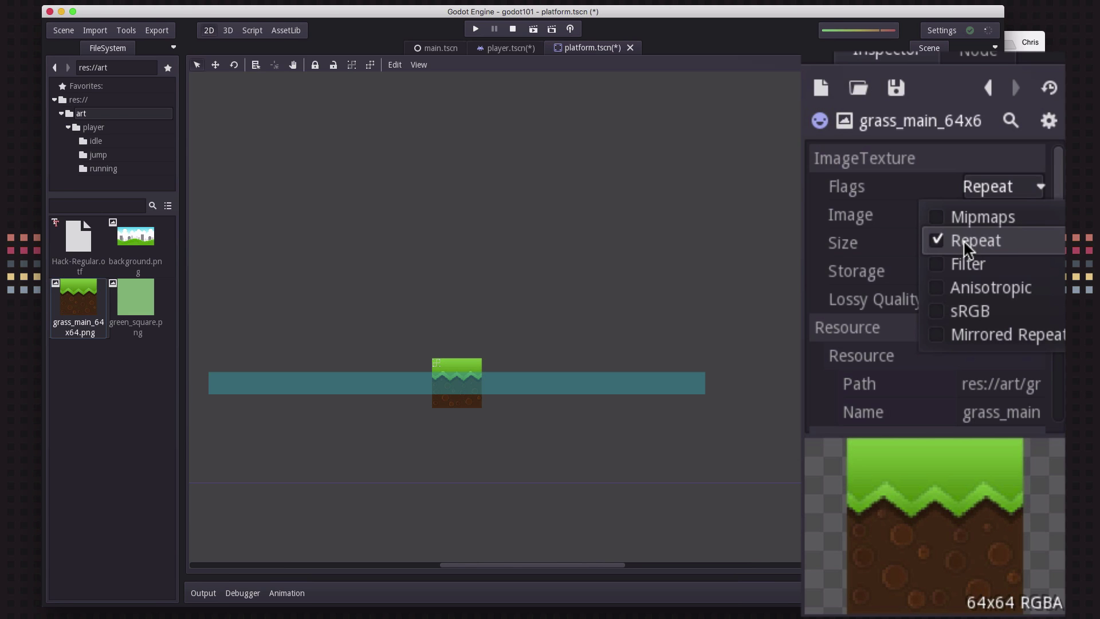
left_click(938, 218)
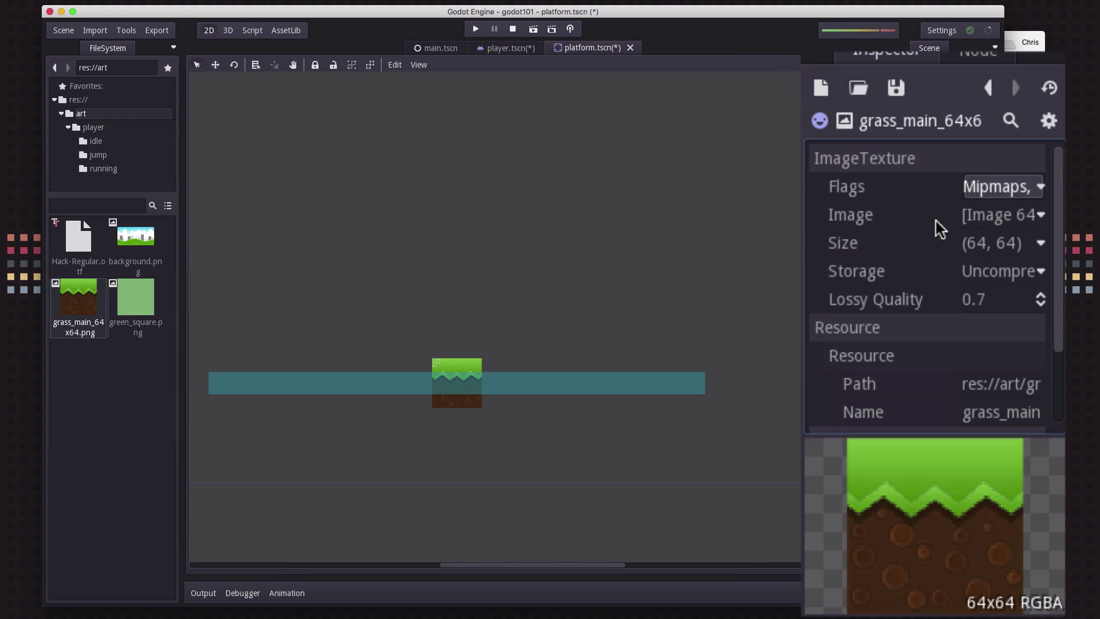
left_click(1038, 188)
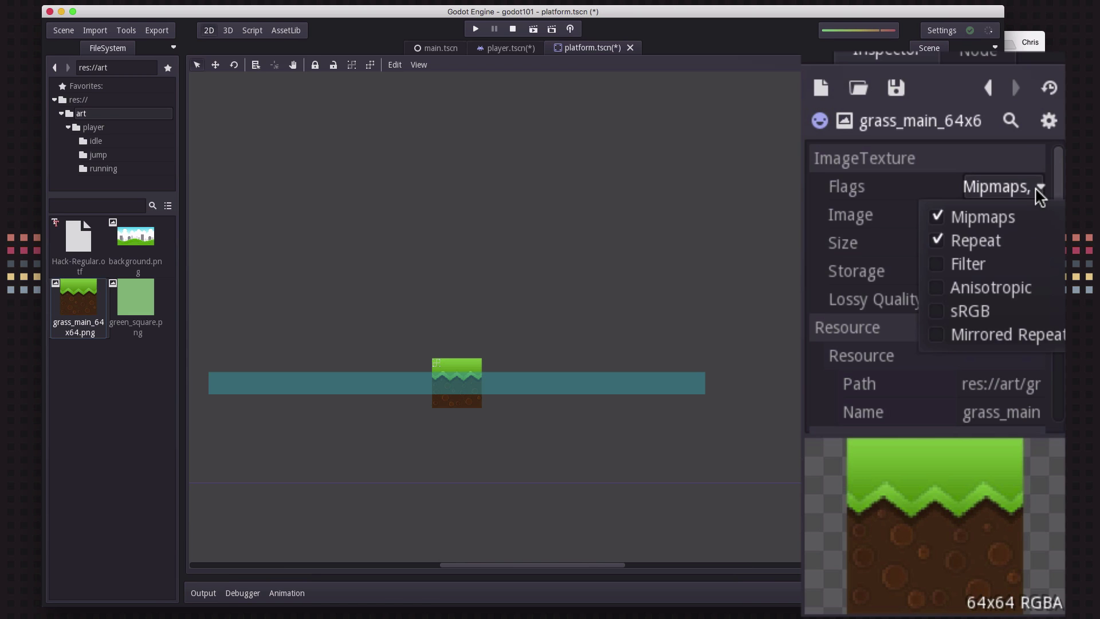
left_click(988, 87)
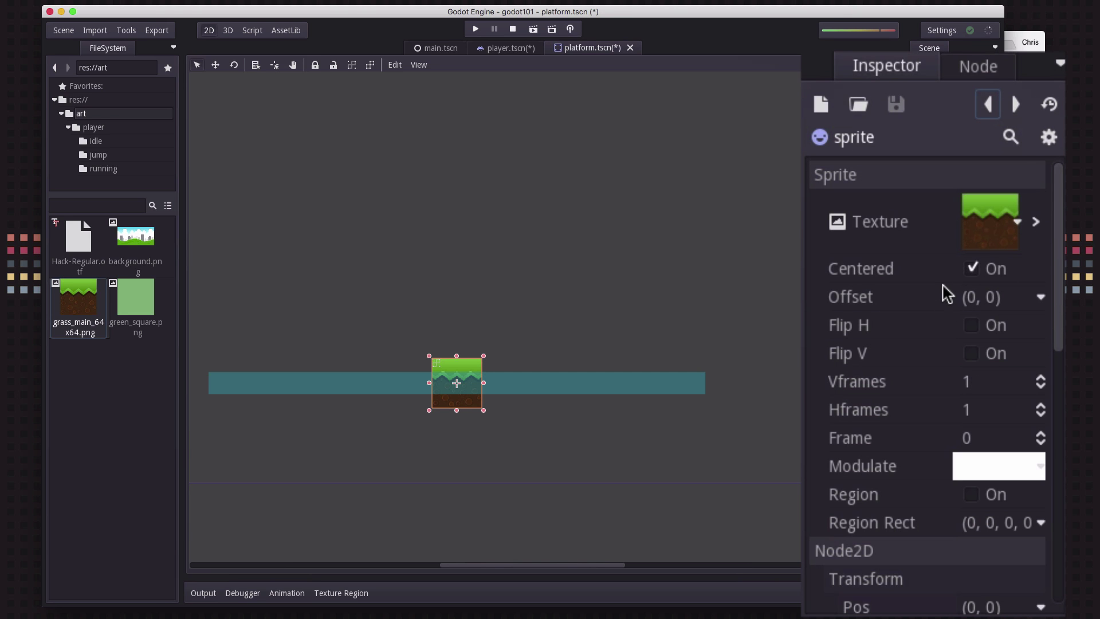
Enable Region on the platform sprite and set its Region Rect to a width of 10*64 and a height of 64.
scroll(950, 423, "down", 4)
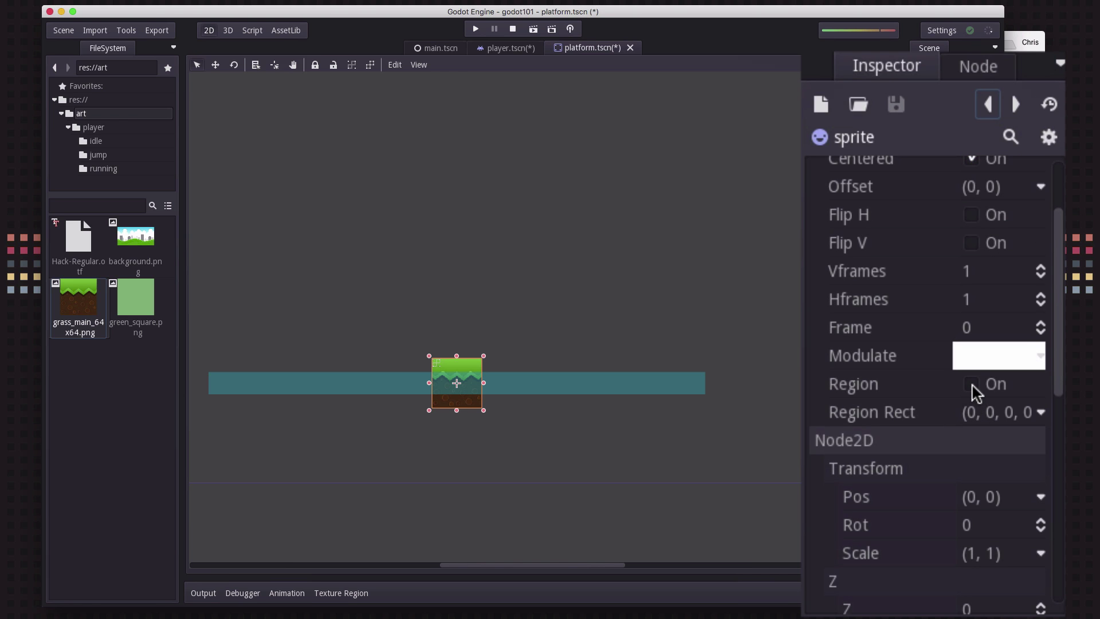
left_click(972, 385)
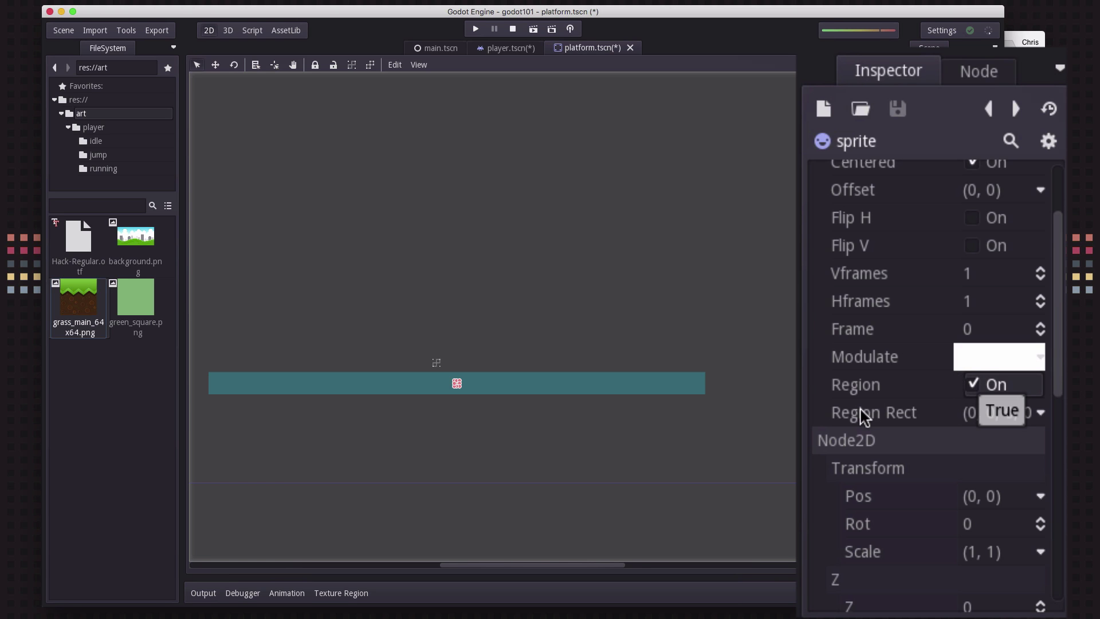
left_click(974, 413)
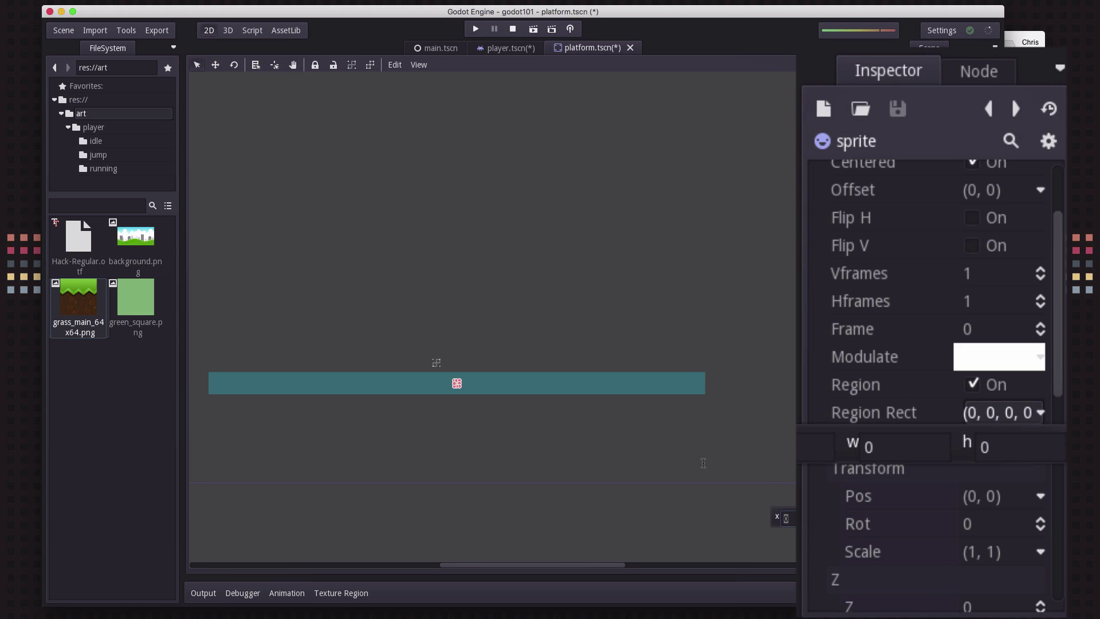
left_click(982, 447)
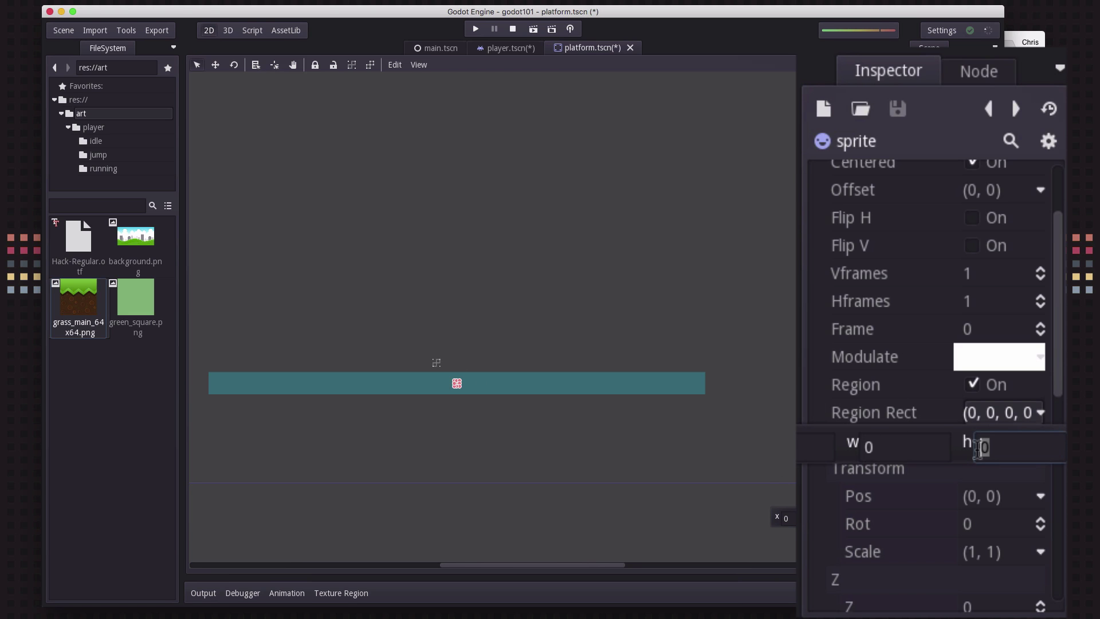
type("64")
left_click(863, 449)
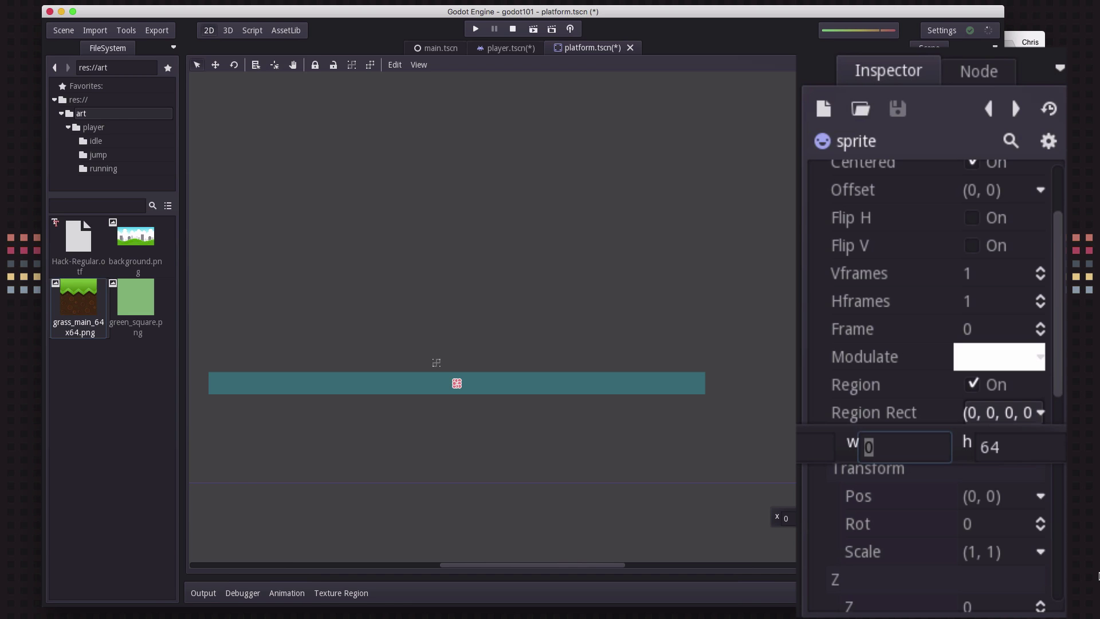
type("10*64")
key("Return")
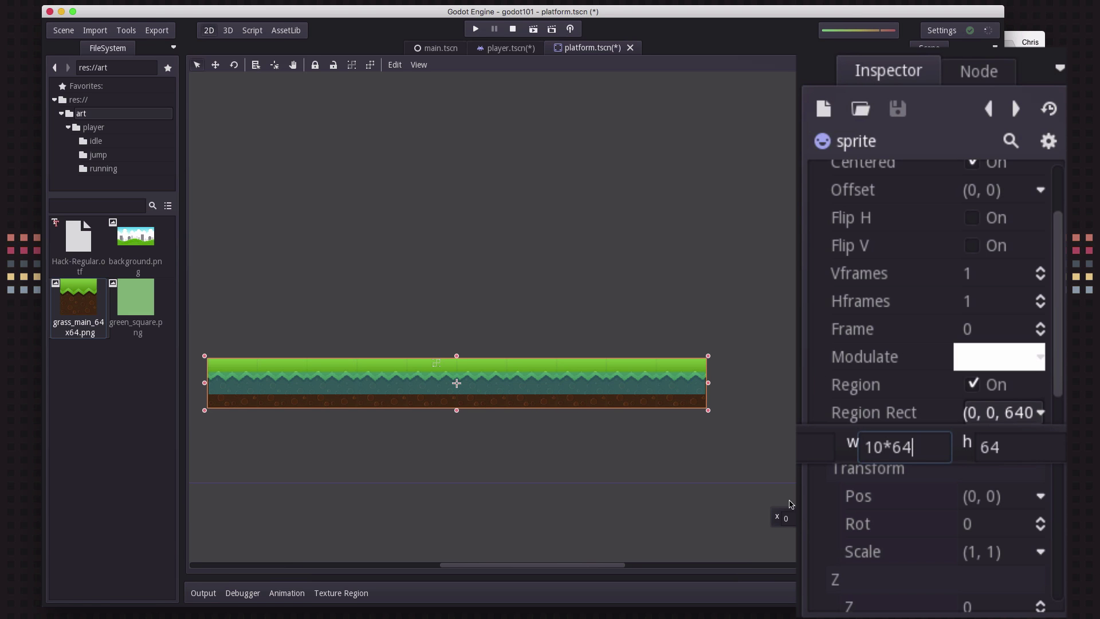
Deselect the sprite and temporarily hide the platform's collision shape to check the tiled grass texture.
left_click(500, 410)
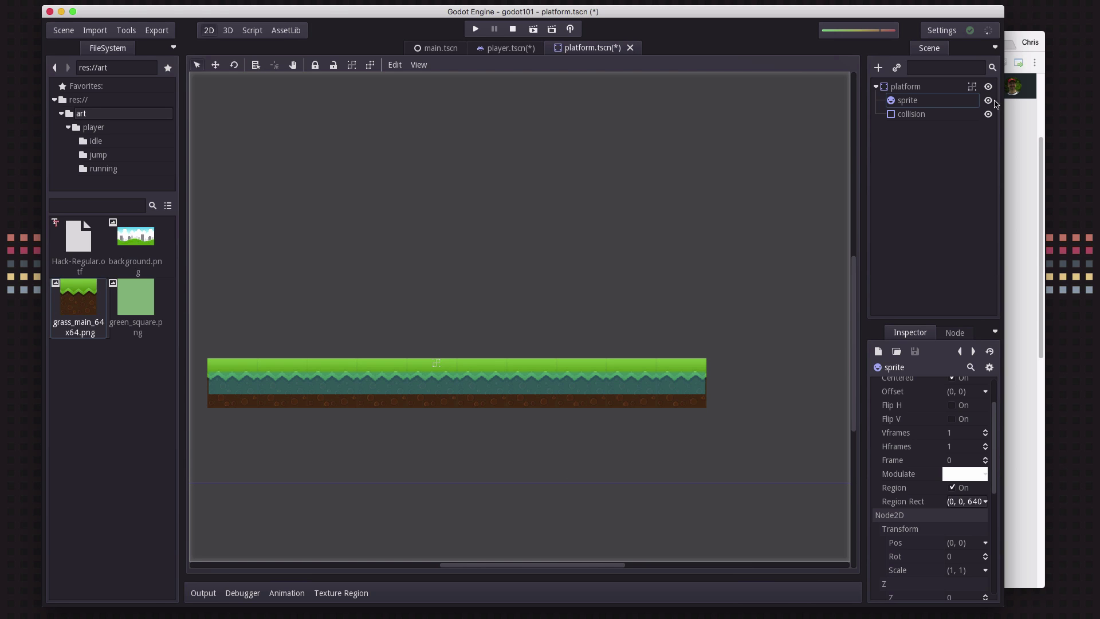
left_click(988, 115)
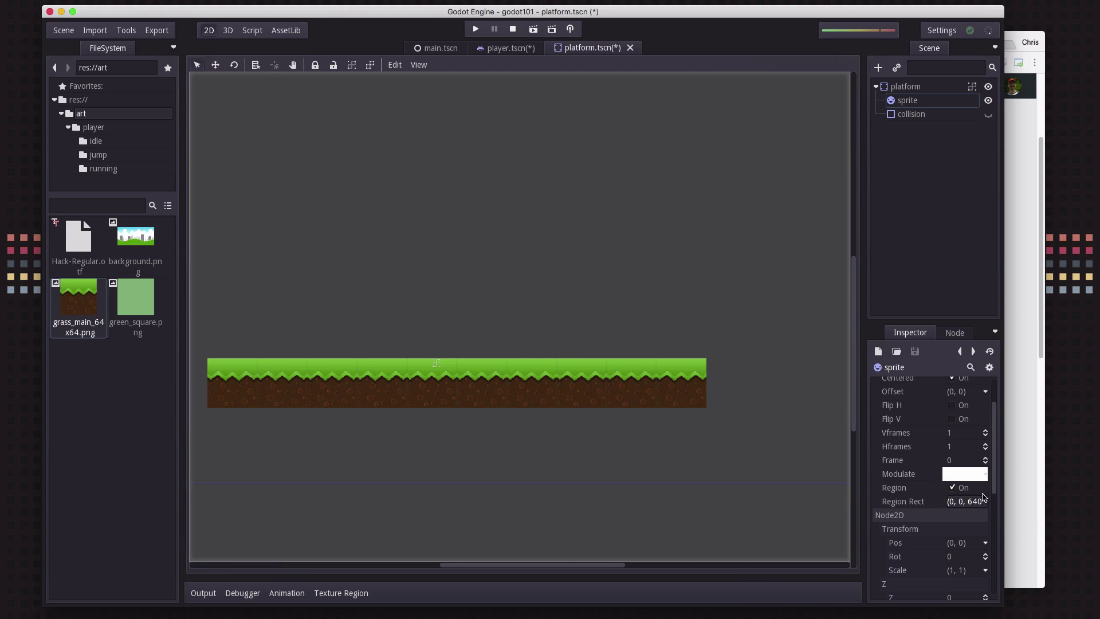
left_click(989, 114)
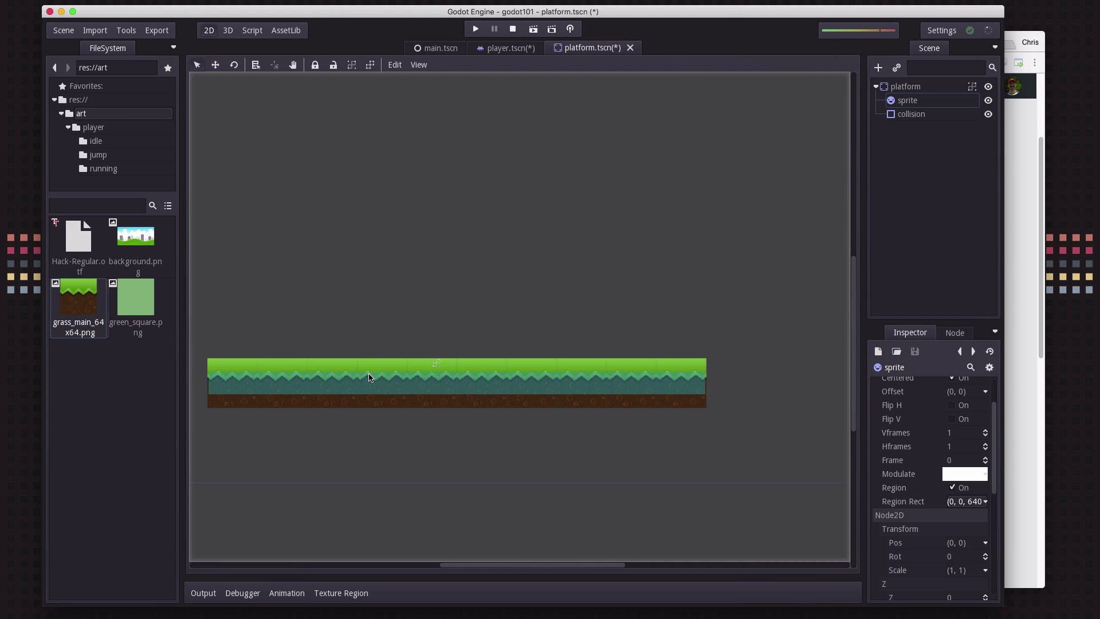
Stretch the platform's collision shape vertically to match the grass sprite's full height and save the scene.
left_click(921, 115)
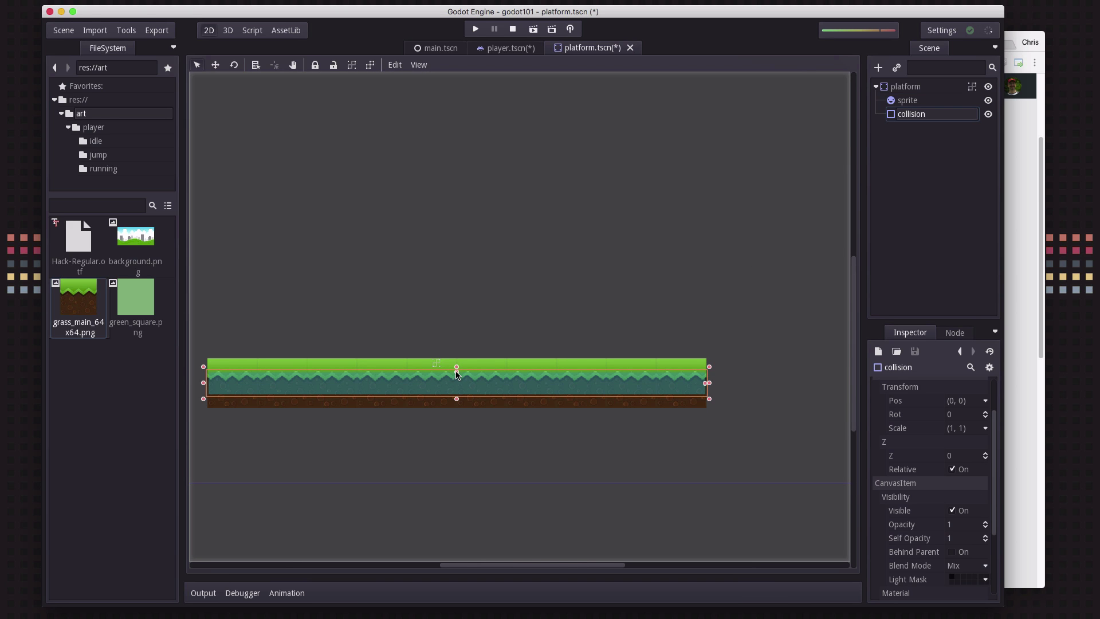
left_click_drag(456, 374, 454, 362)
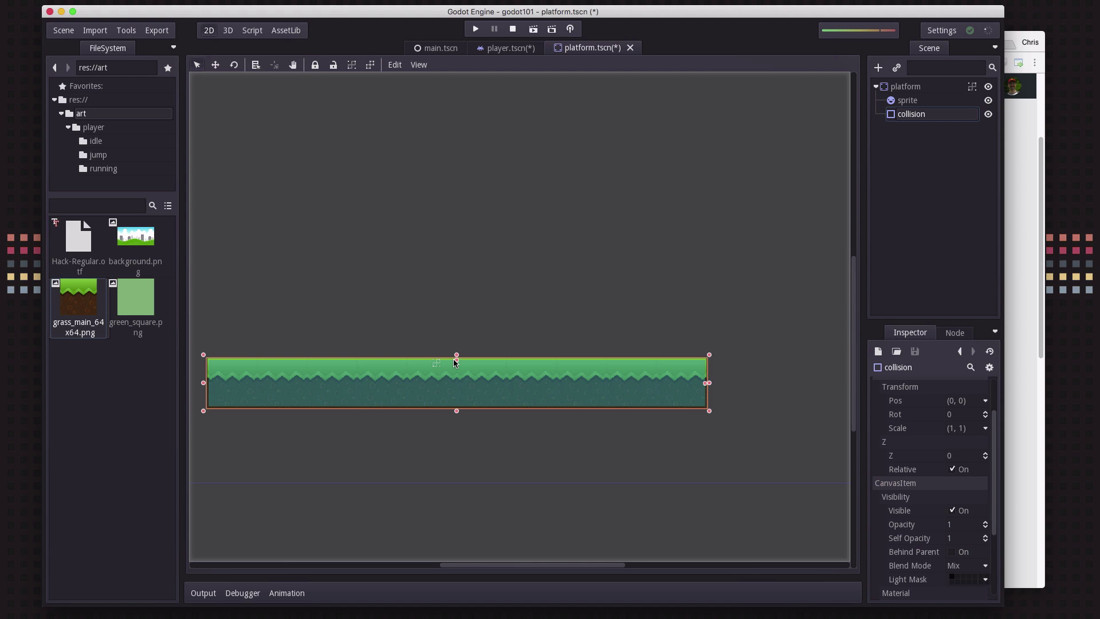
left_click(445, 293)
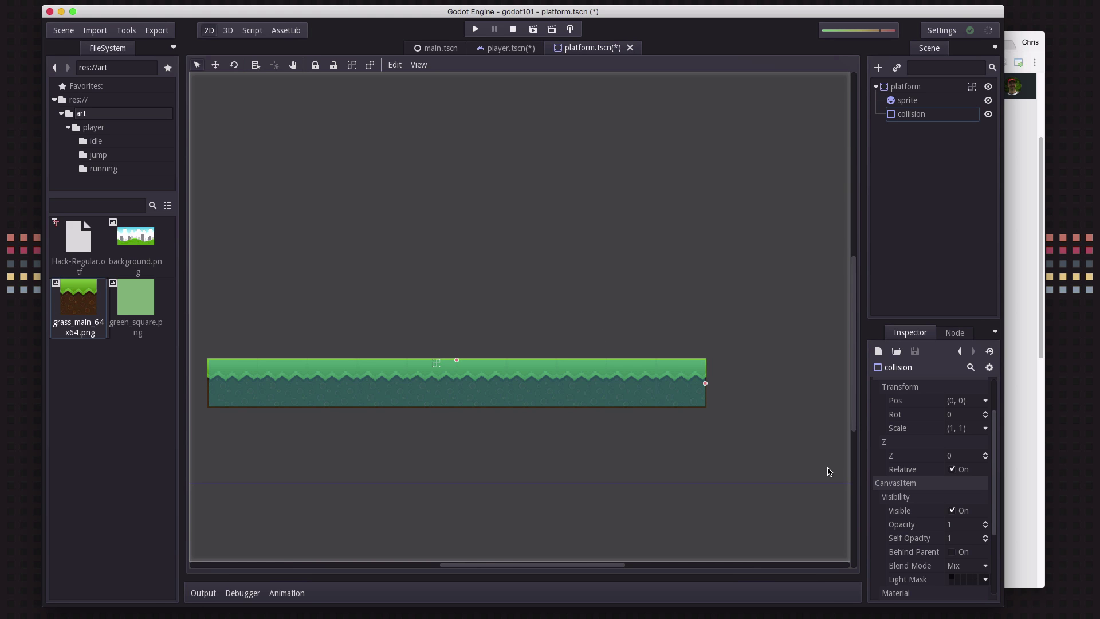
key("super+s")
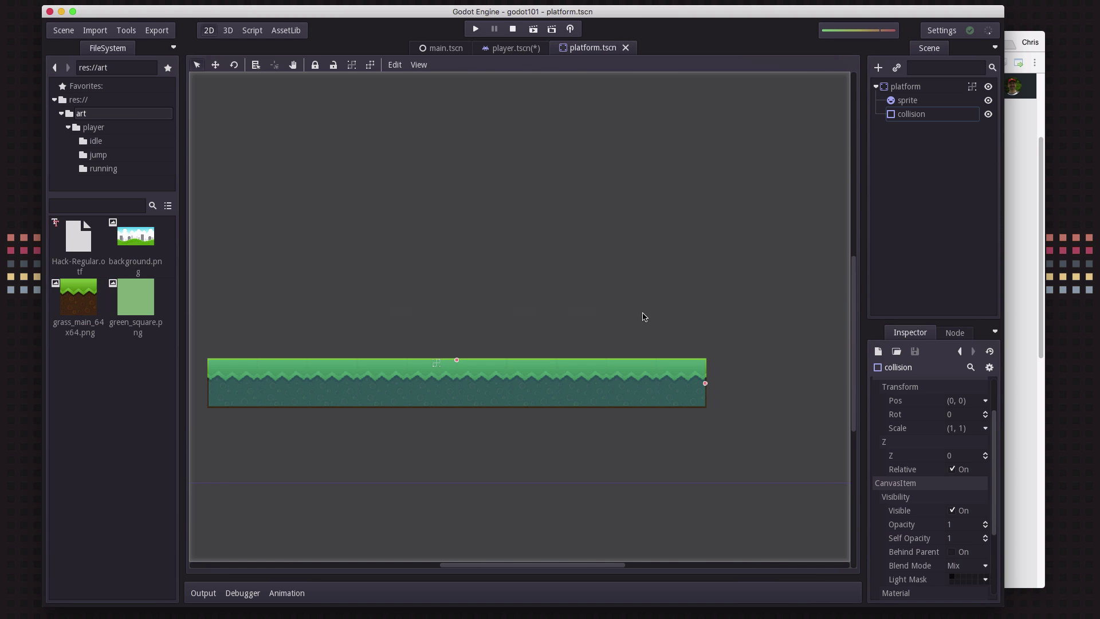
Run the project and test the player running in both directions and jumping between the grass platforms.
left_click(475, 29)
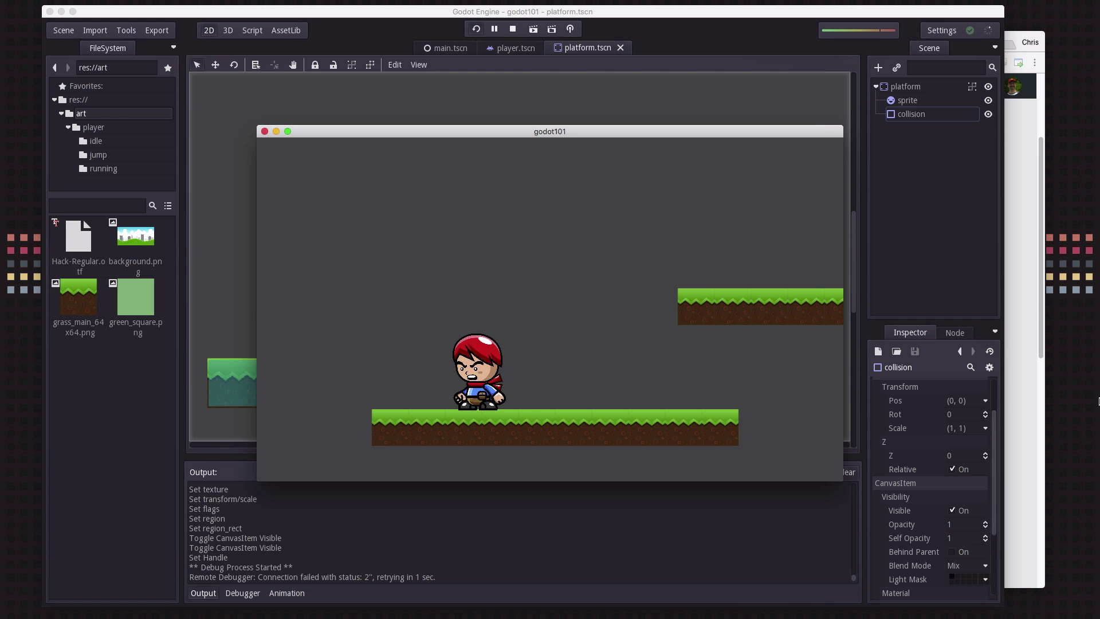
key("Right")
key("space")
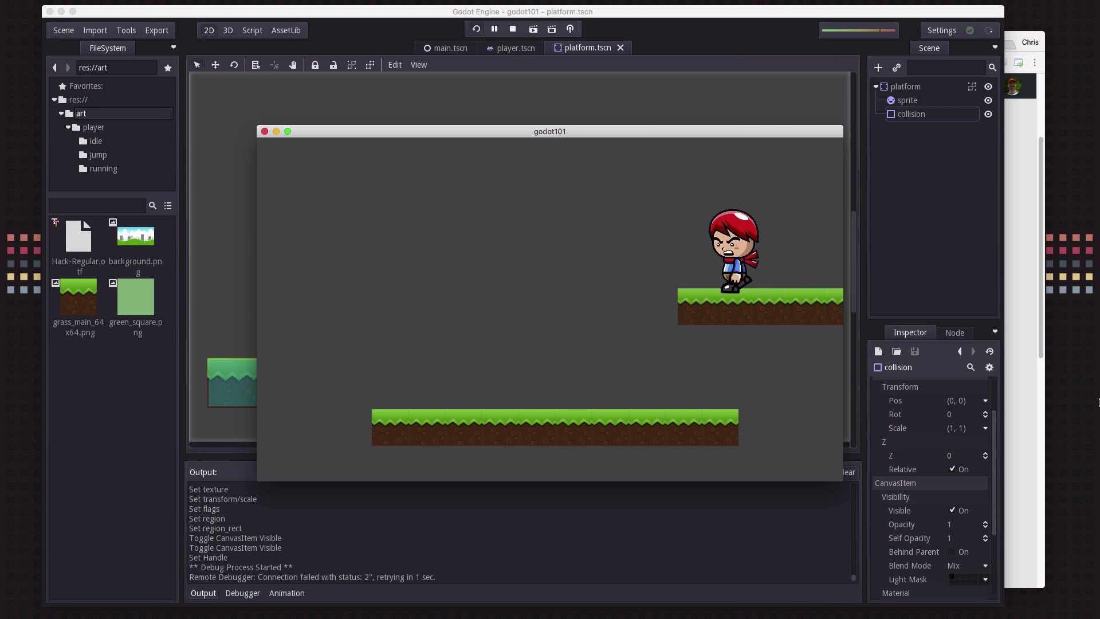
key("Left")
key("Right")
key("space")
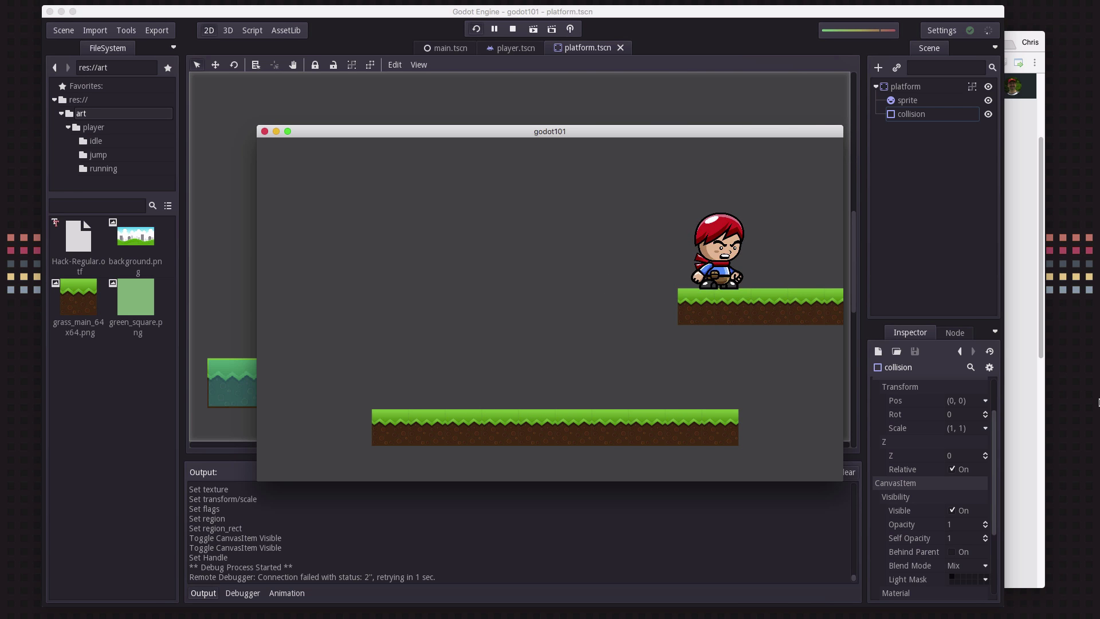
key("Left")
key("Right")
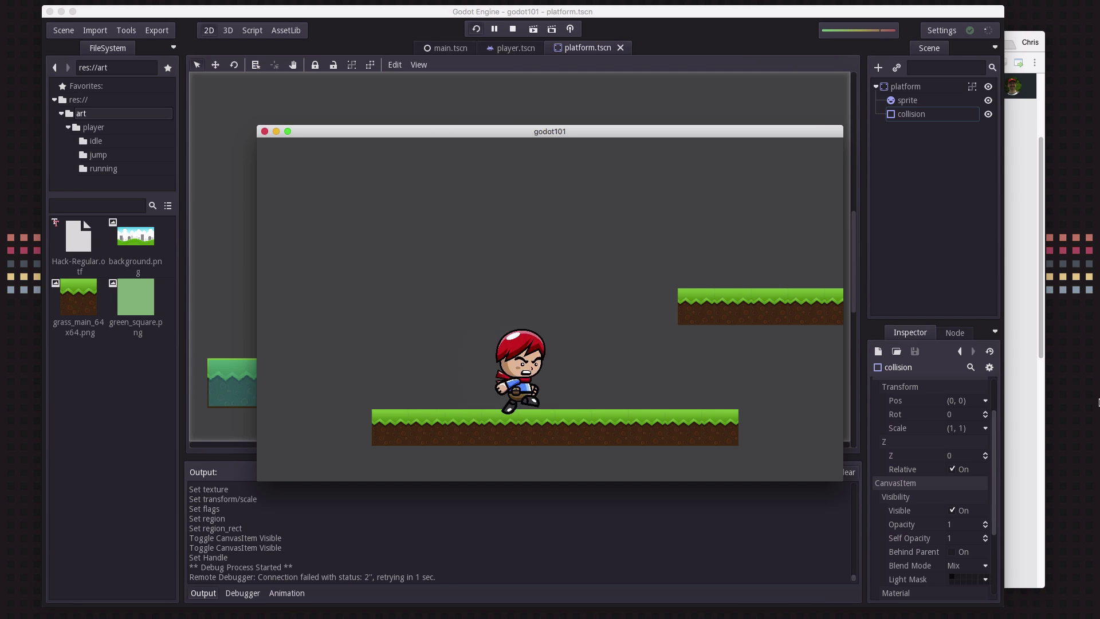
key("space")
key("Left")
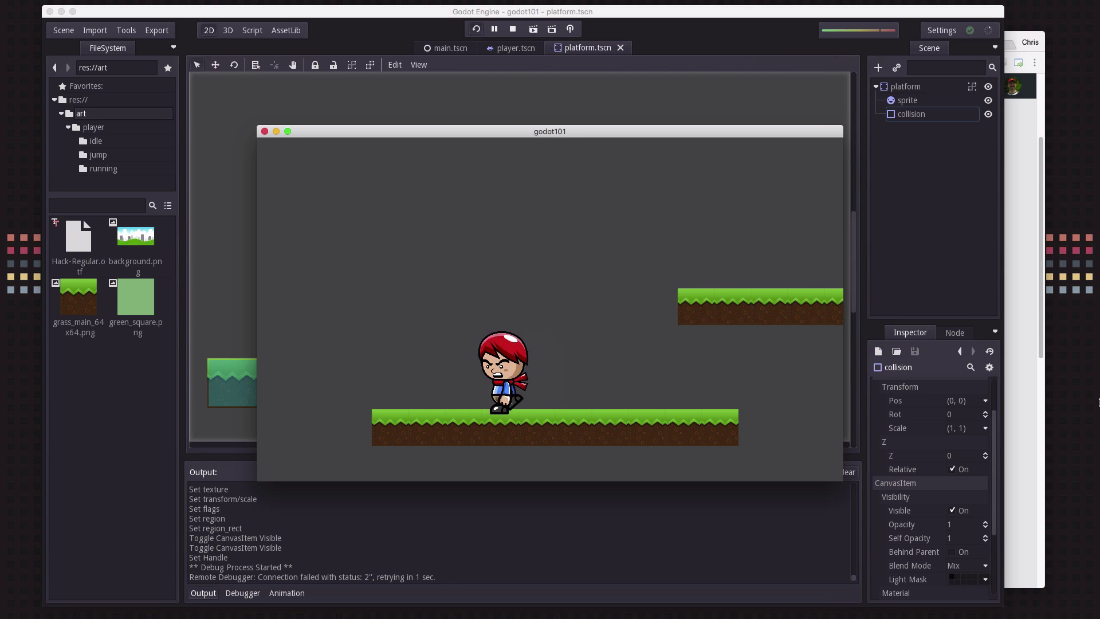
Close the running game and collapse the output log to return to the platform scene.
left_click(264, 131)
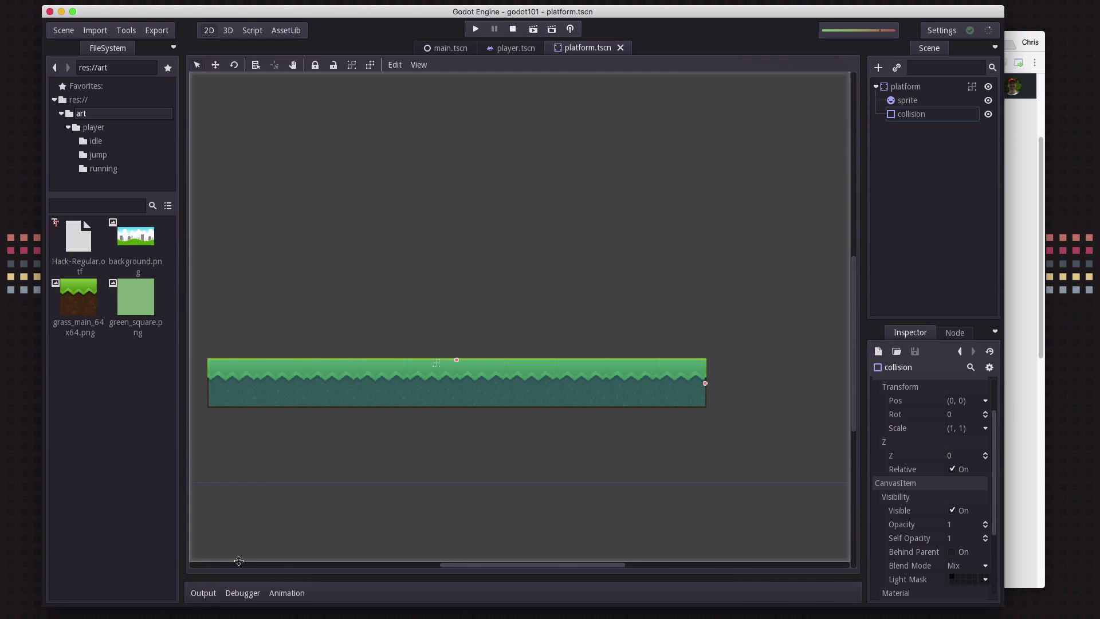
left_click(215, 593)
scroll(380, 407, "down", 5)
scroll(379, 408, "up", 4)
scroll(380, 407, "down", 1)
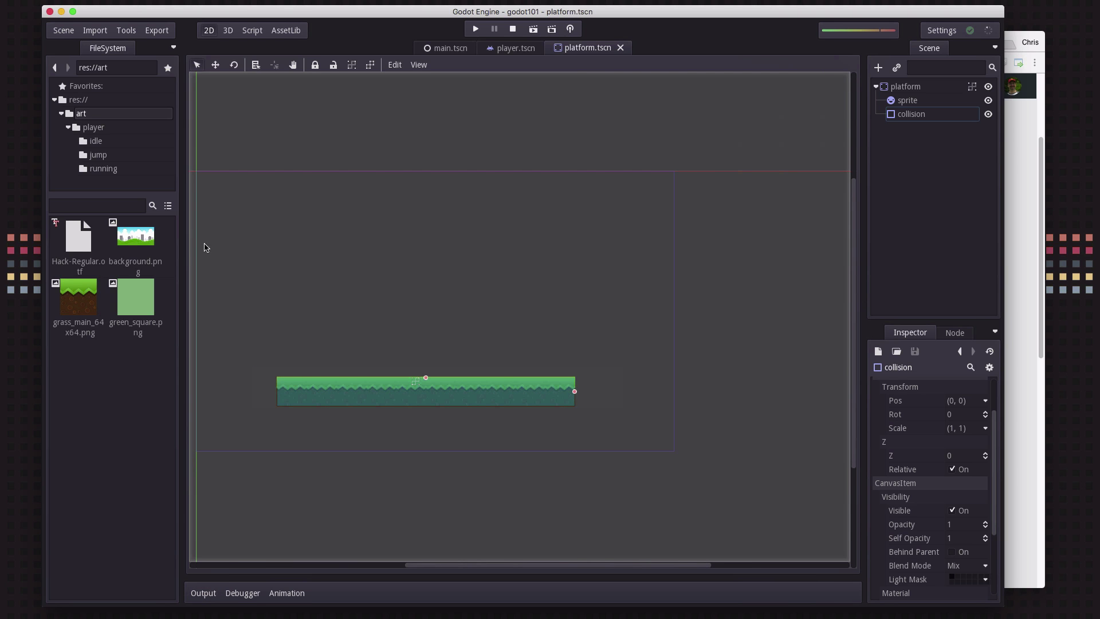
Add a Sprite node under the main scene's root and place it before the player in the node order.
left_click(124, 237)
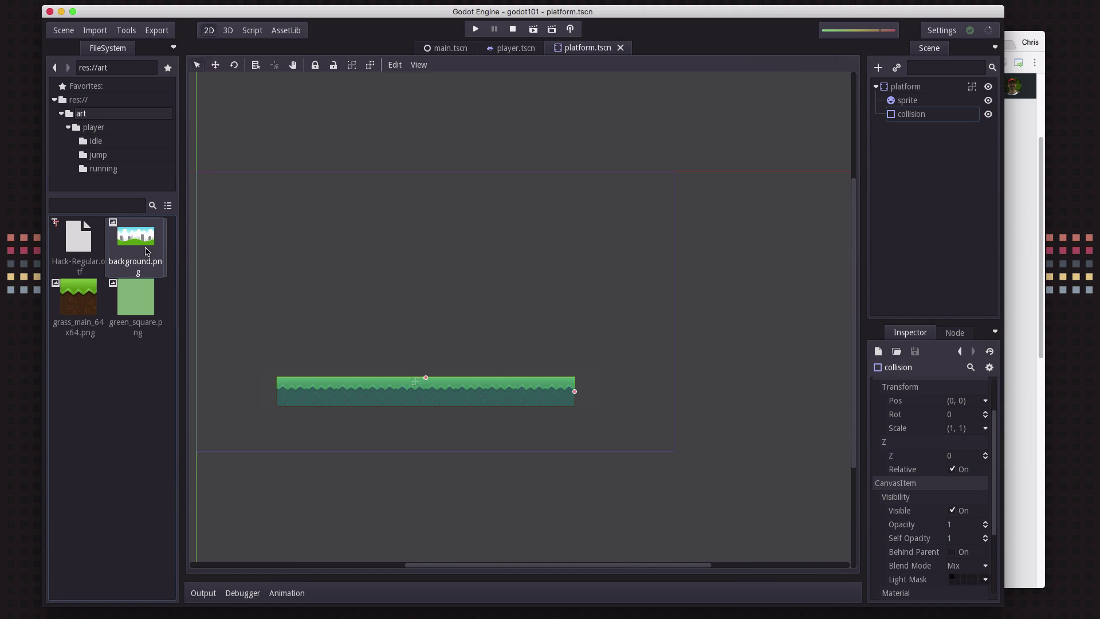
left_click(449, 49)
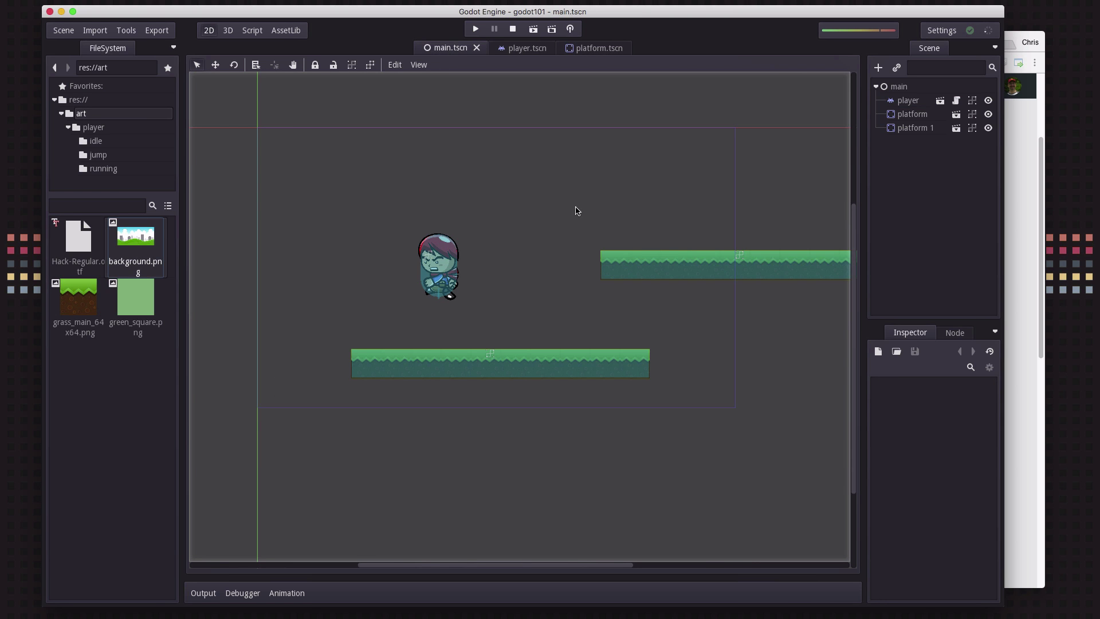
left_click(898, 89)
left_click(879, 68)
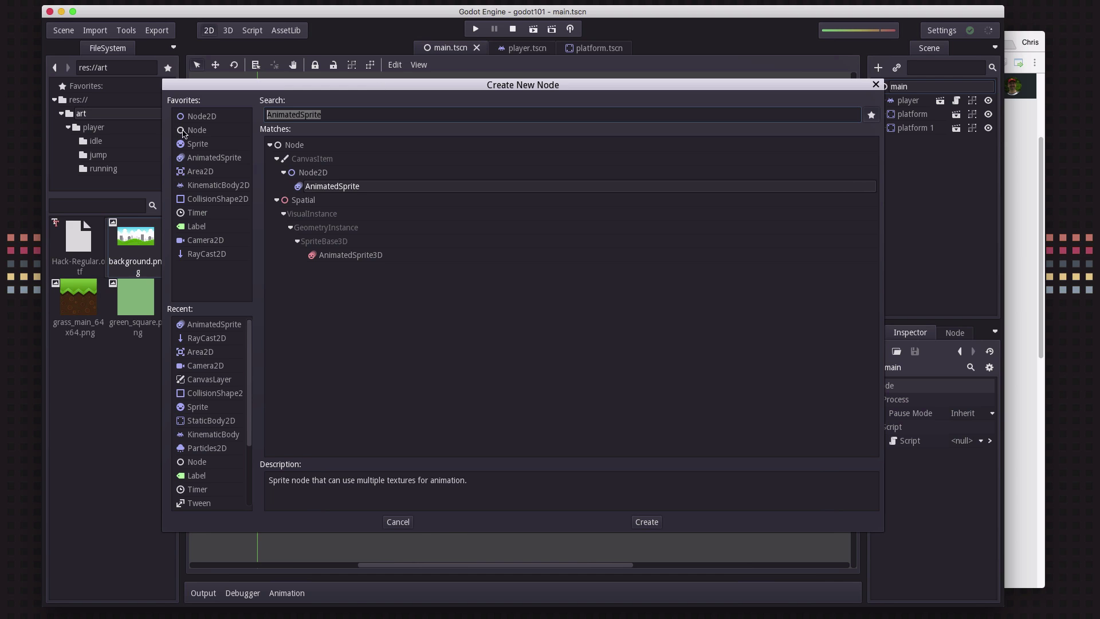
double_click(198, 144)
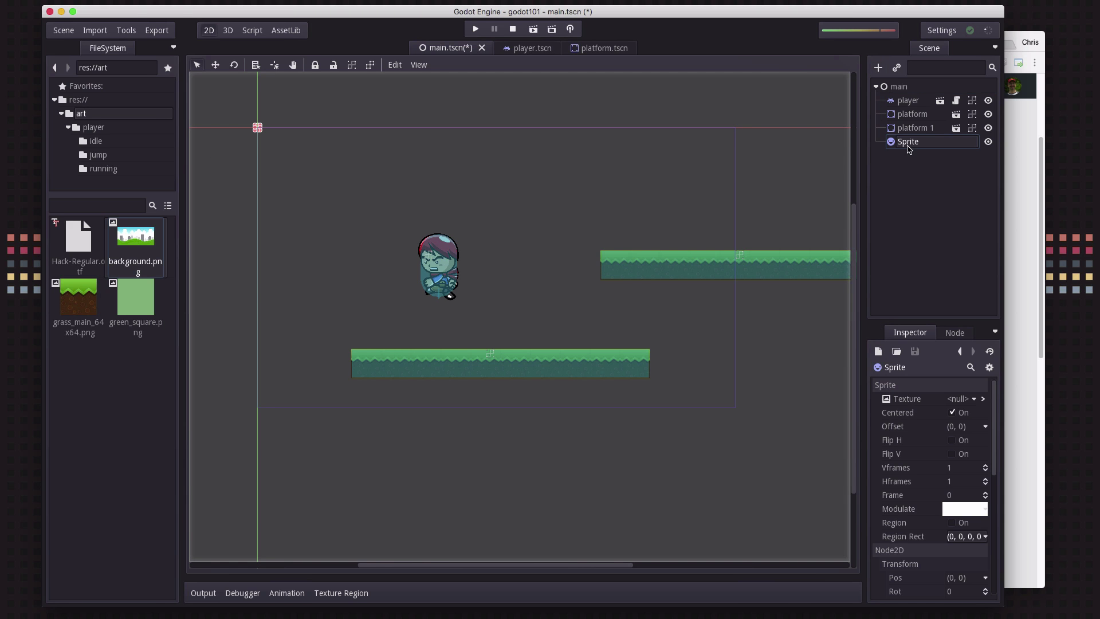
left_click_drag(908, 143, 907, 97)
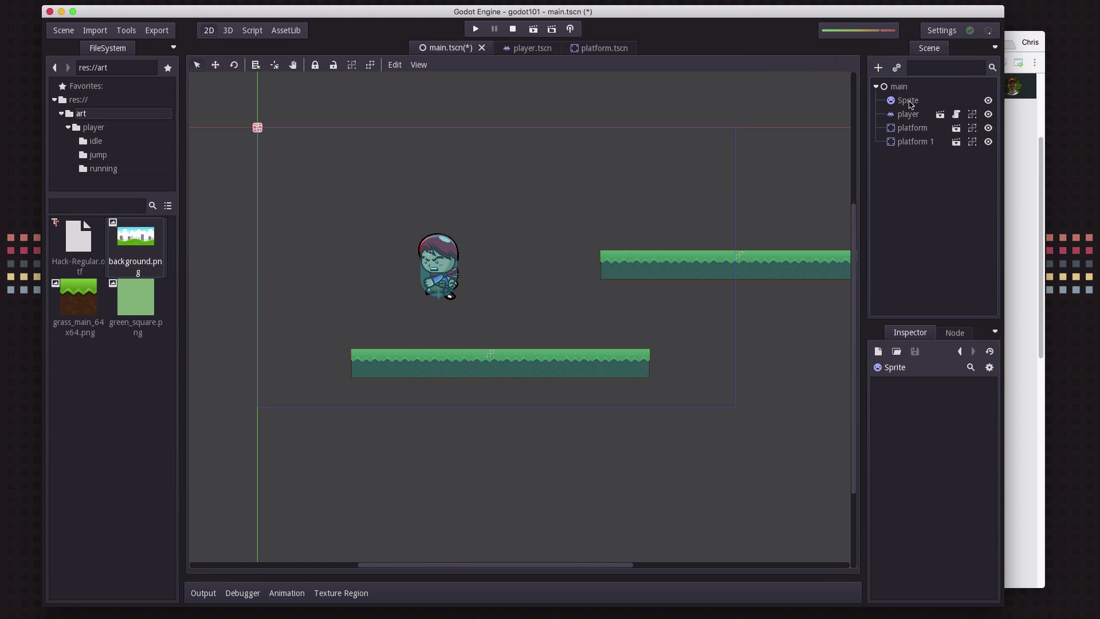
Rename the new Sprite node as background.
double_click(910, 101)
type("back")
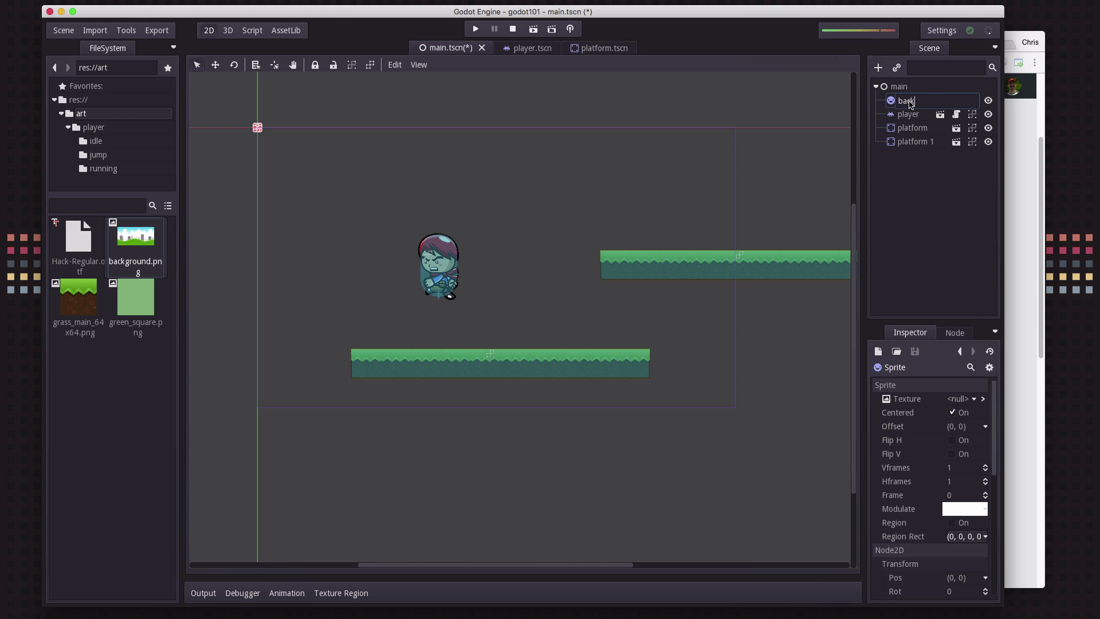
type("ground")
key("Return")
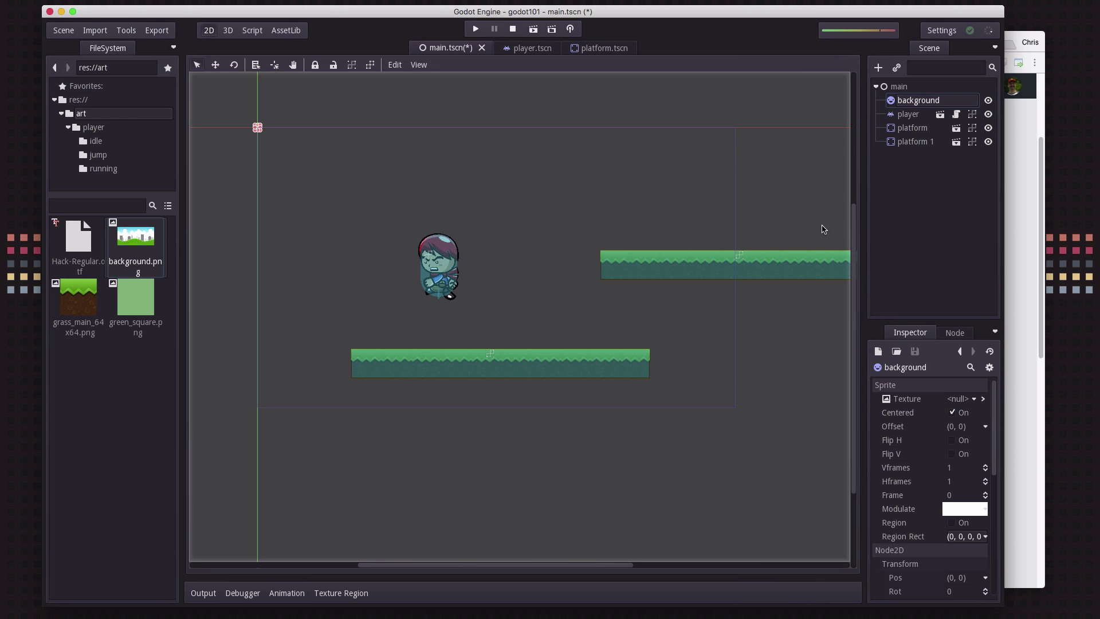
Assign background.png as the background sprite's texture and move the sprite right to an x position of about 1450.
left_click_drag(797, 413, 966, 401)
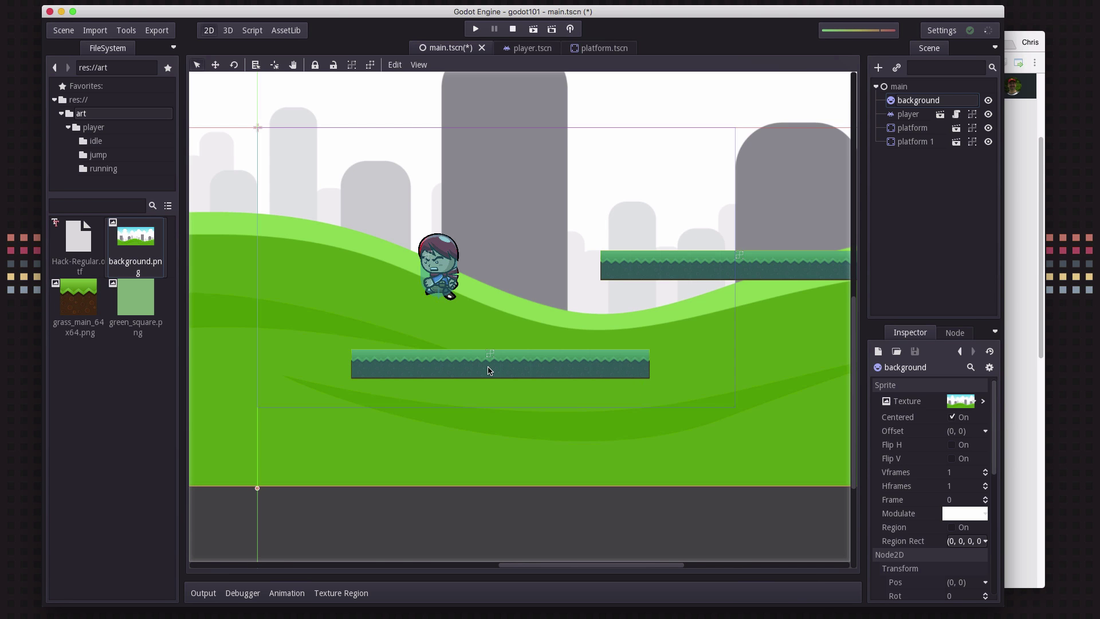
scroll(488, 369, "down", 10)
scroll(488, 370, "down", 2)
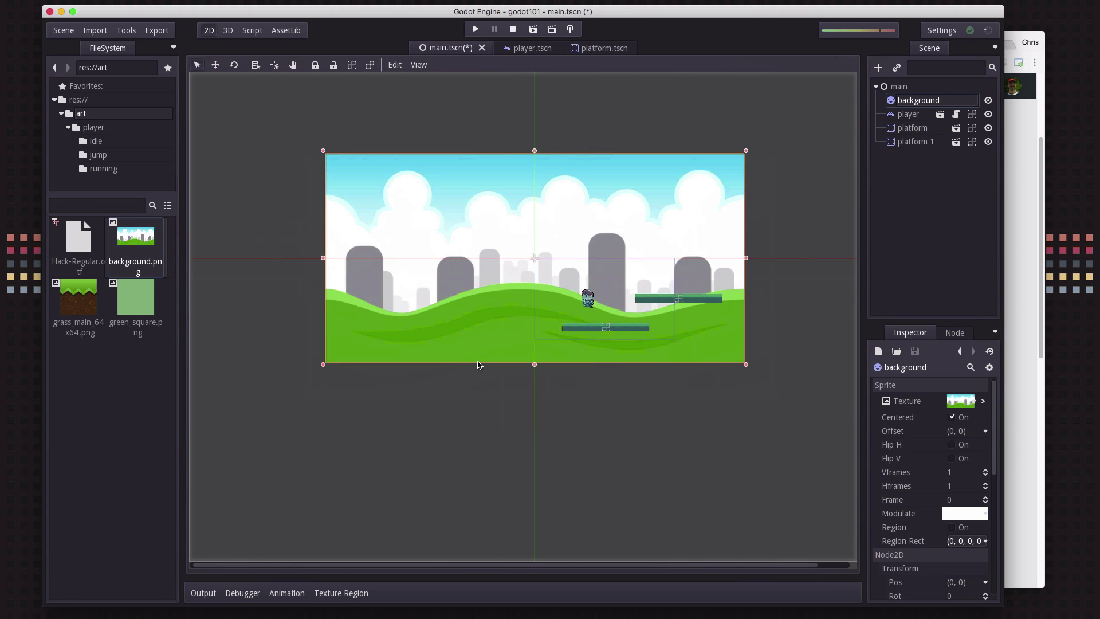
mouse_move(459, 278)
left_mouse_down()
mouse_move(564, 311)
mouse_move(462, 281)
mouse_move(455, 298)
mouse_move(455, 271)
mouse_move(449, 277)
left_mouse_up()
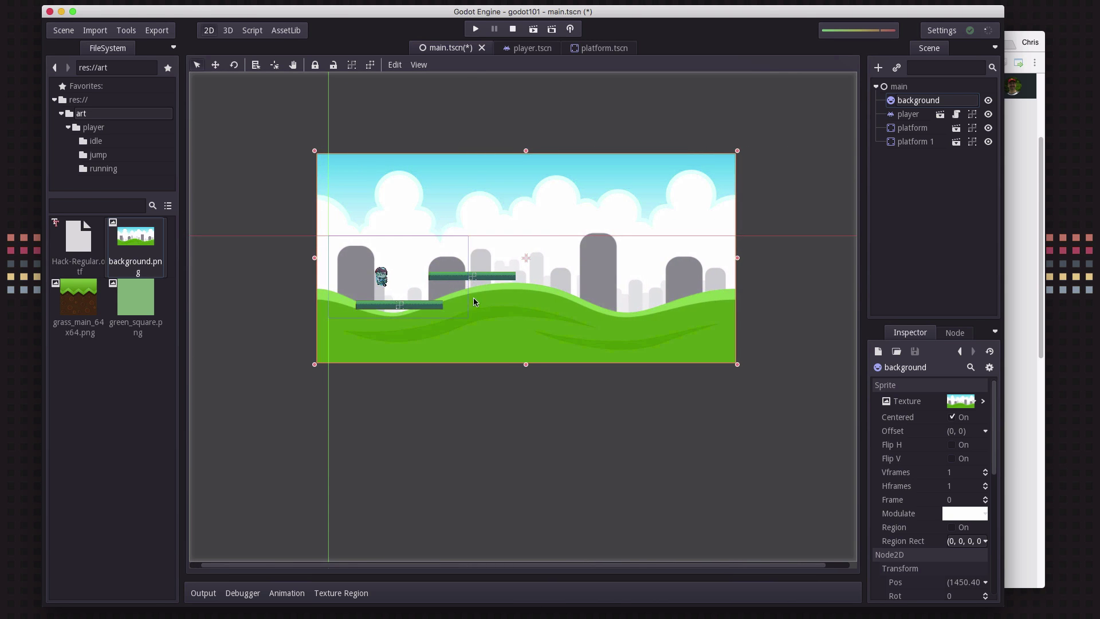
Set the background sprite's scale to 0.5 in both x and y.
scroll(960, 566, "down", 4)
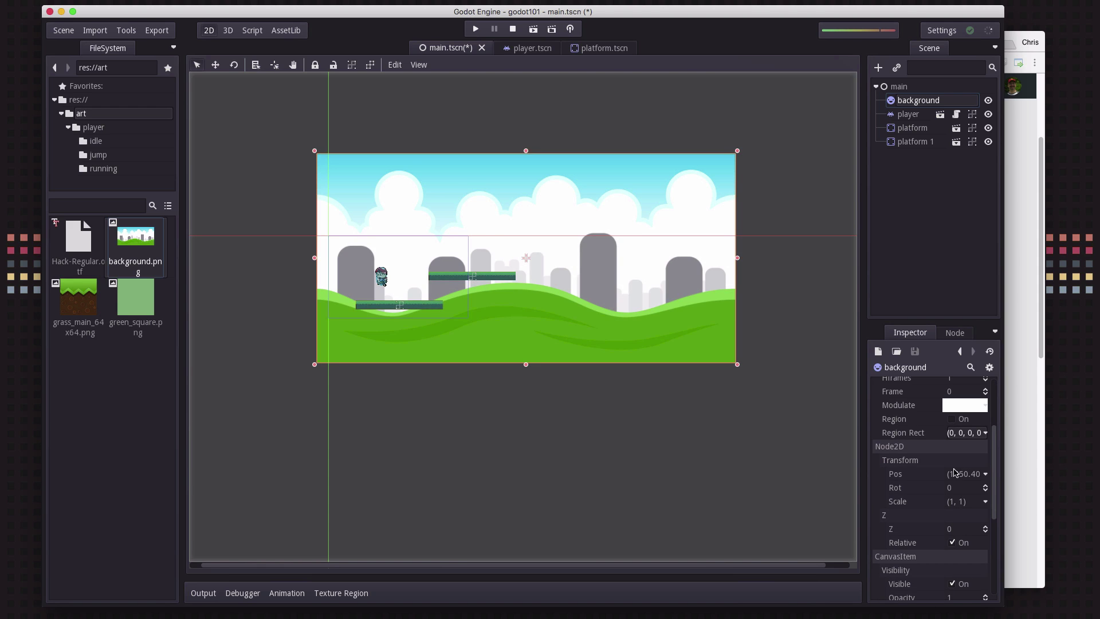
left_click(958, 502)
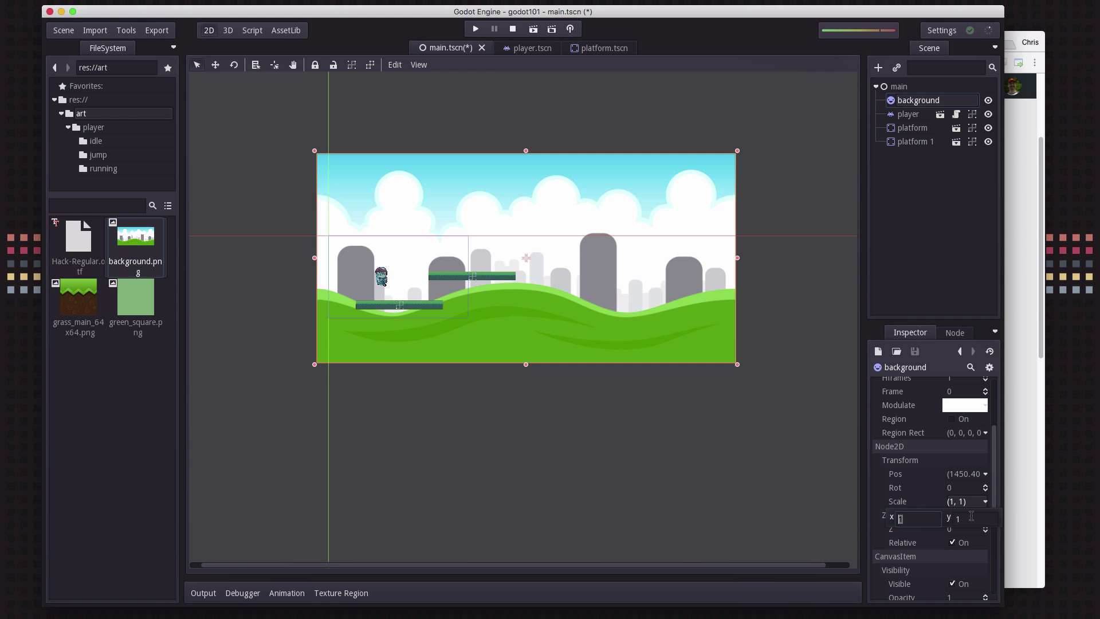
type(".5")
key("Tab")
type(".5")
key("Return")
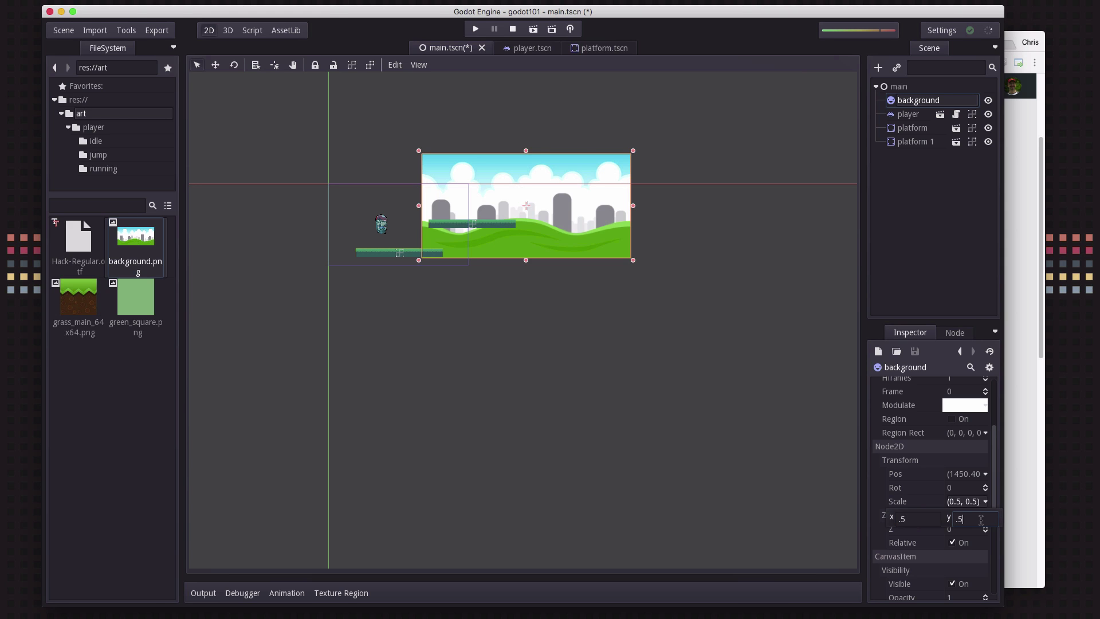
Move the background sprite behind the player and both platforms, at an x position of about 742, and deselect it.
scroll(481, 391, "up", 5)
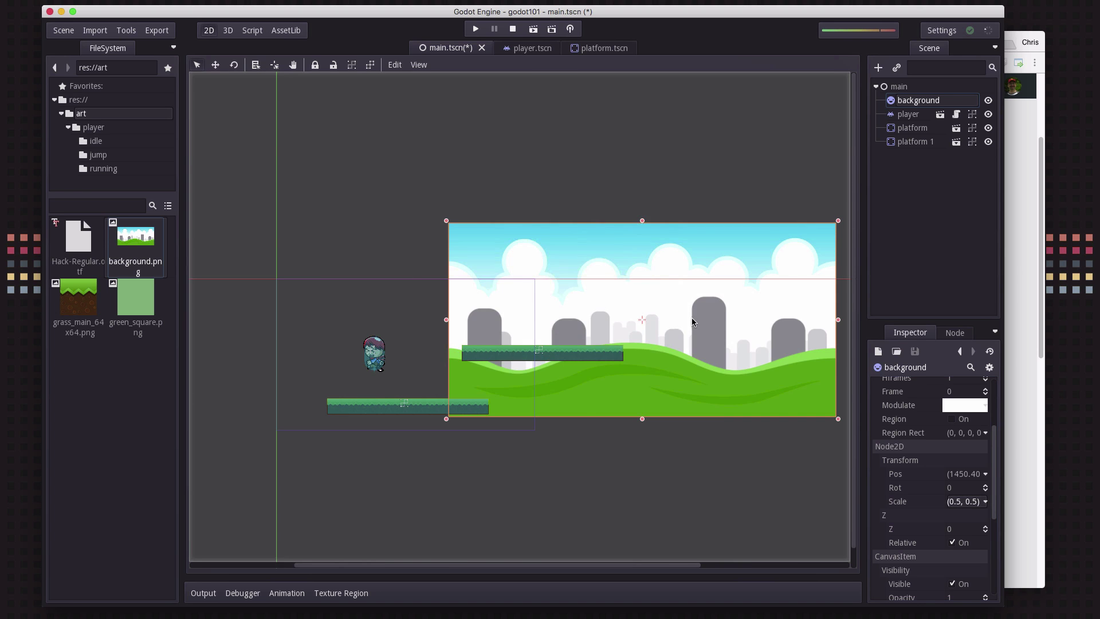
left_click_drag(693, 320, 514, 314)
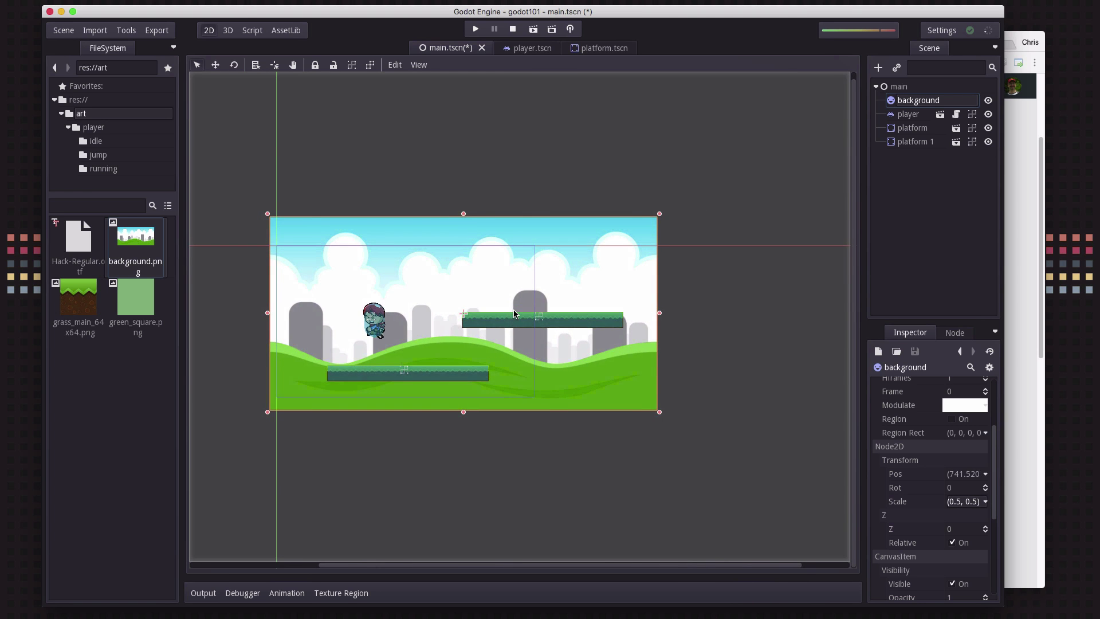
left_click(498, 467)
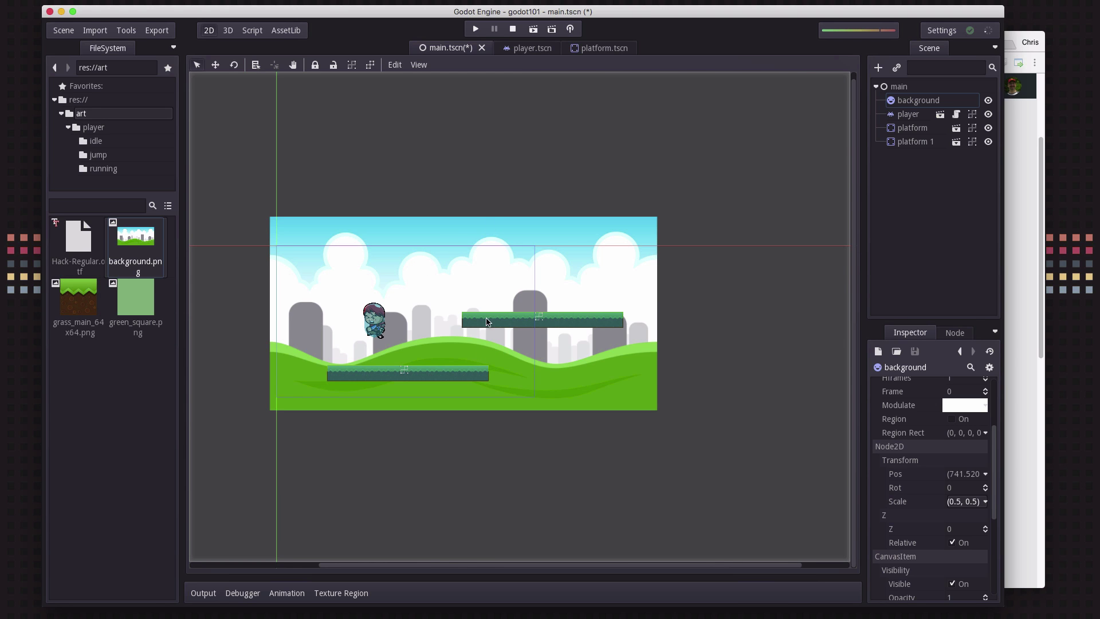
Run the project, test the player running and jumping in front of the background, and quit the game.
left_click(475, 29)
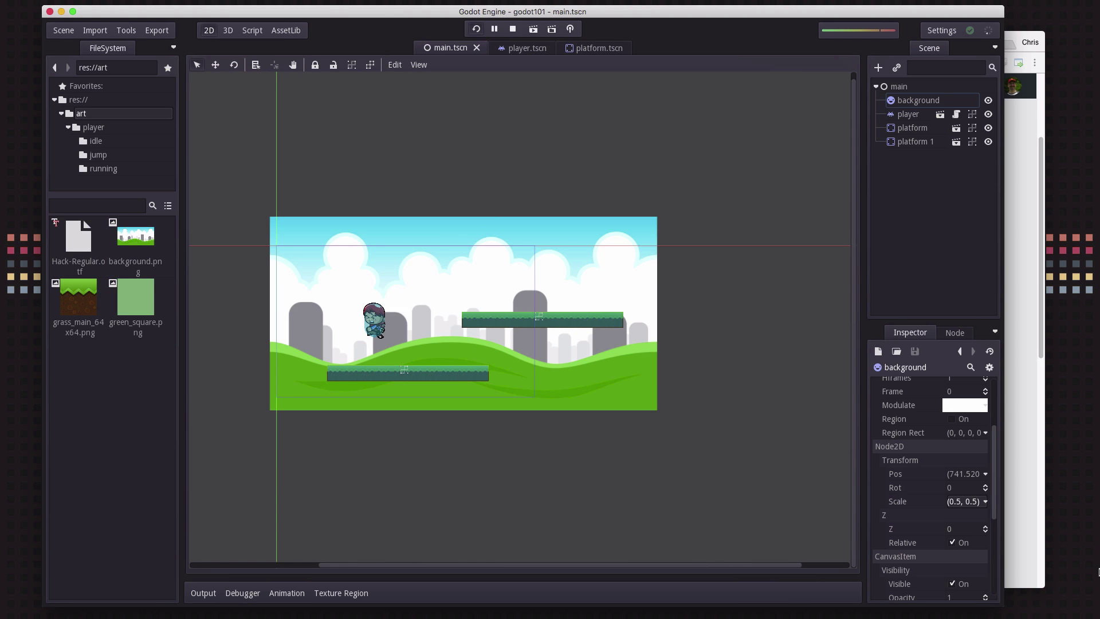
key("Right")
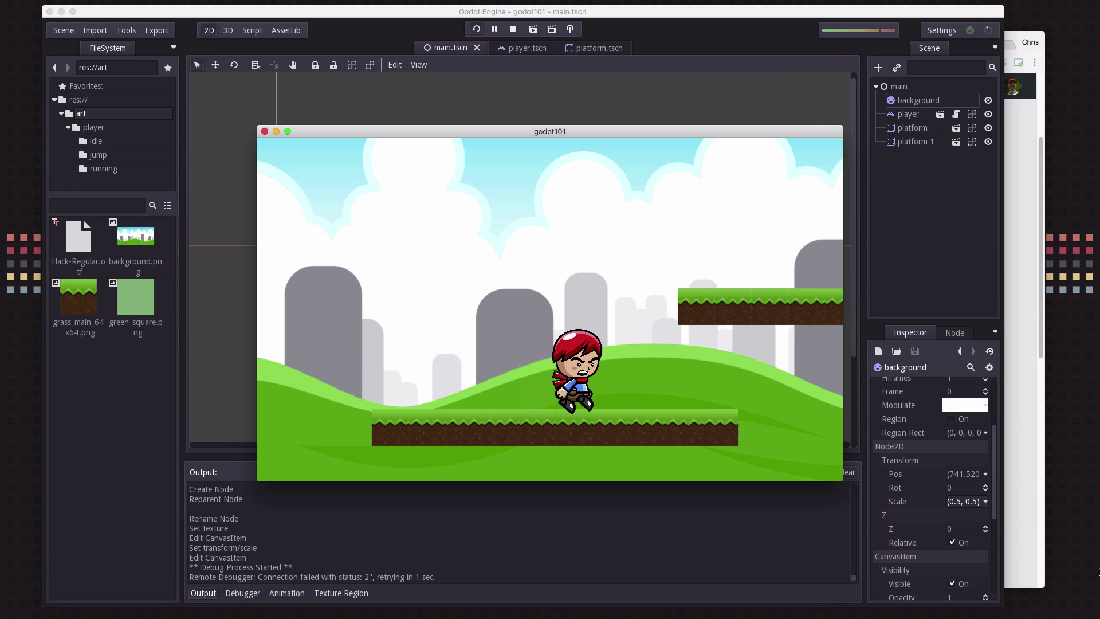
key("Up")
key("Left")
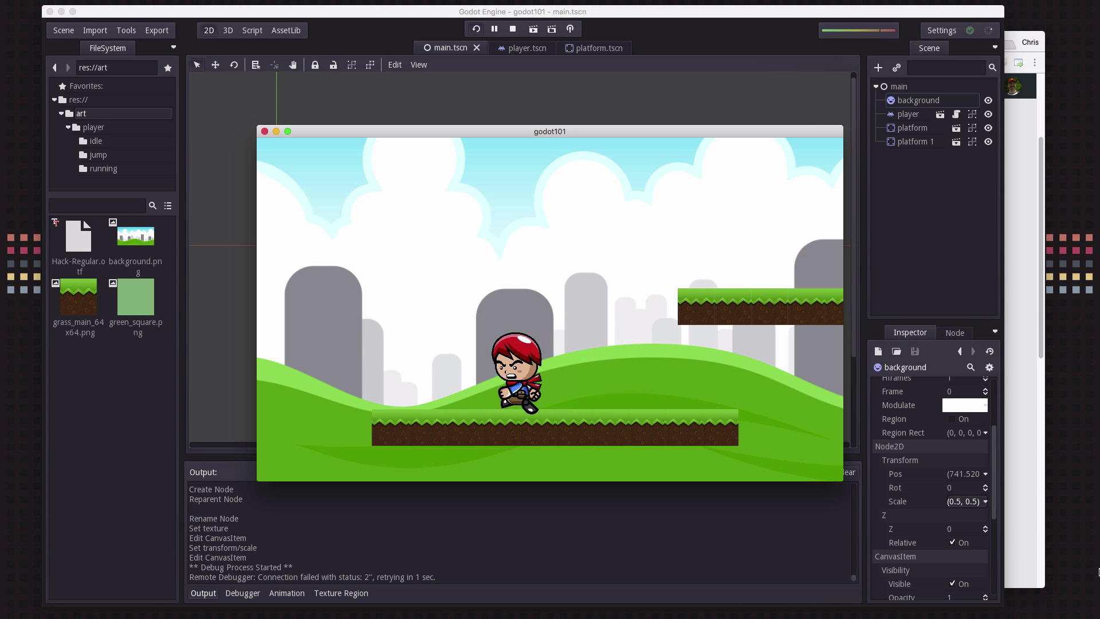
key("Right")
key("Up")
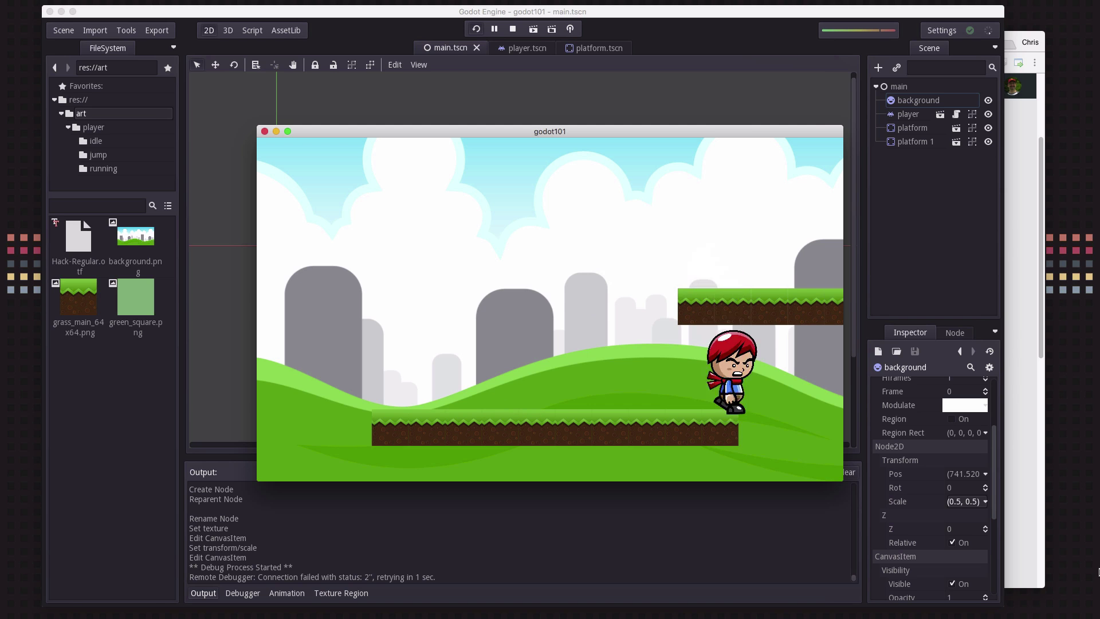
key("Left")
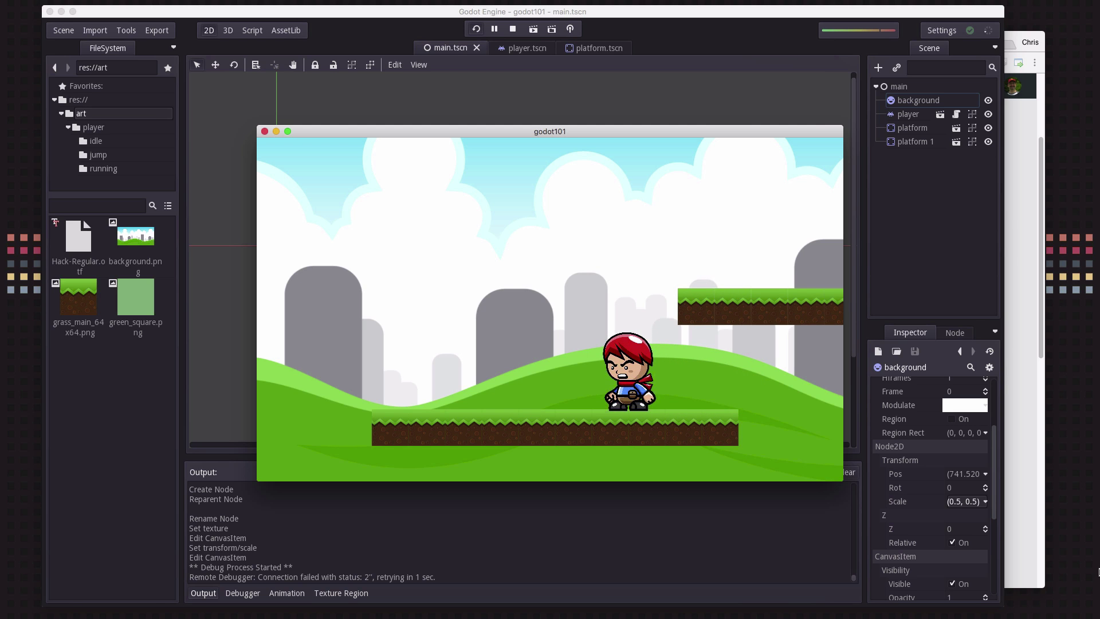
key("super+q")
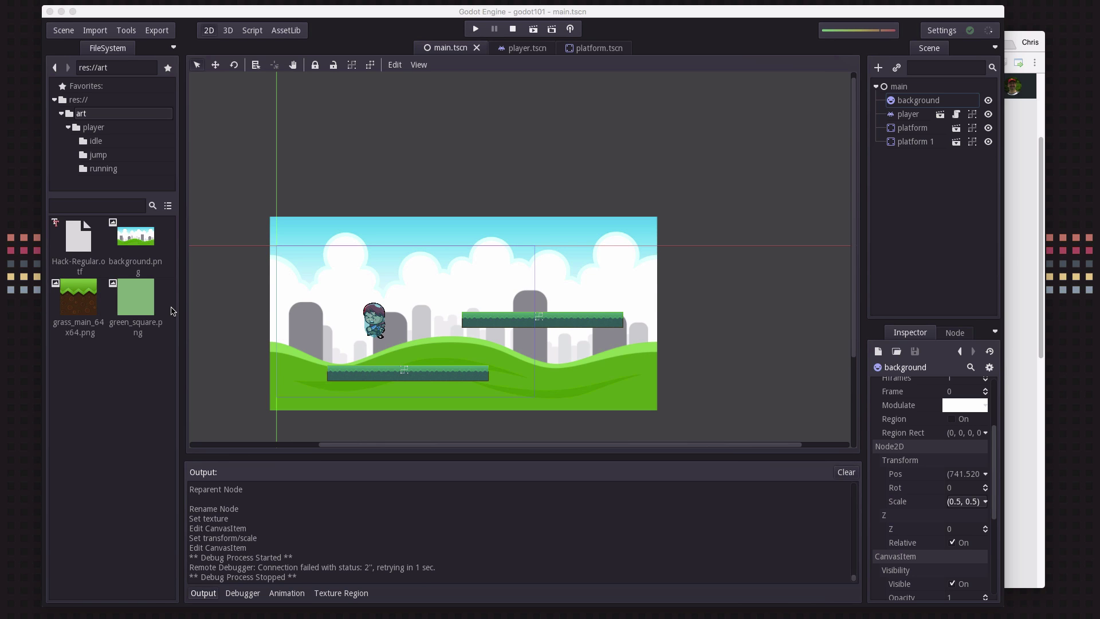